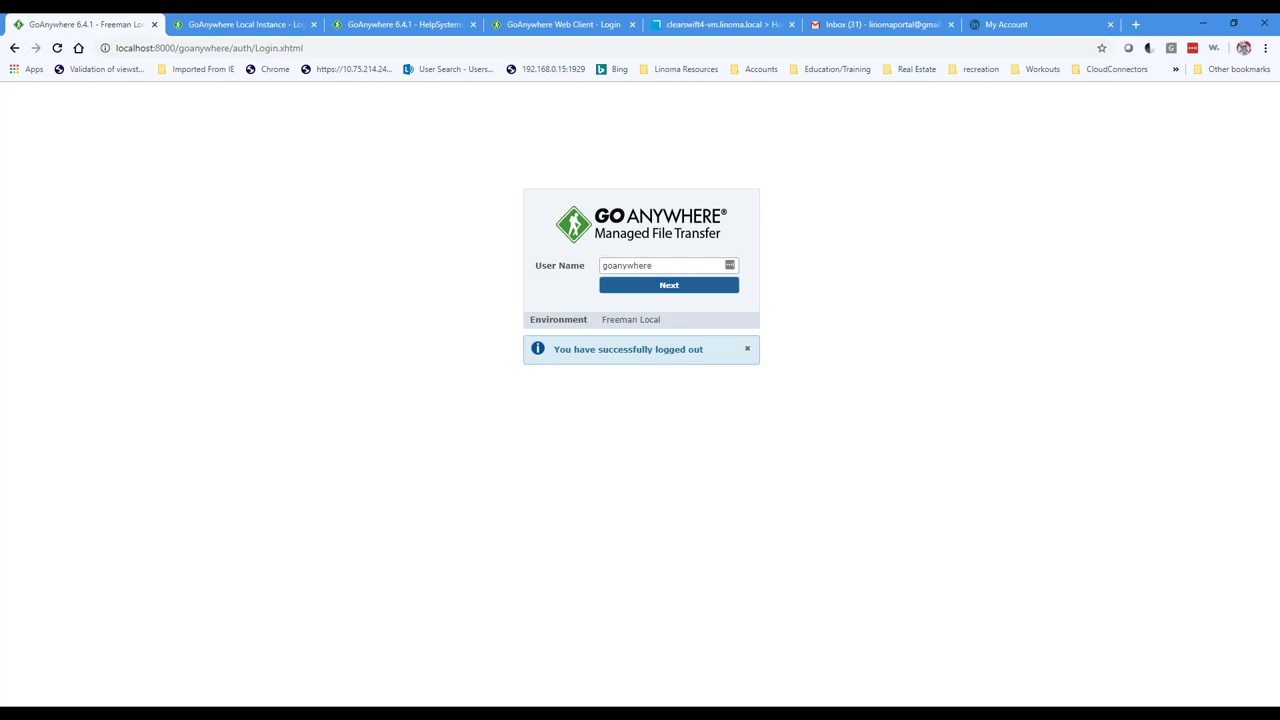
Step: Log back in as the same admin user with the password to reach My Dashboard
{"action": "key", "text": "Return"}
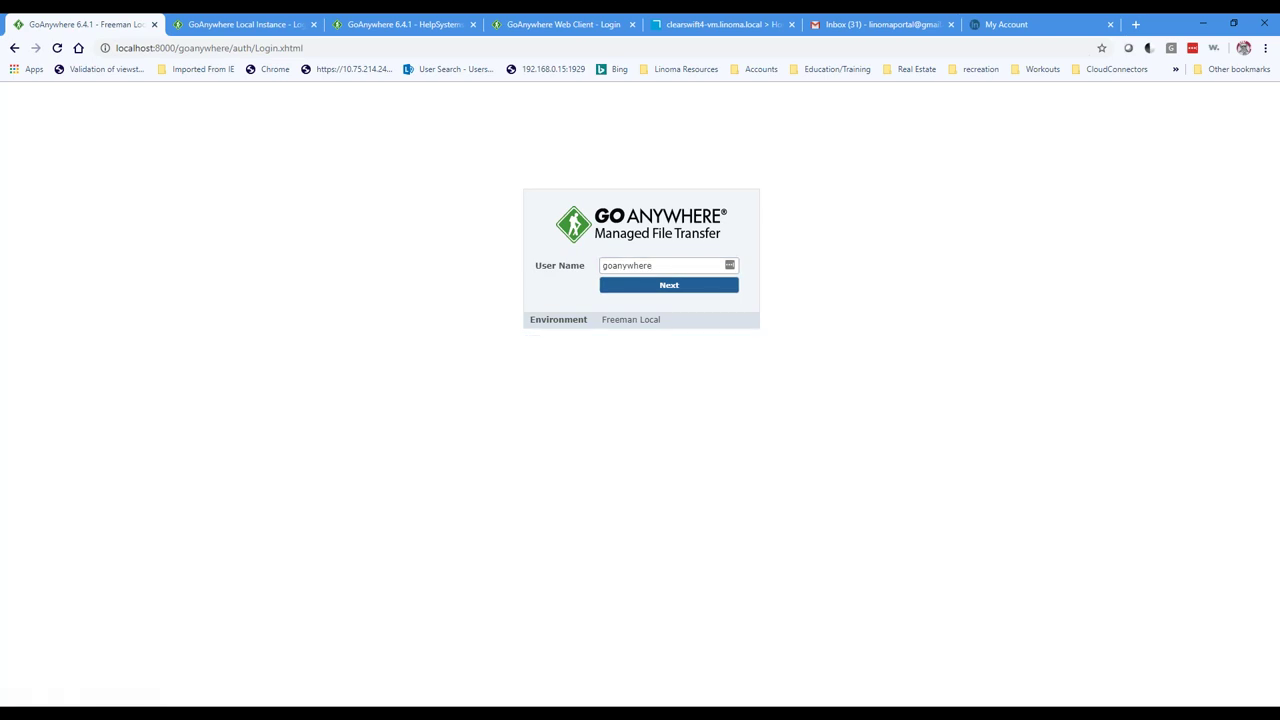
{"action": "left_click", "coordinate": [666, 288]}
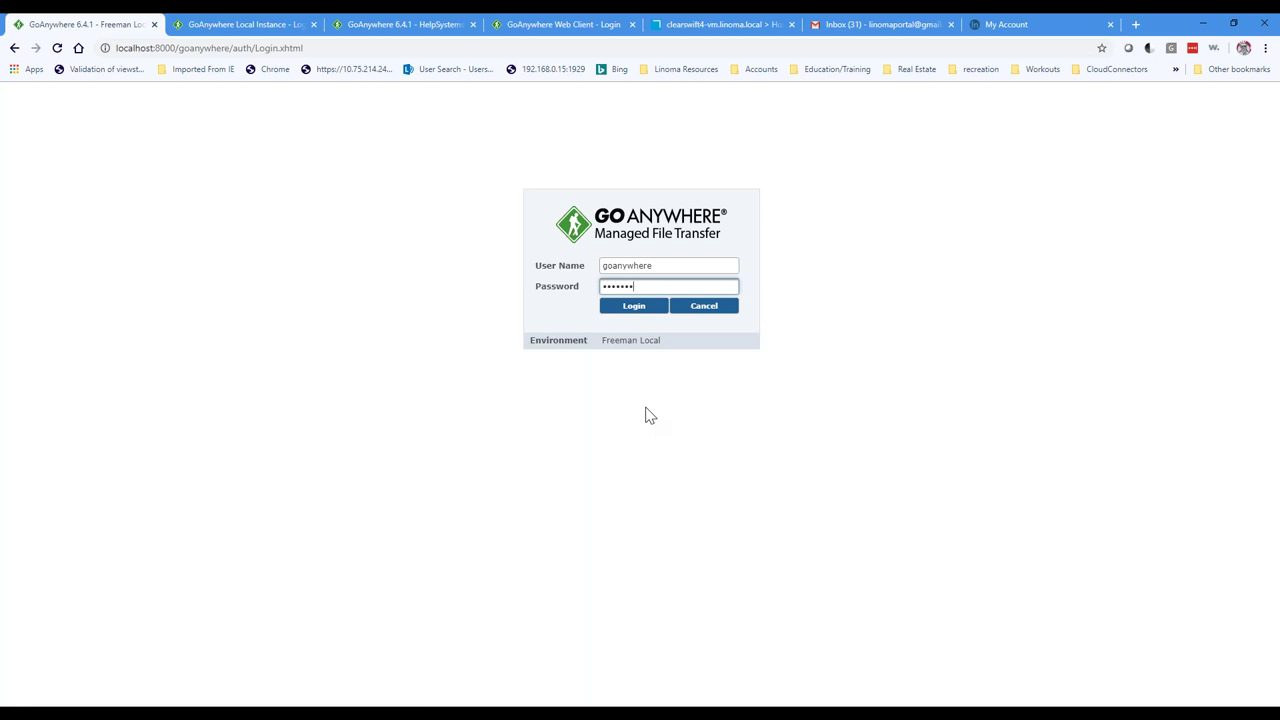
{"action": "key", "text": "Return"}
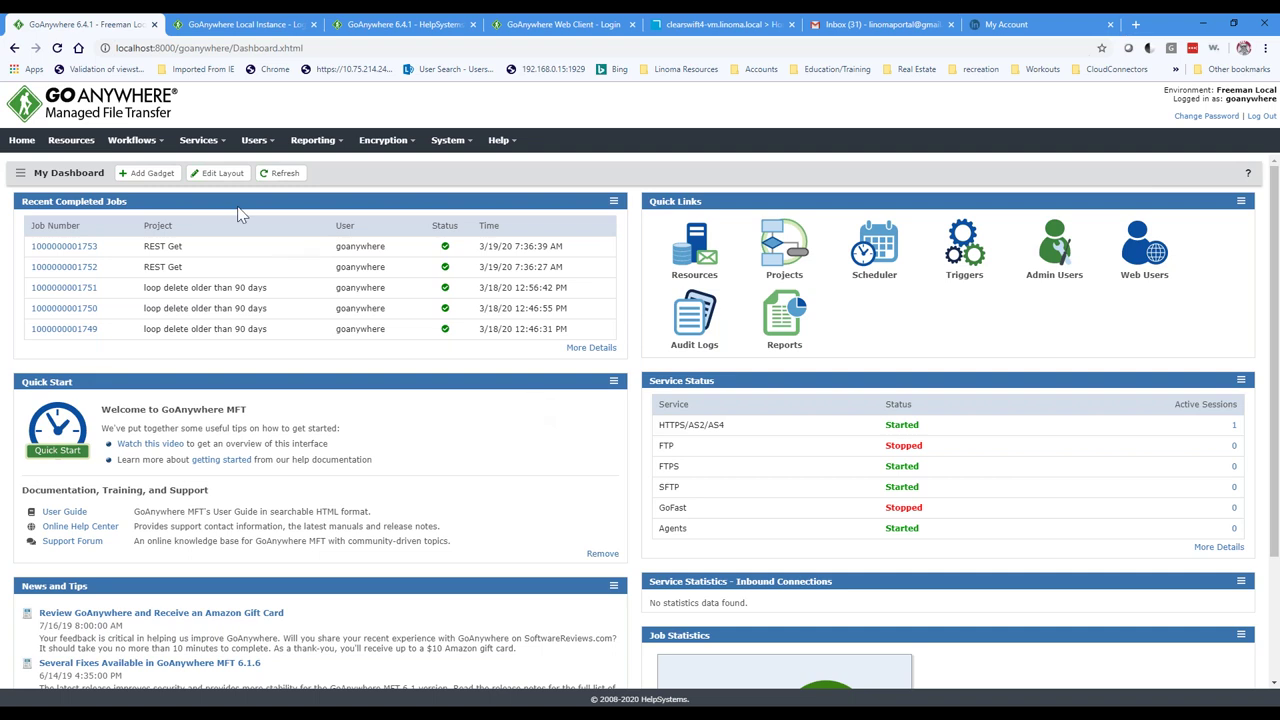
Step: Show the SSL settings of the HTTPS service's 'secure' listener: port 443, TLSv1.2, key 'HTTPS local'
{"action": "left_click", "coordinate": [226, 147]}
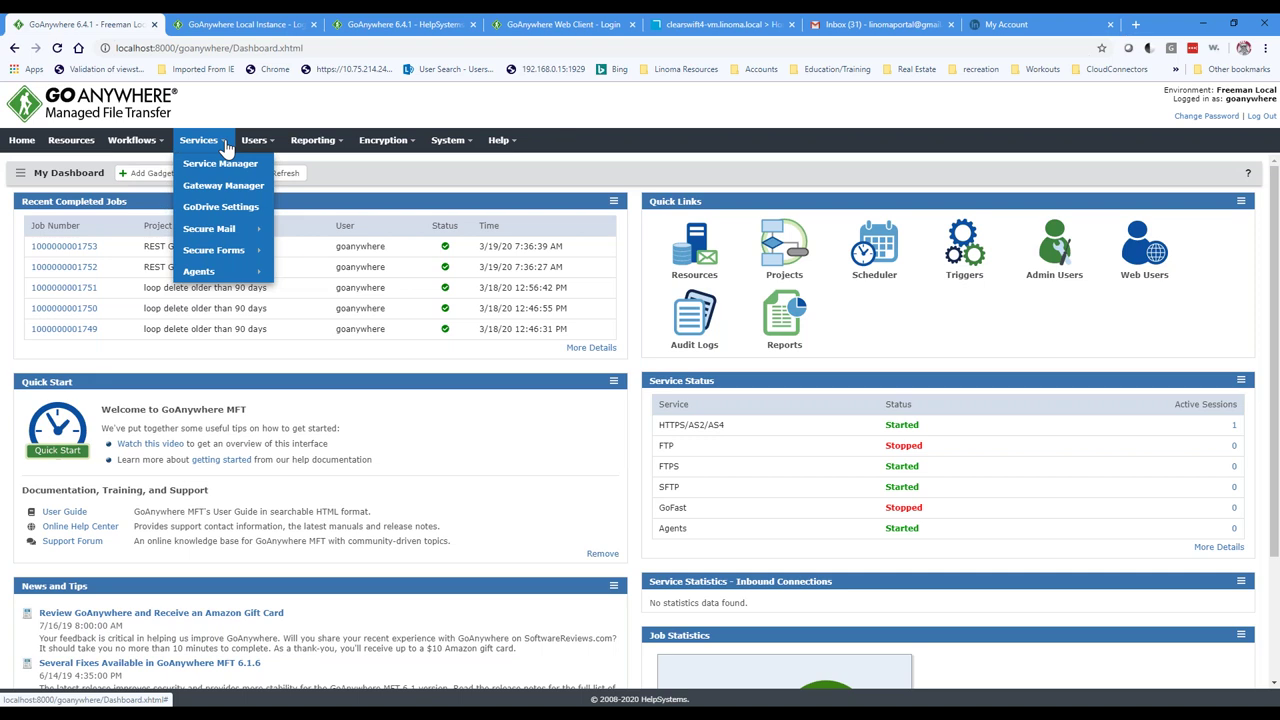
{"action": "left_click", "coordinate": [218, 163]}
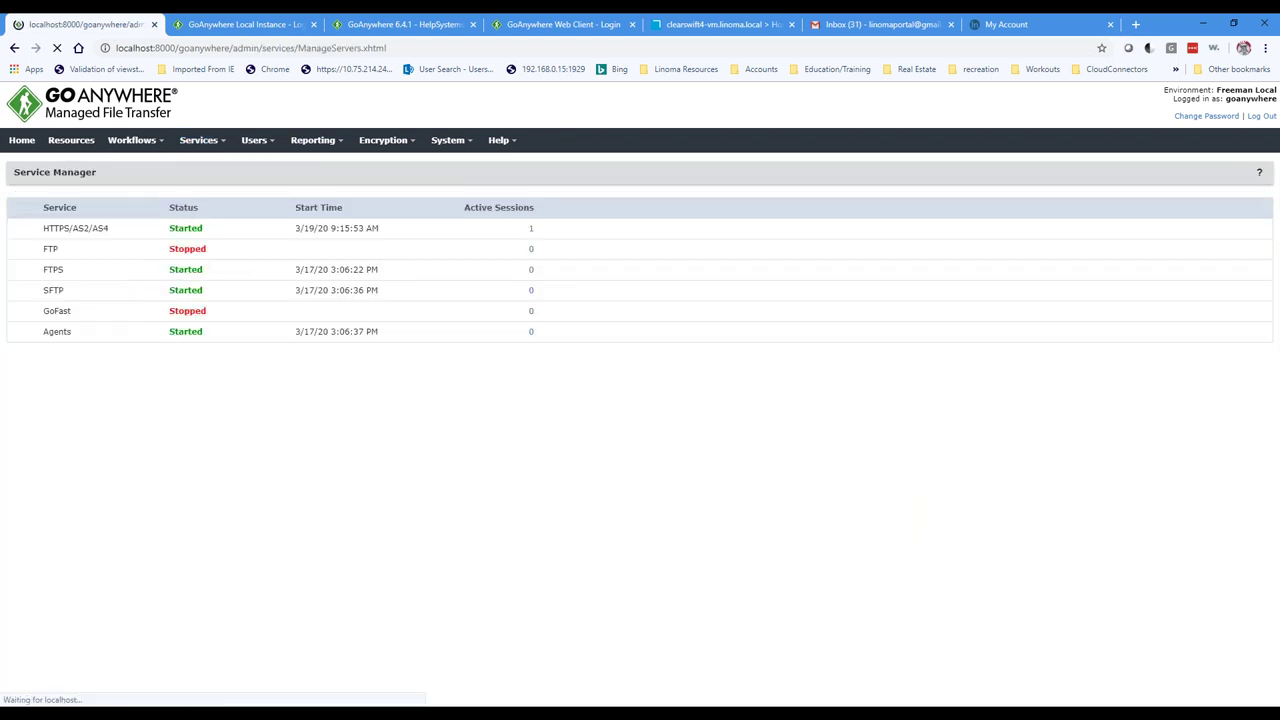
{"action": "left_click", "coordinate": [18, 229]}
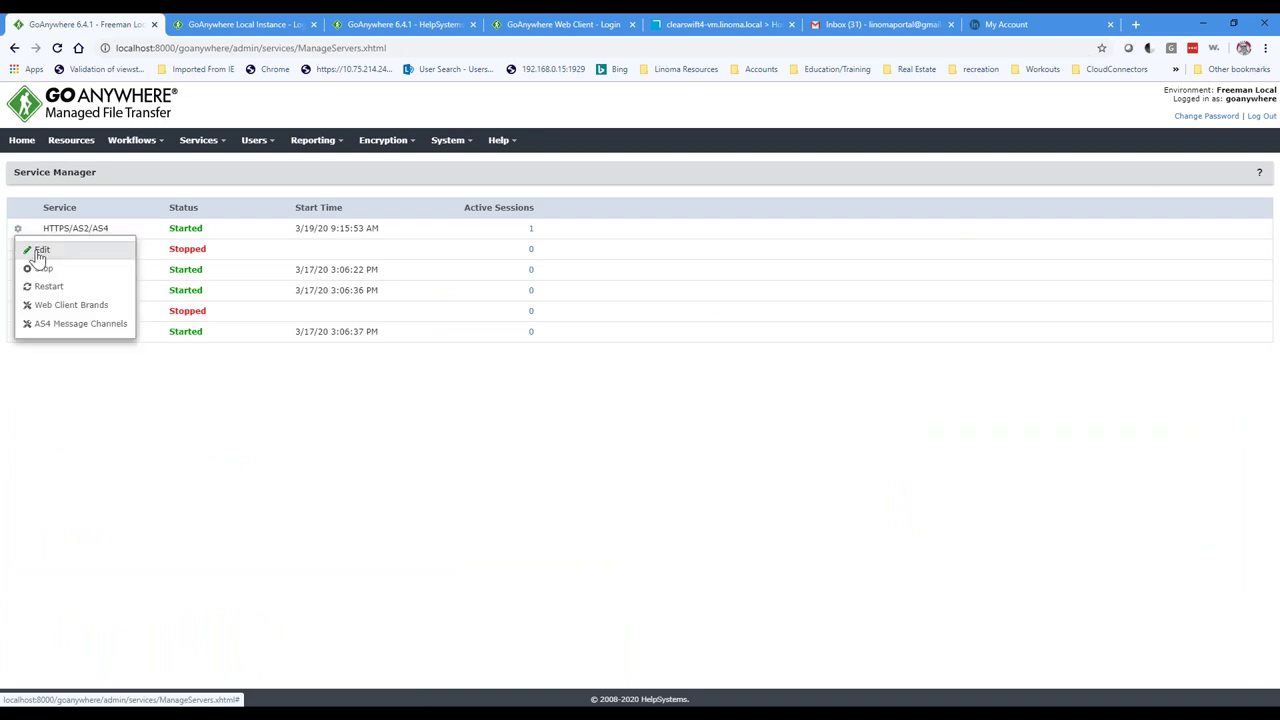
{"action": "left_click", "coordinate": [44, 251]}
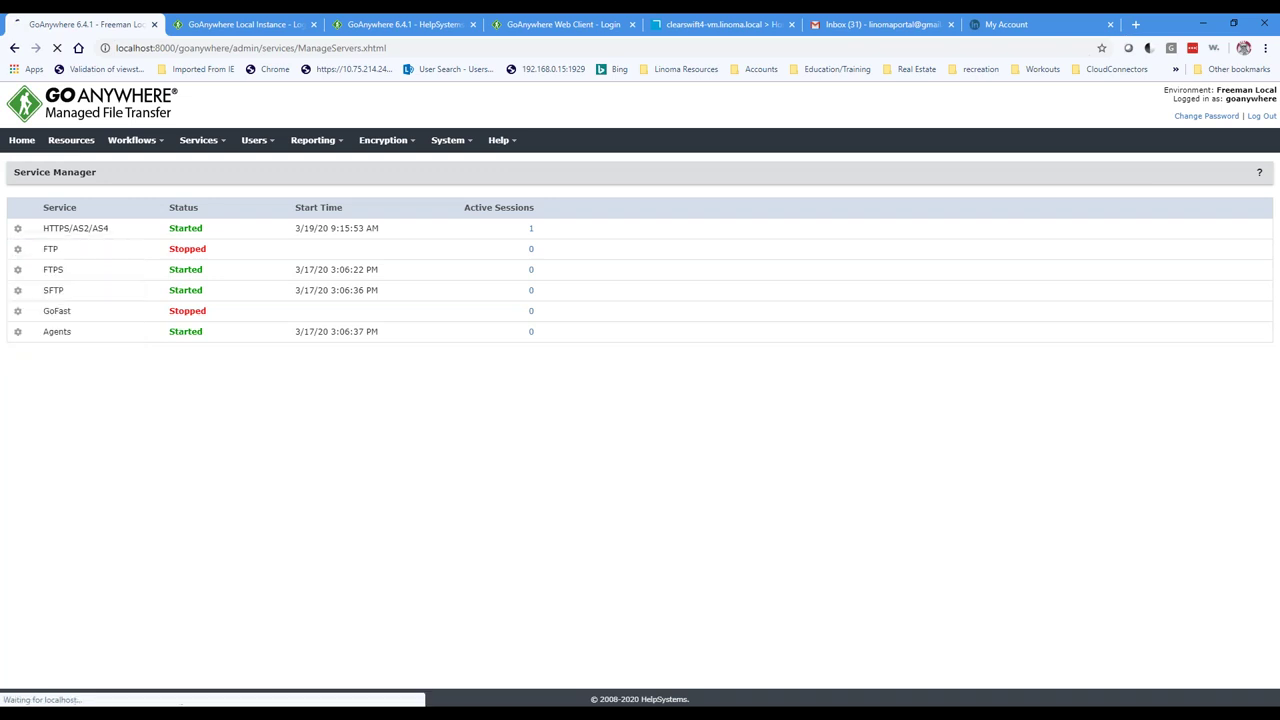
{"action": "left_click", "coordinate": [62, 305]}
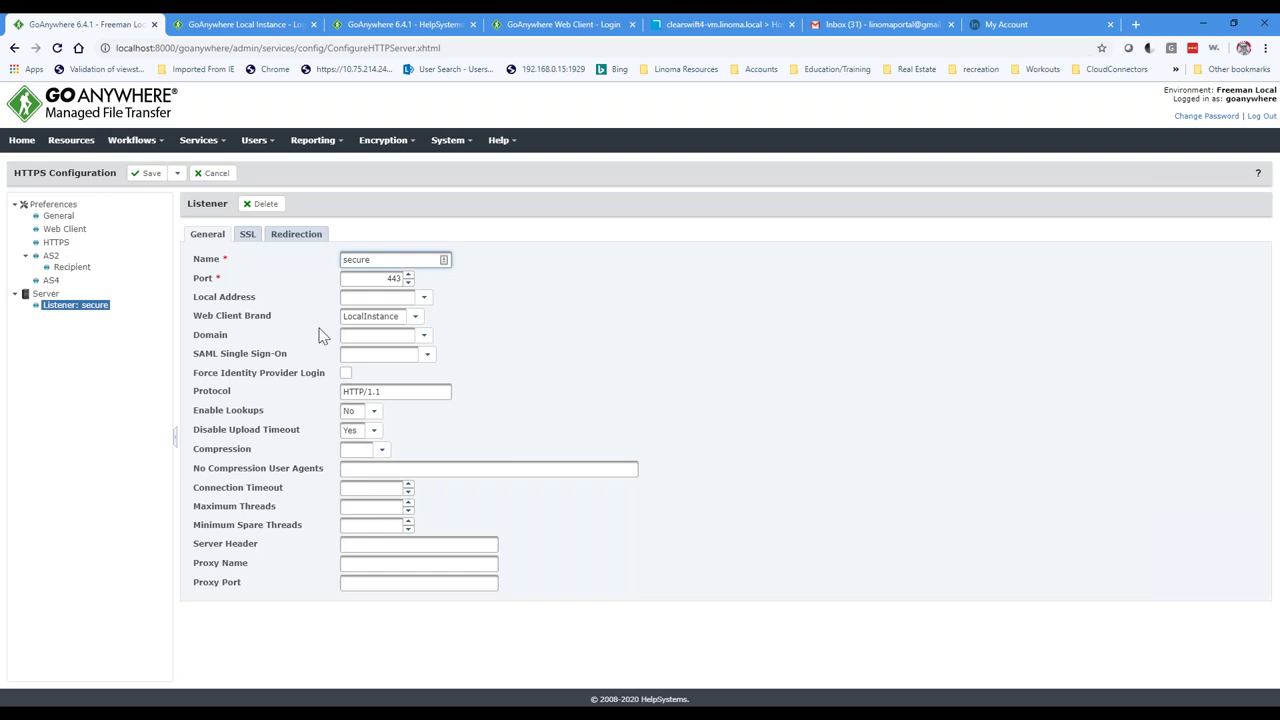
{"action": "left_click", "coordinate": [247, 234]}
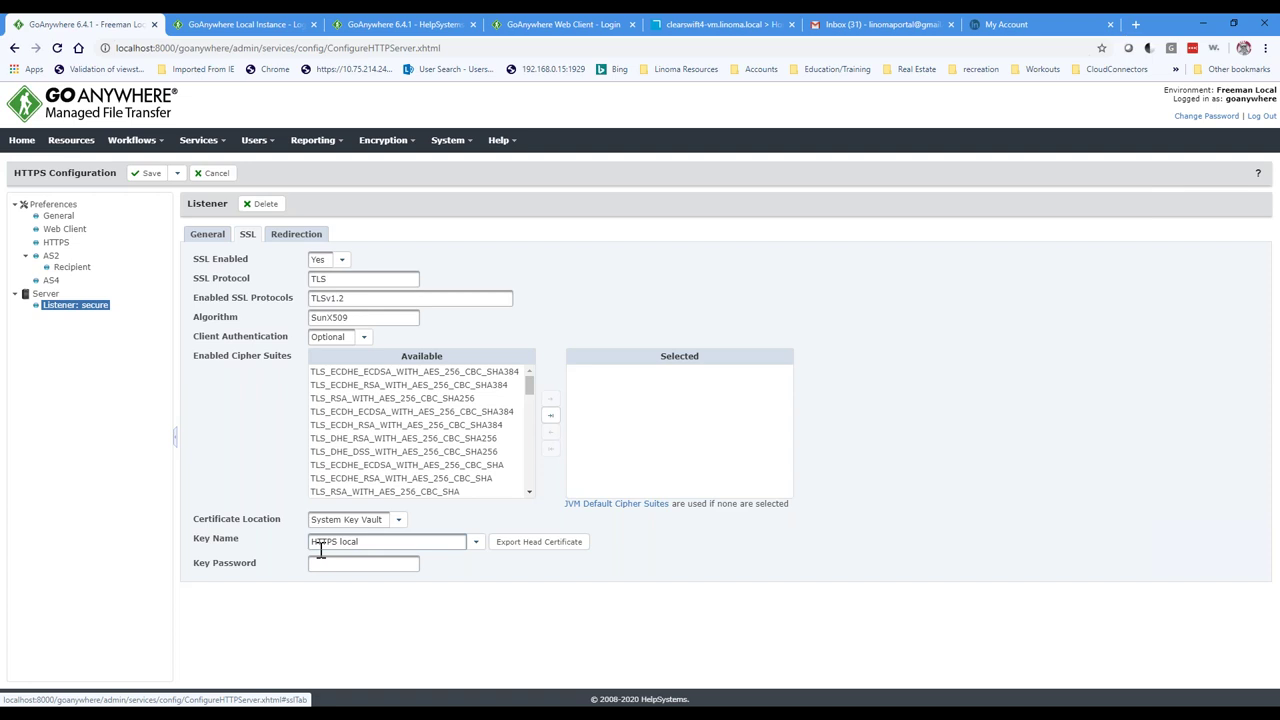
{"action": "left_click", "coordinate": [410, 148]}
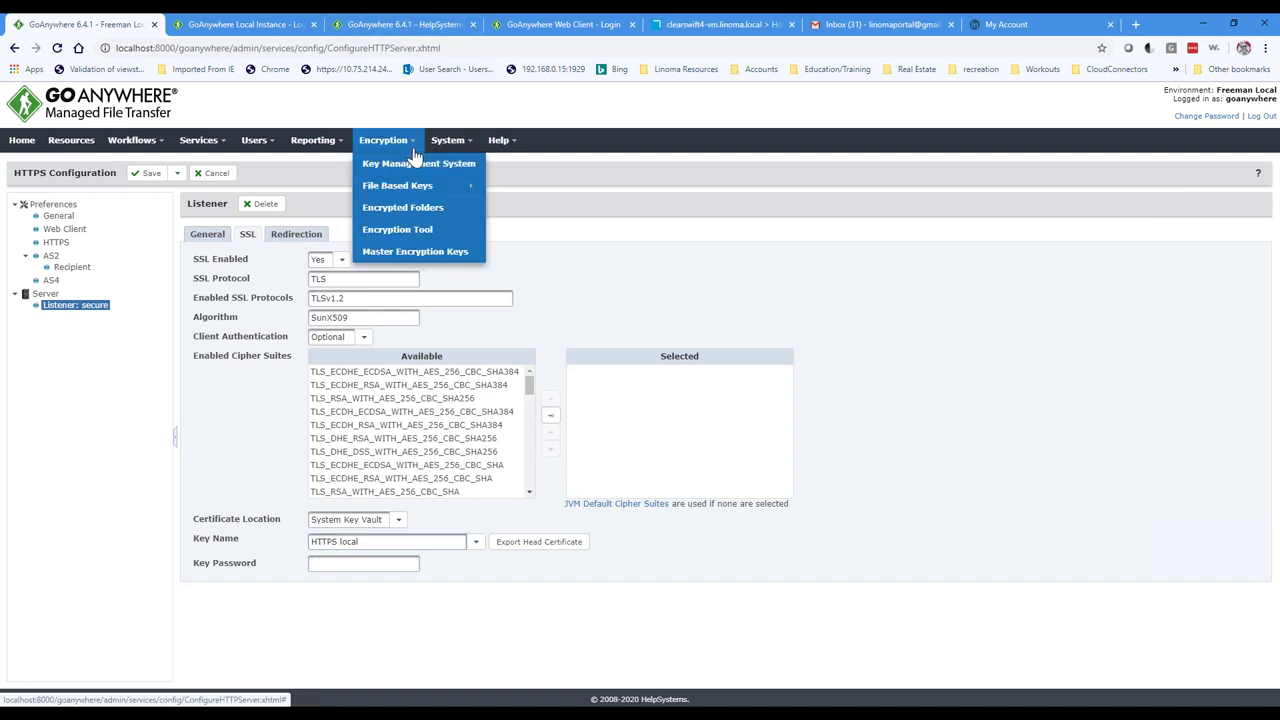
Step: Start adding a new certificate to the System key vault in Key Management System
{"action": "left_click", "coordinate": [414, 174]}
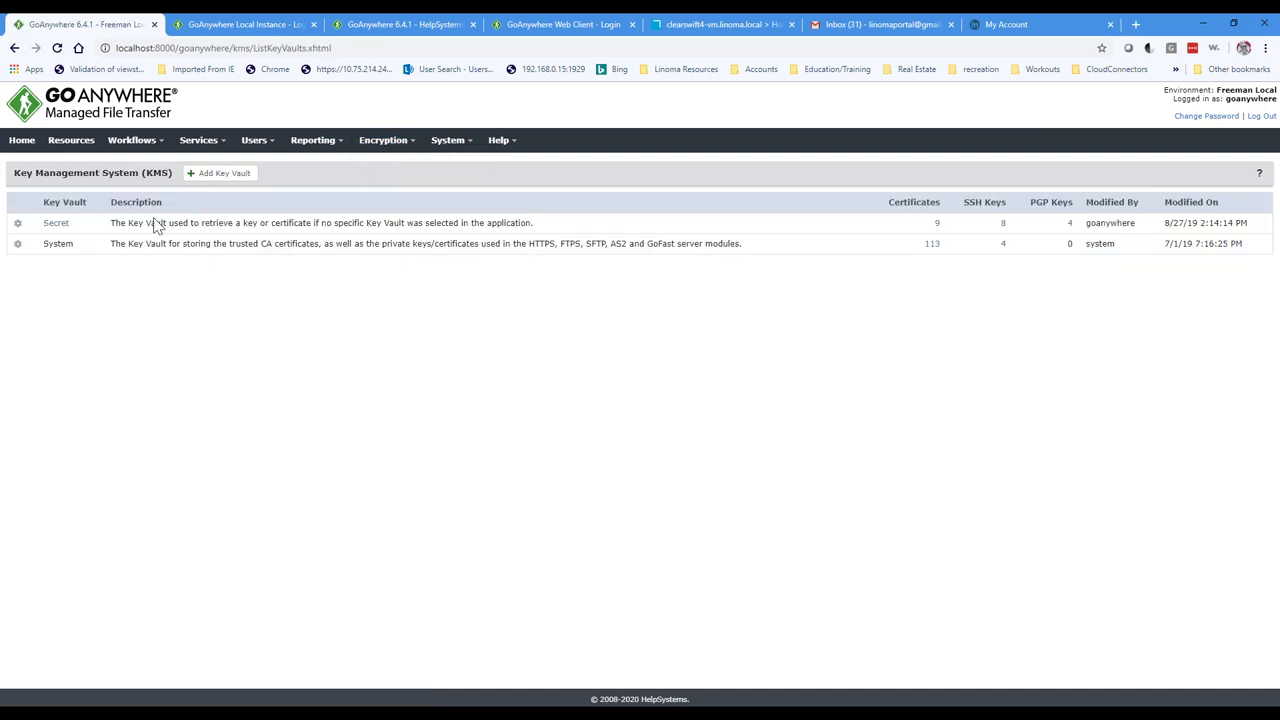
{"action": "left_click", "coordinate": [17, 244]}
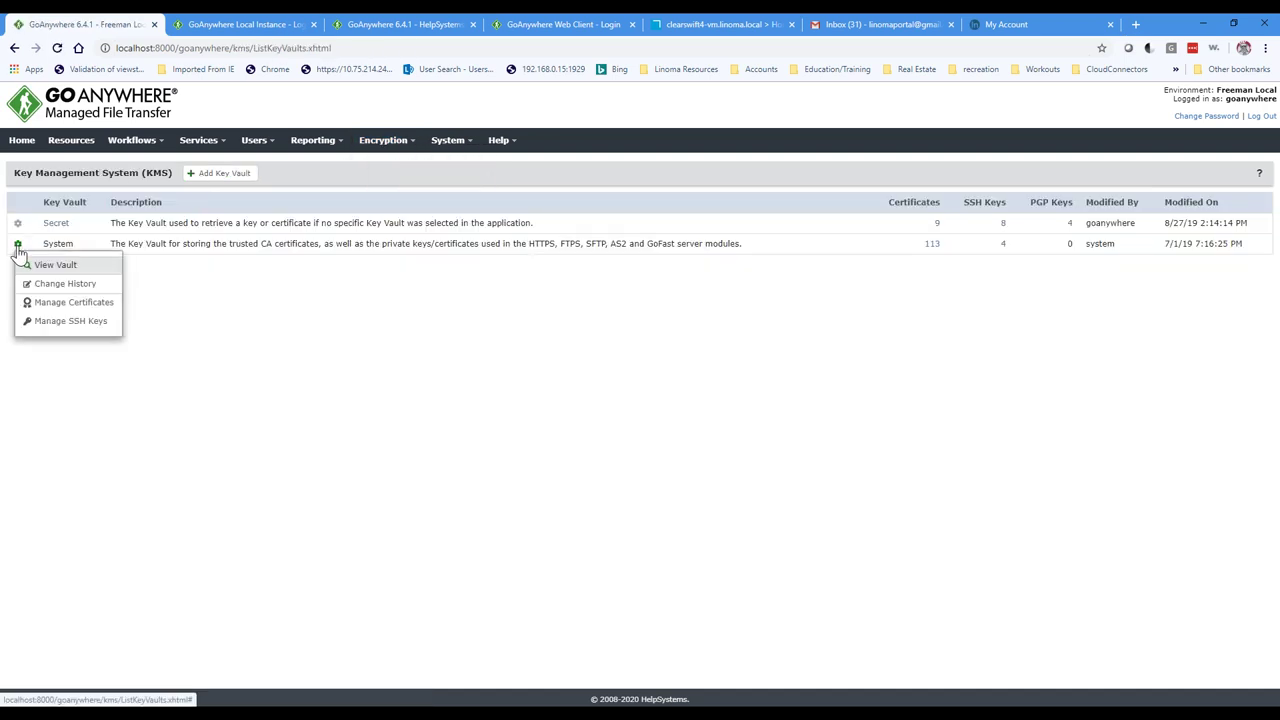
{"action": "left_click", "coordinate": [55, 303]}
{"action": "left_click", "coordinate": [120, 175]}
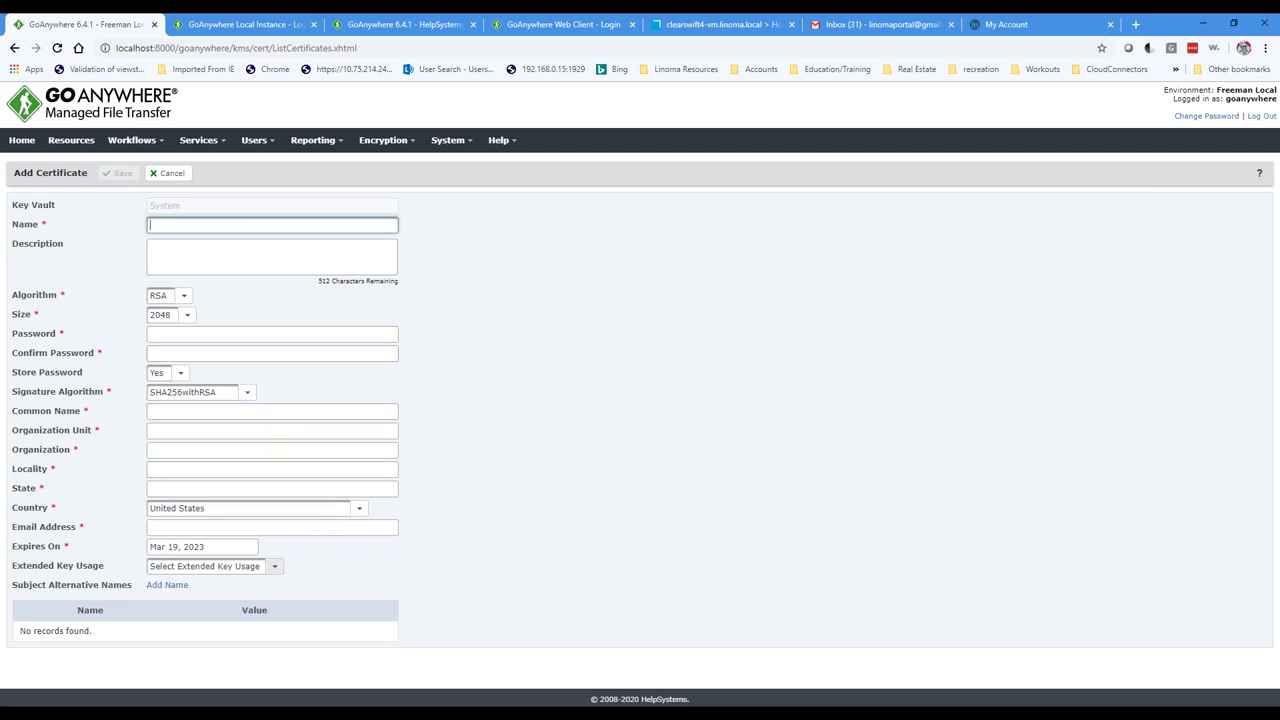
Step: Tick SSL/TLS Server extended key usage, cancel the certificate, and return to Service Manager
{"action": "left_click", "coordinate": [276, 568]}
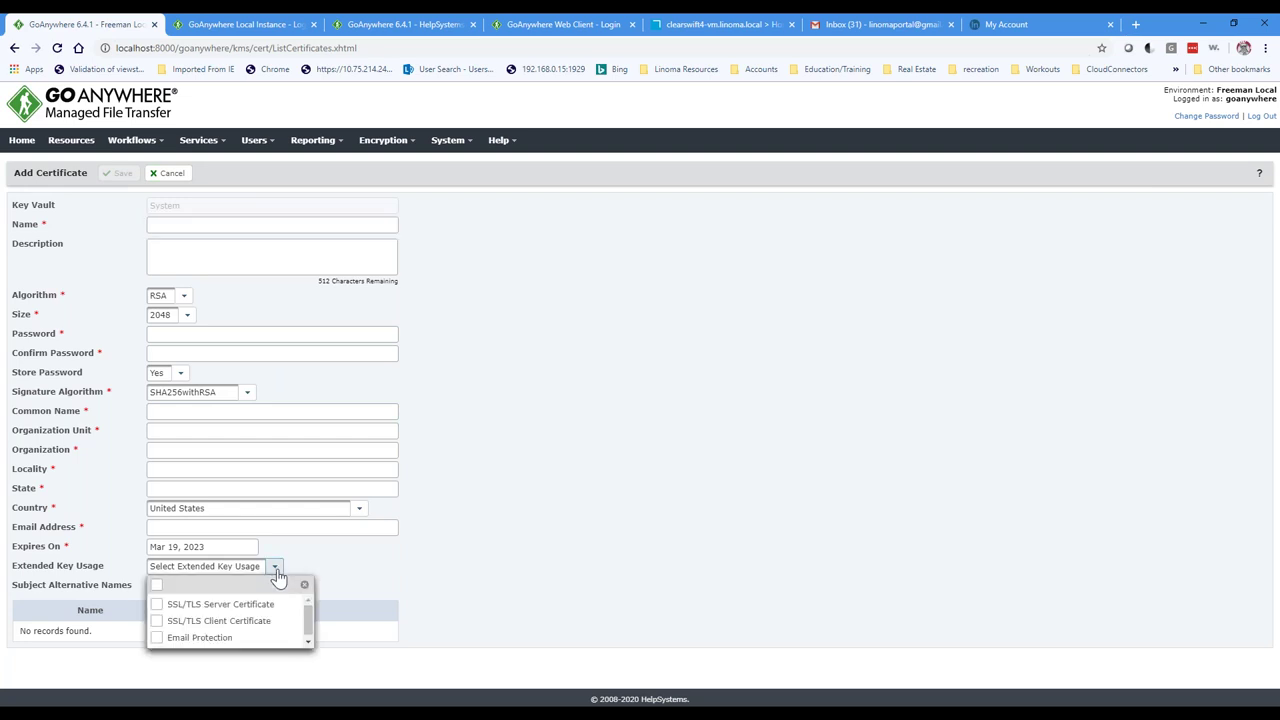
{"action": "left_click", "coordinate": [157, 606]}
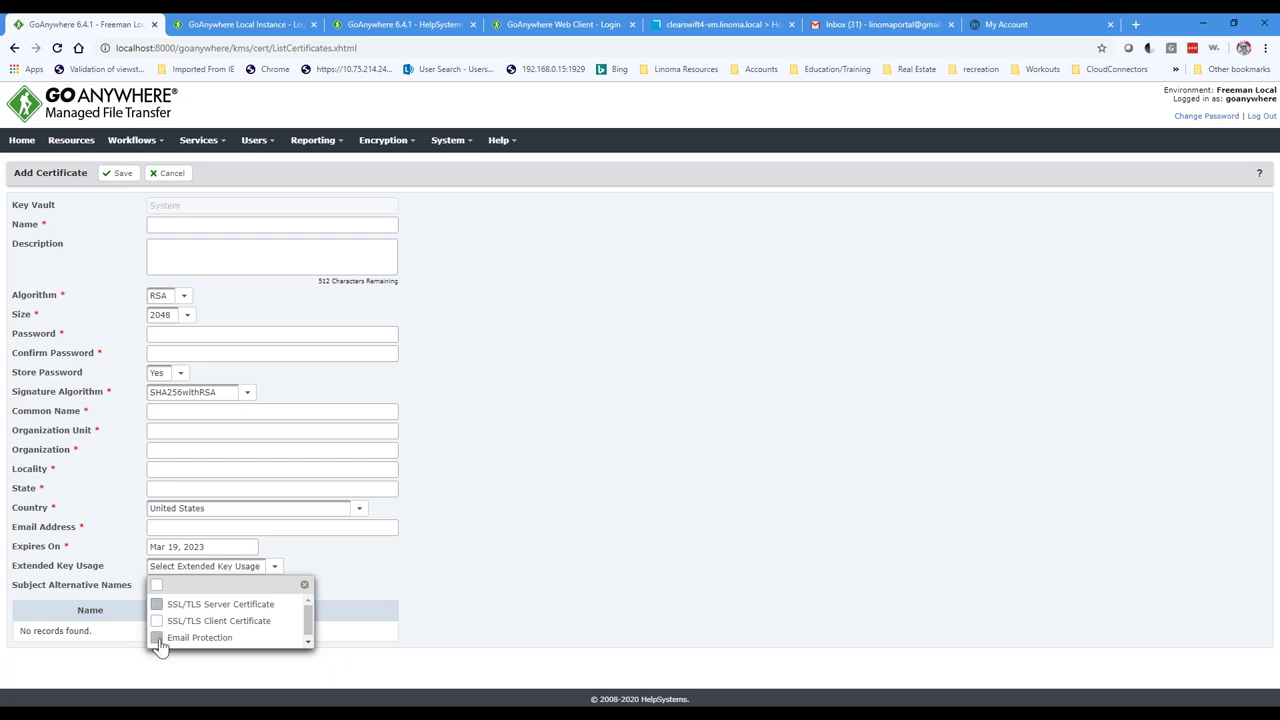
{"action": "left_click", "coordinate": [577, 563]}
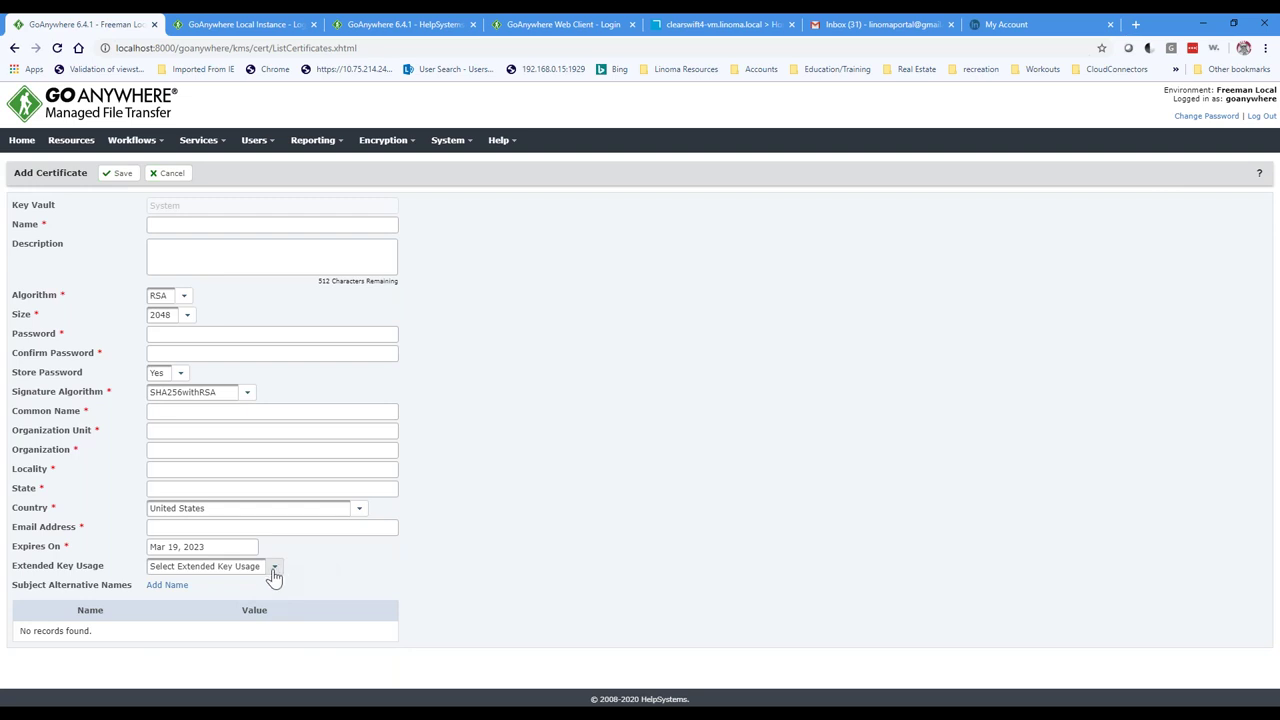
{"action": "left_click", "coordinate": [160, 177]}
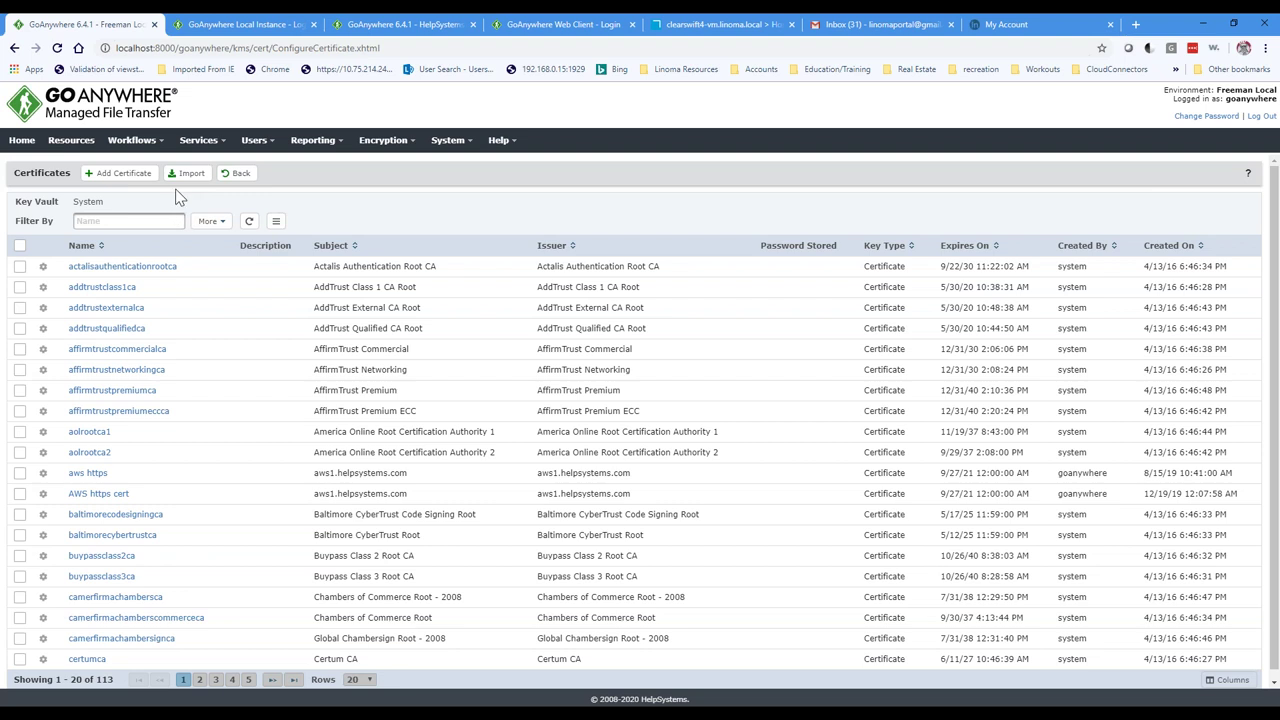
{"action": "mouse_move", "coordinate": [198, 140]}
{"action": "left_click", "coordinate": [218, 163]}
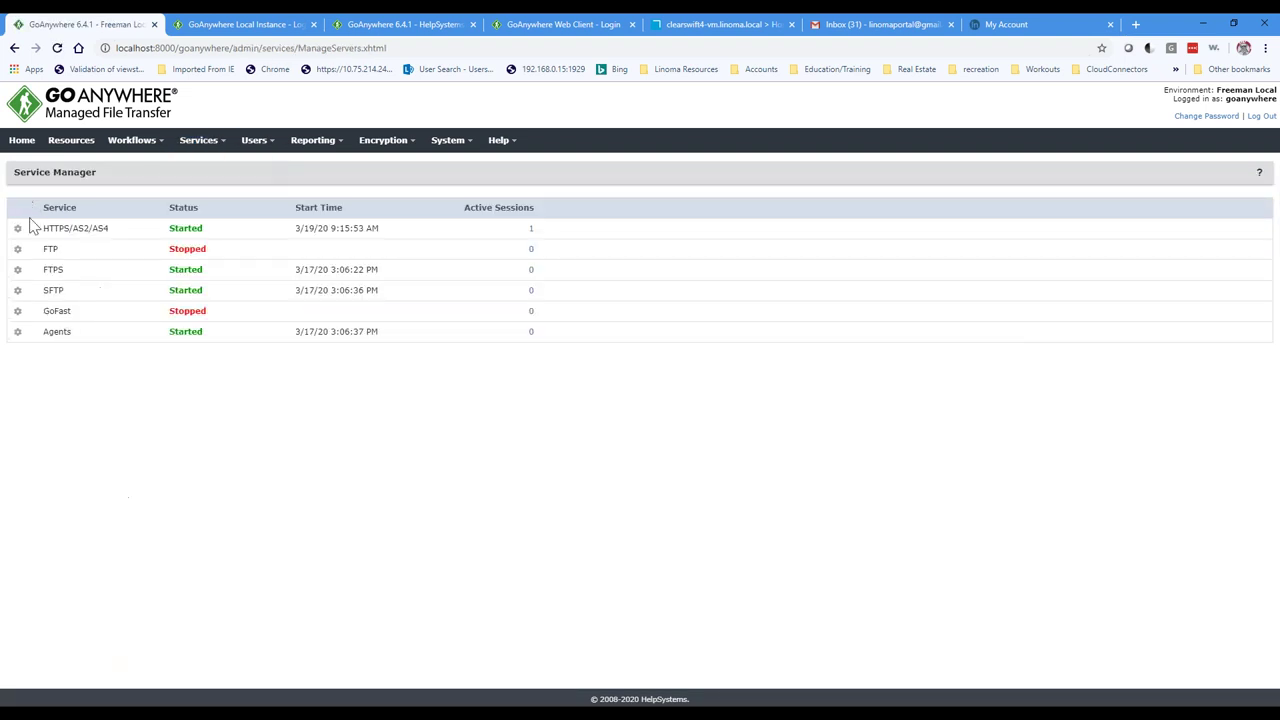
Step: Reopen the 'secure' HTTPS listener's SSL settings and highlight the TLSv1.2 enabled protocol
{"action": "left_click", "coordinate": [17, 229]}
{"action": "left_click", "coordinate": [34, 249]}
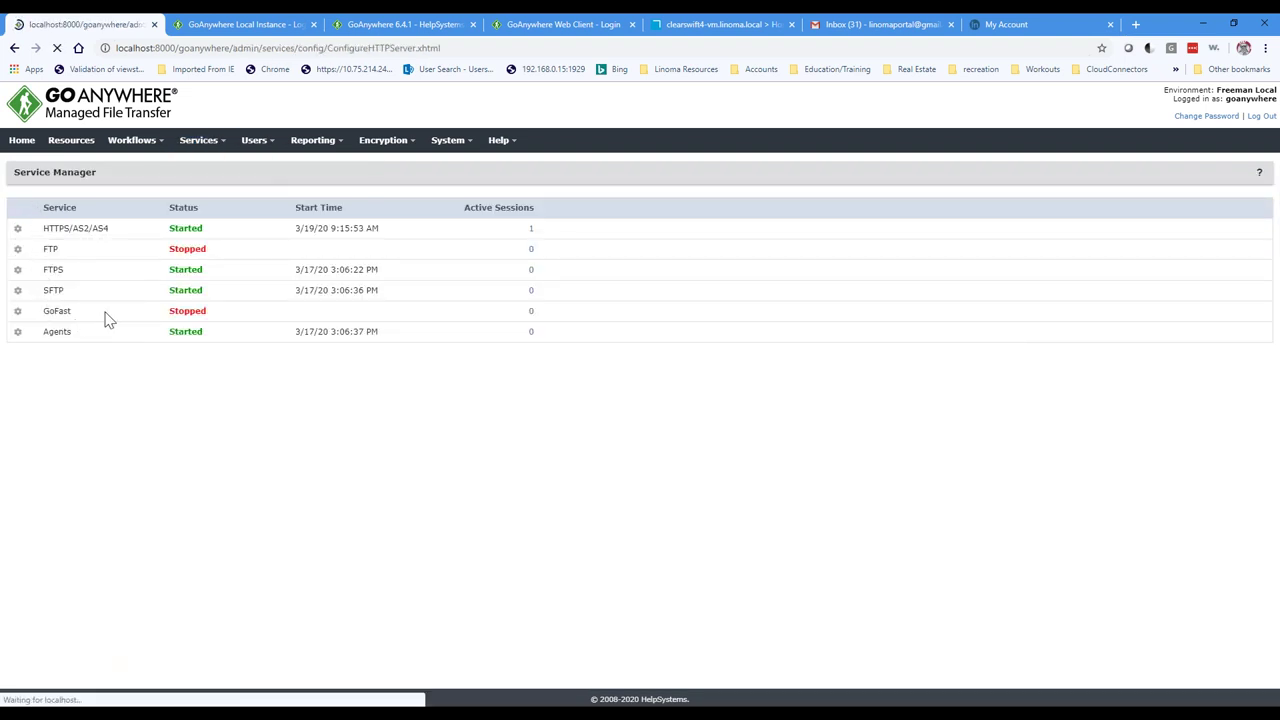
{"action": "left_click", "coordinate": [72, 305]}
{"action": "left_click", "coordinate": [247, 234]}
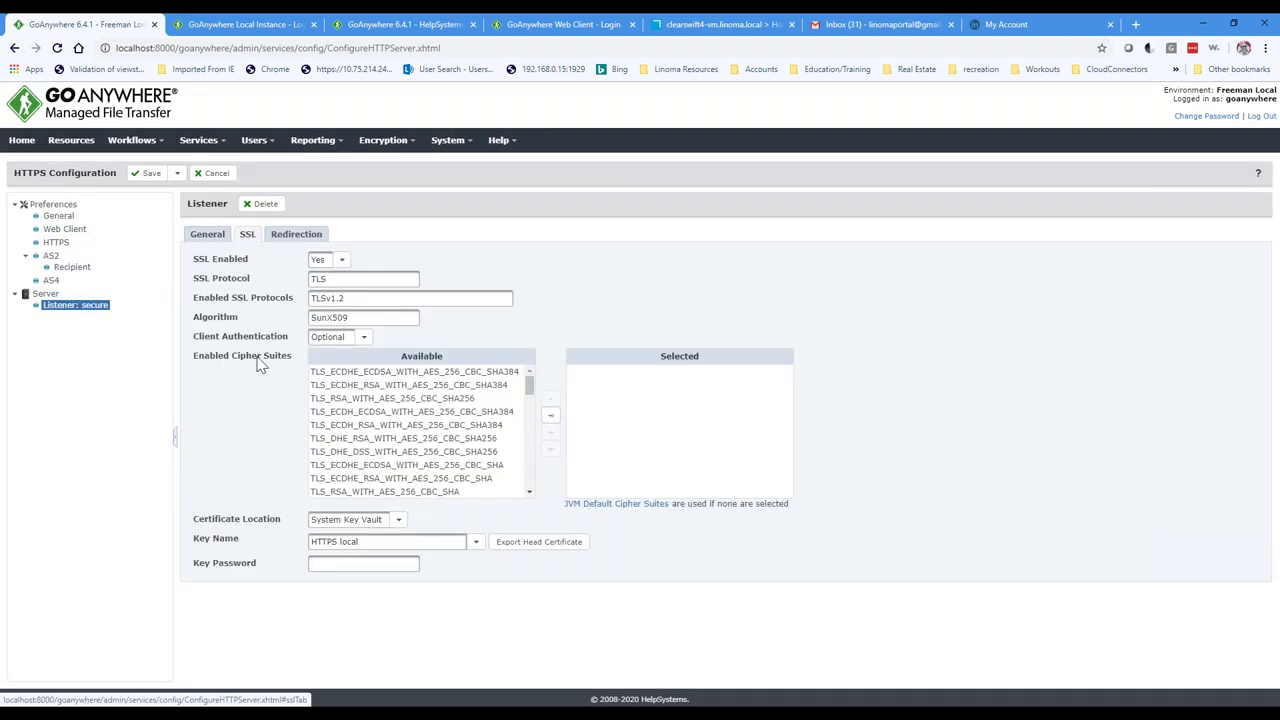
{"action": "left_click_drag", "start_coordinate": [348, 298], "coordinate": [312, 298]}
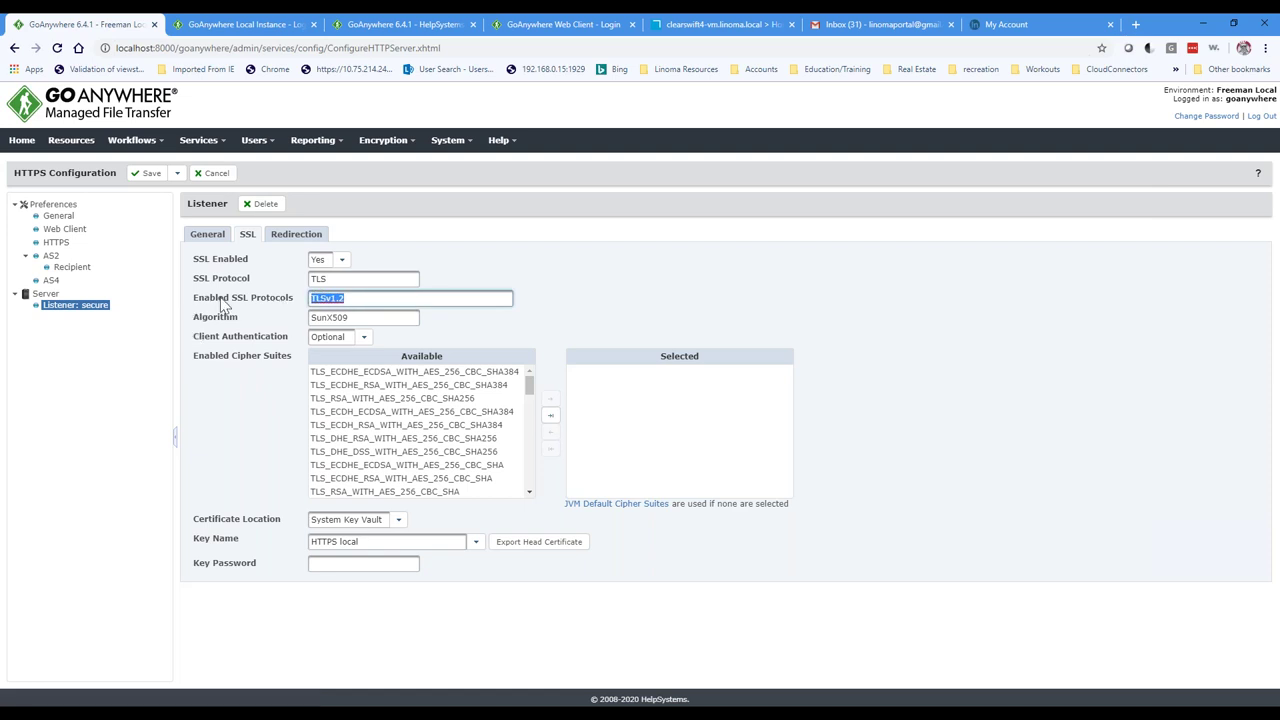
{"action": "left_click", "coordinate": [359, 298]}
Step: Check the Web Client login page in DevTools Security: TLS 1.2, ECDHE_RSA, AES_128_GCM
{"action": "left_click", "coordinate": [250, 24]}
{"action": "right_click", "coordinate": [318, 295]}
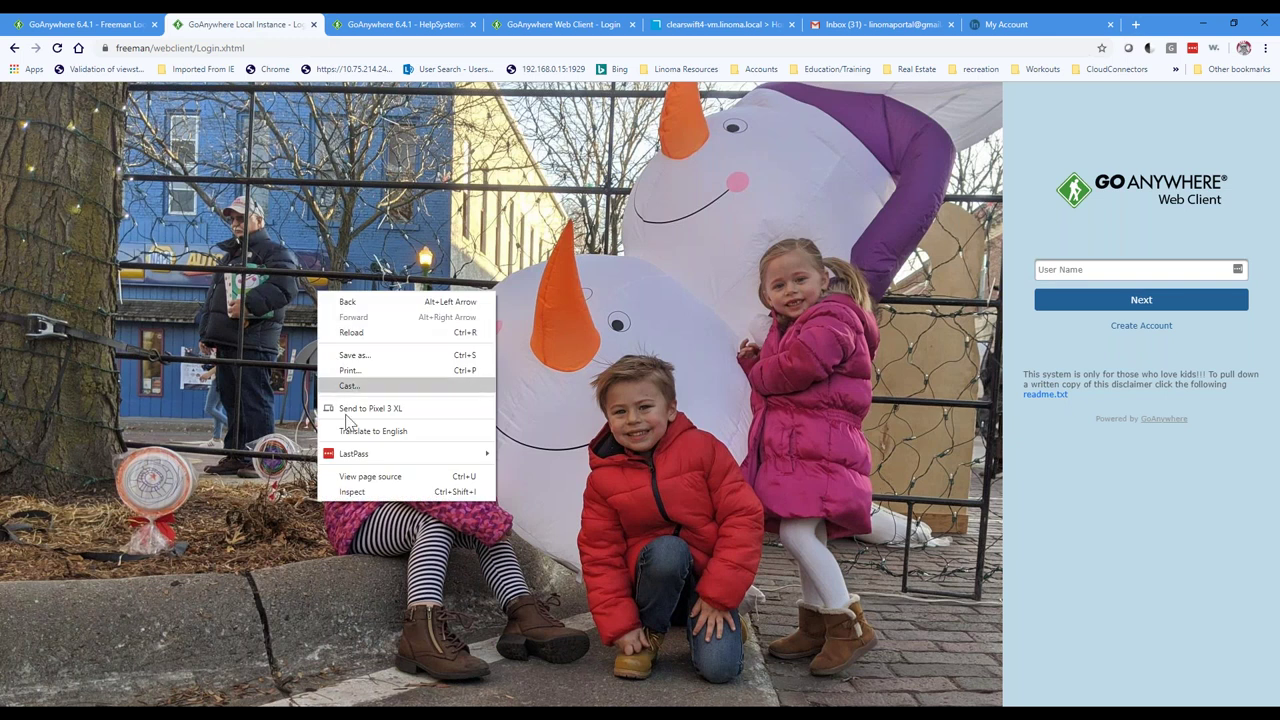
{"action": "left_click", "coordinate": [363, 498]}
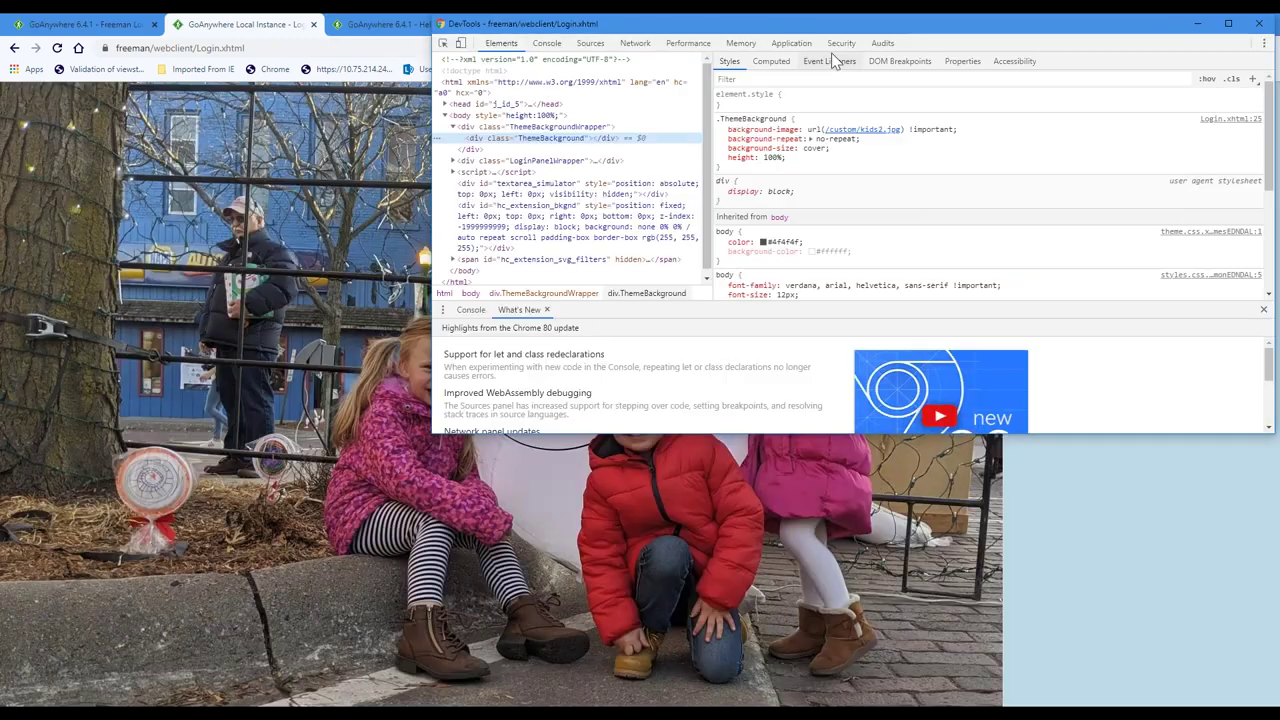
{"action": "left_click", "coordinate": [840, 44]}
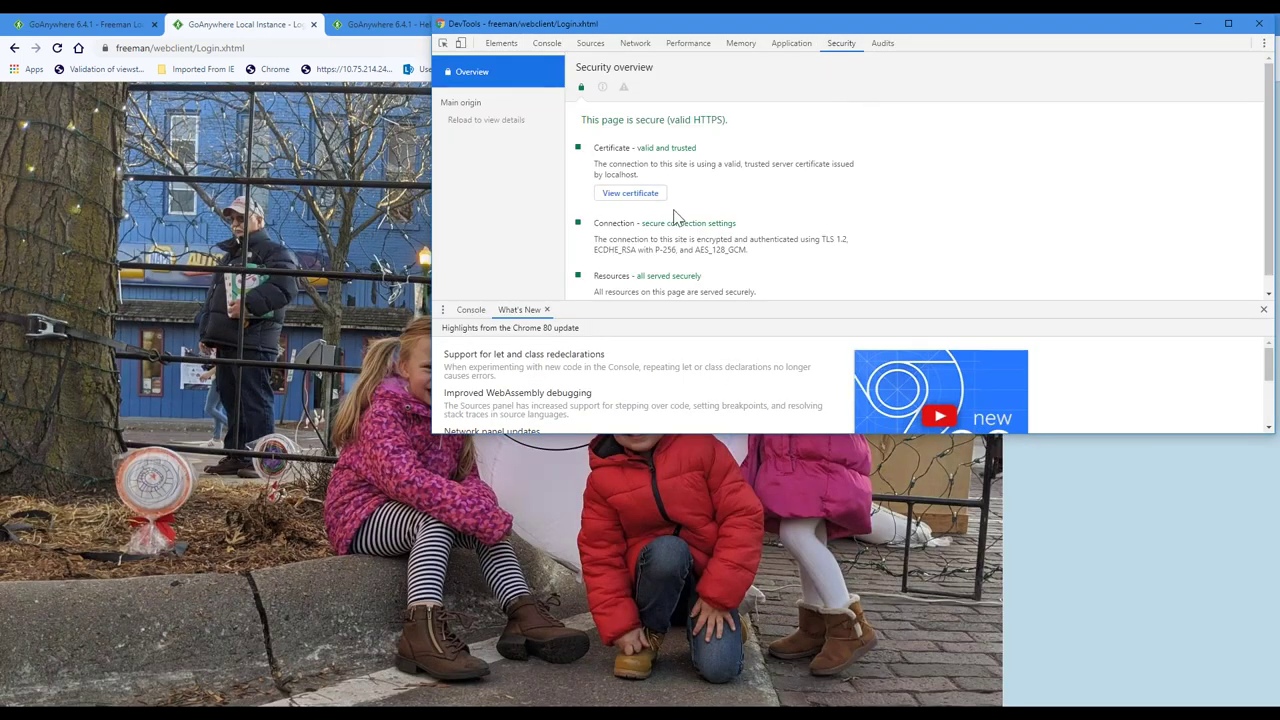
{"action": "left_click_drag", "start_coordinate": [958, 40], "coordinate": [729, 127]}
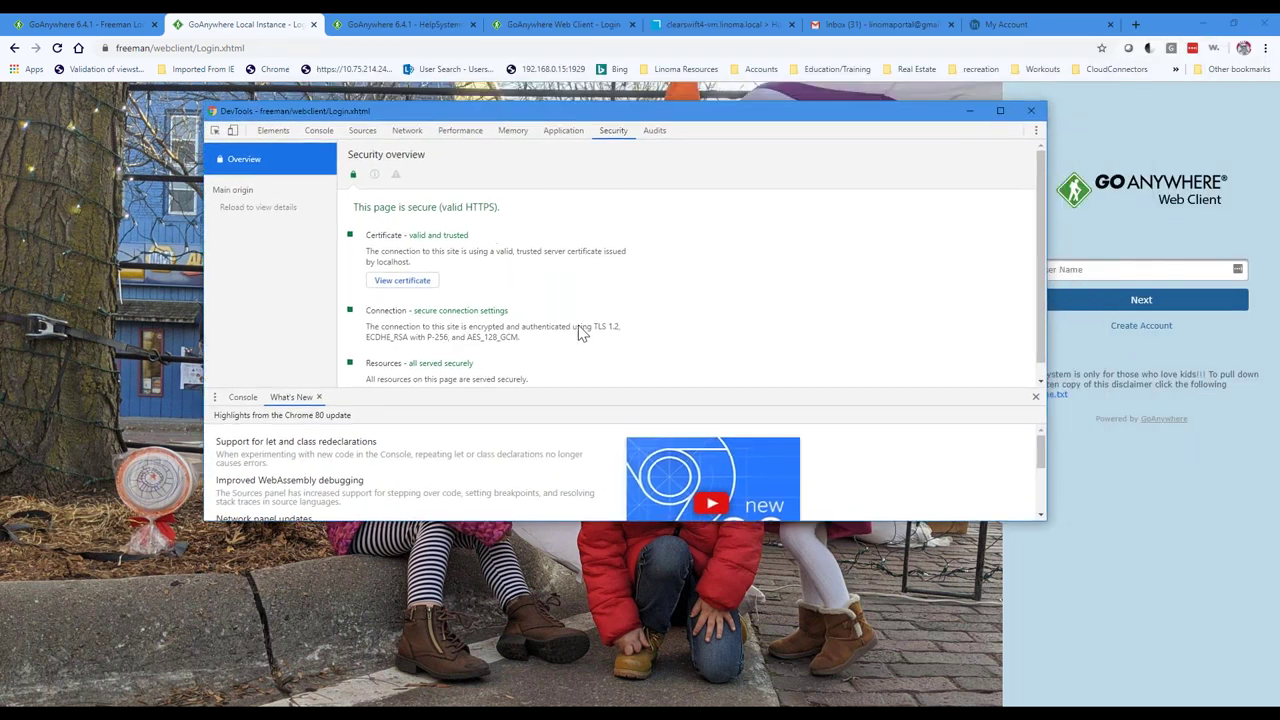
{"action": "left_click_drag", "start_coordinate": [593, 329], "coordinate": [624, 330]}
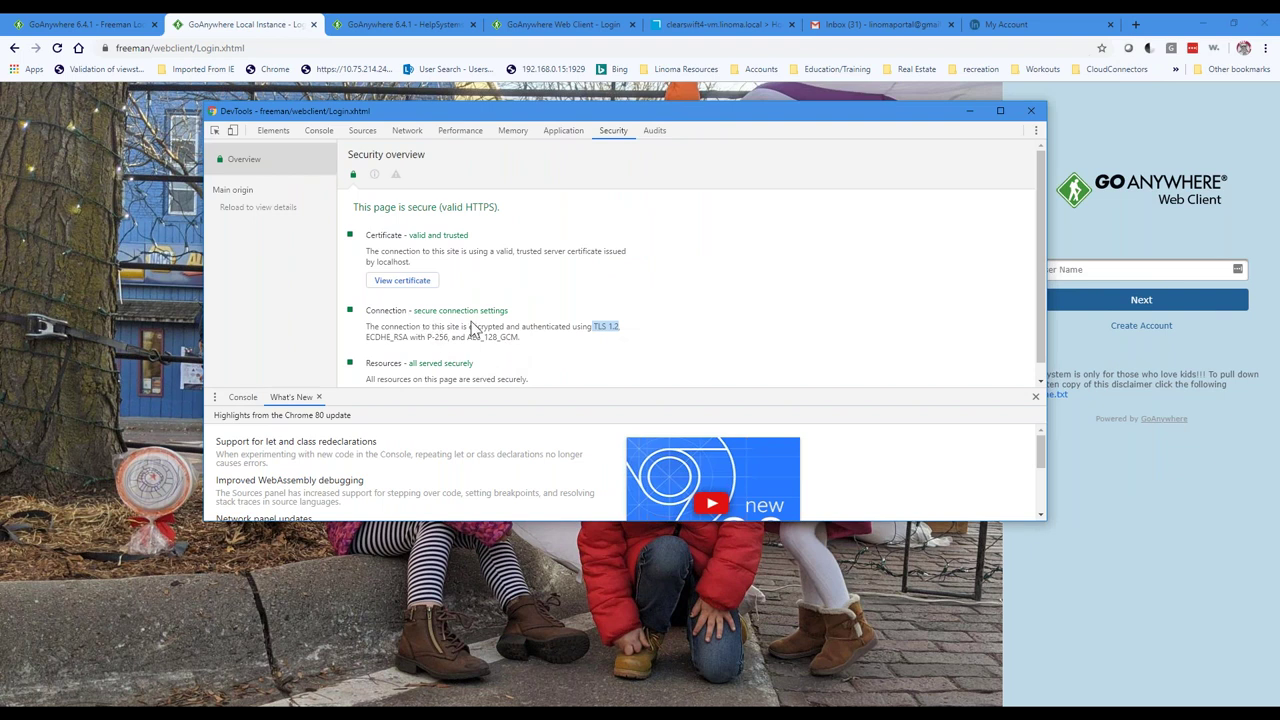
{"action": "left_click_drag", "start_coordinate": [365, 337], "coordinate": [529, 336]}
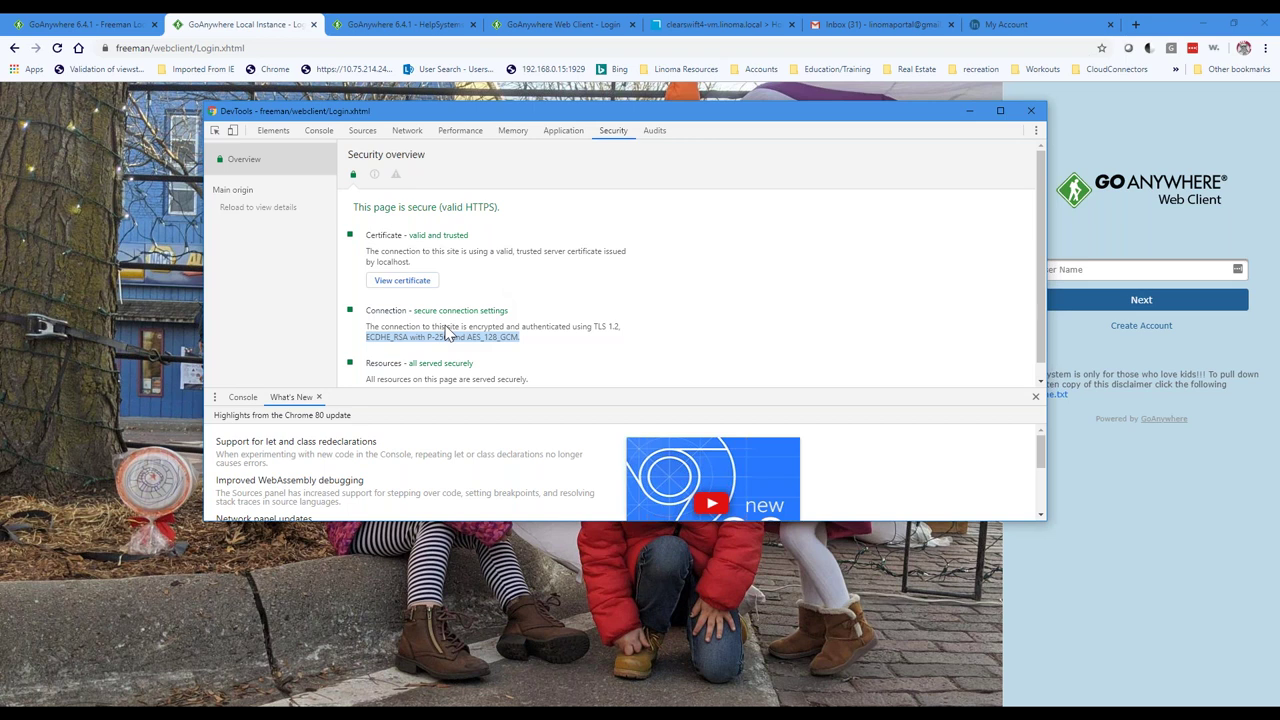
{"action": "left_click", "coordinate": [85, 24]}
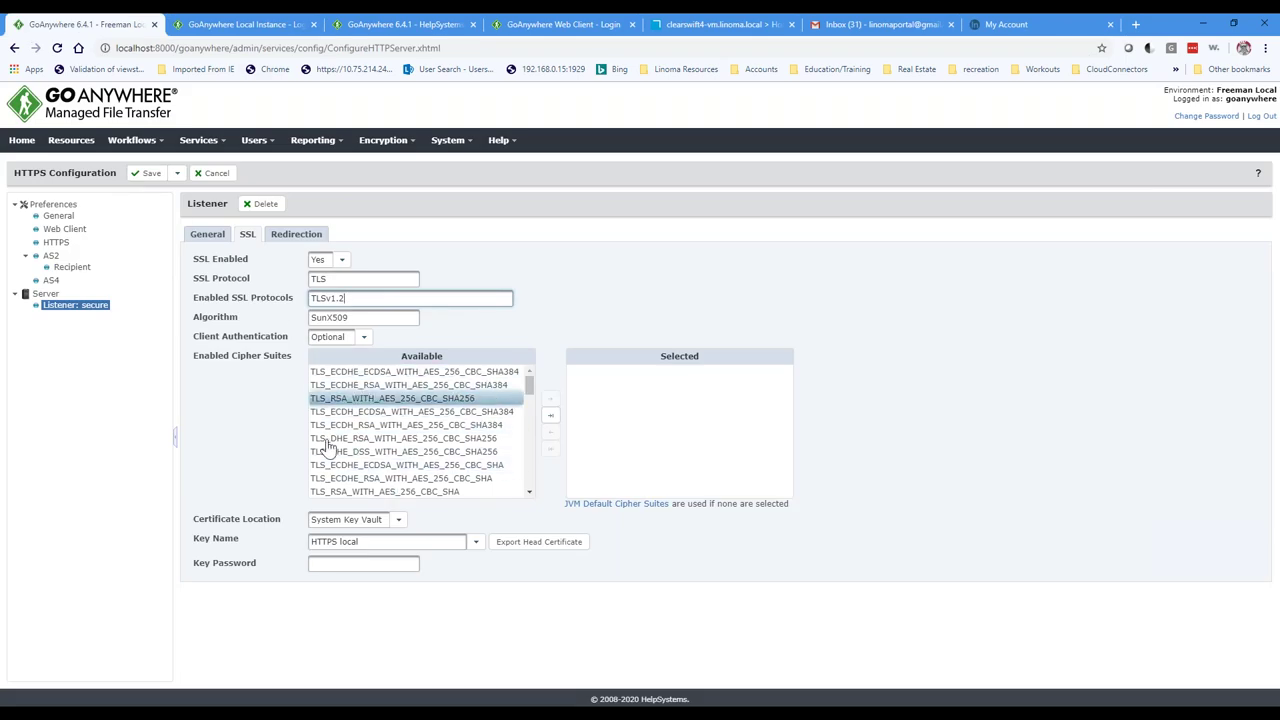
Step: Select the TLSv1.2 value, then show Web Client preferences with HSTS off and Default content policy
{"action": "double_click", "coordinate": [351, 297]}
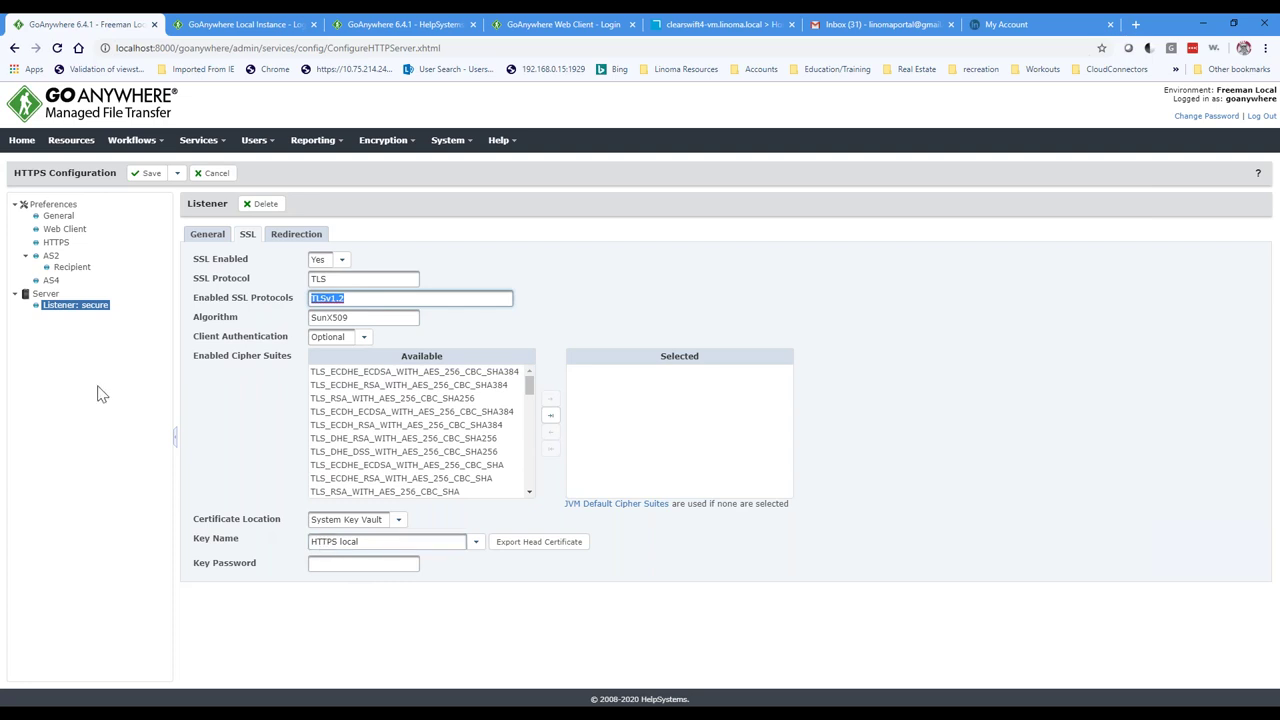
{"action": "left_click", "coordinate": [66, 229]}
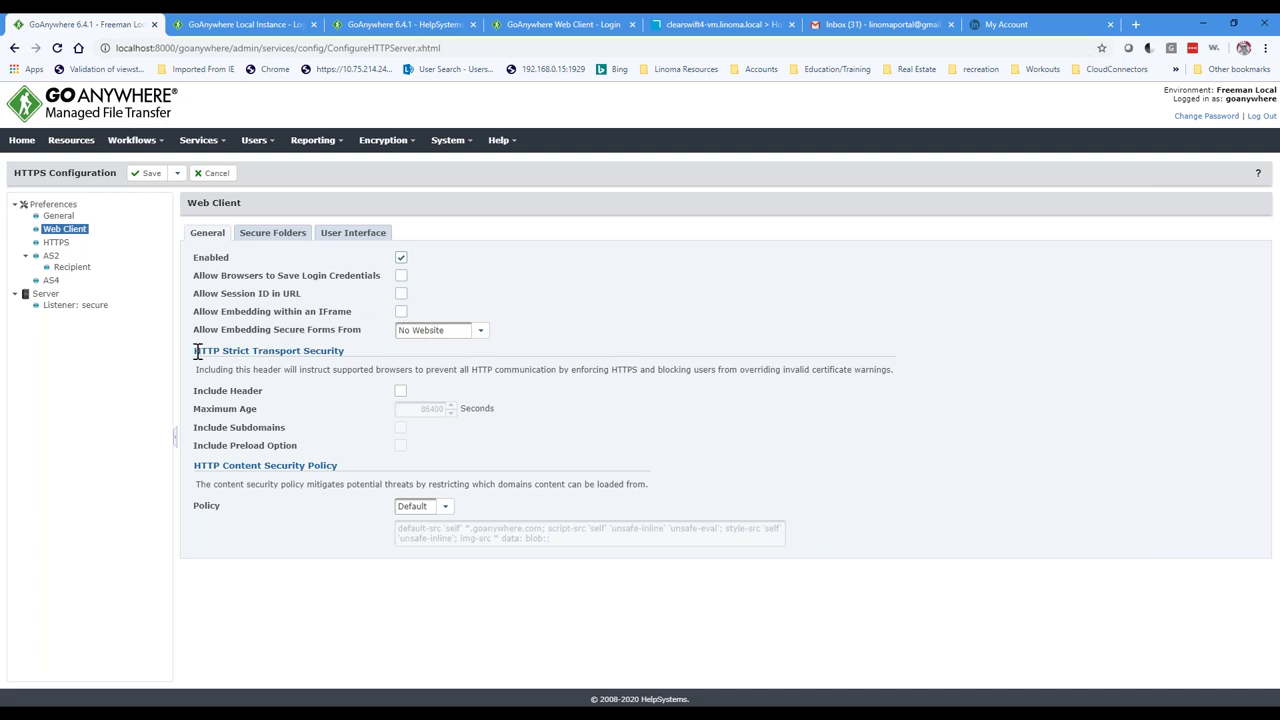
Step: Highlight the HSTS heading, then the HTTPS preferences' 10000000 MB maximum upload file size
{"action": "left_click_drag", "start_coordinate": [196, 351], "coordinate": [347, 352]}
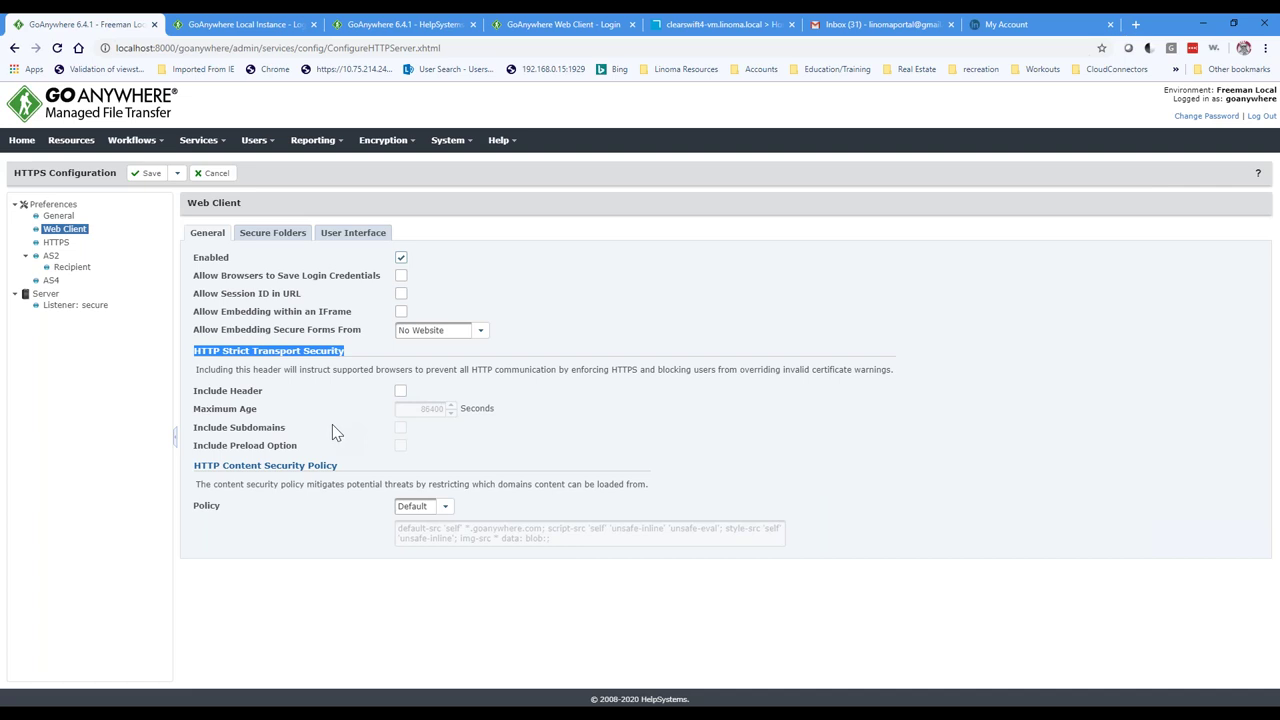
{"action": "left_click", "coordinate": [336, 393]}
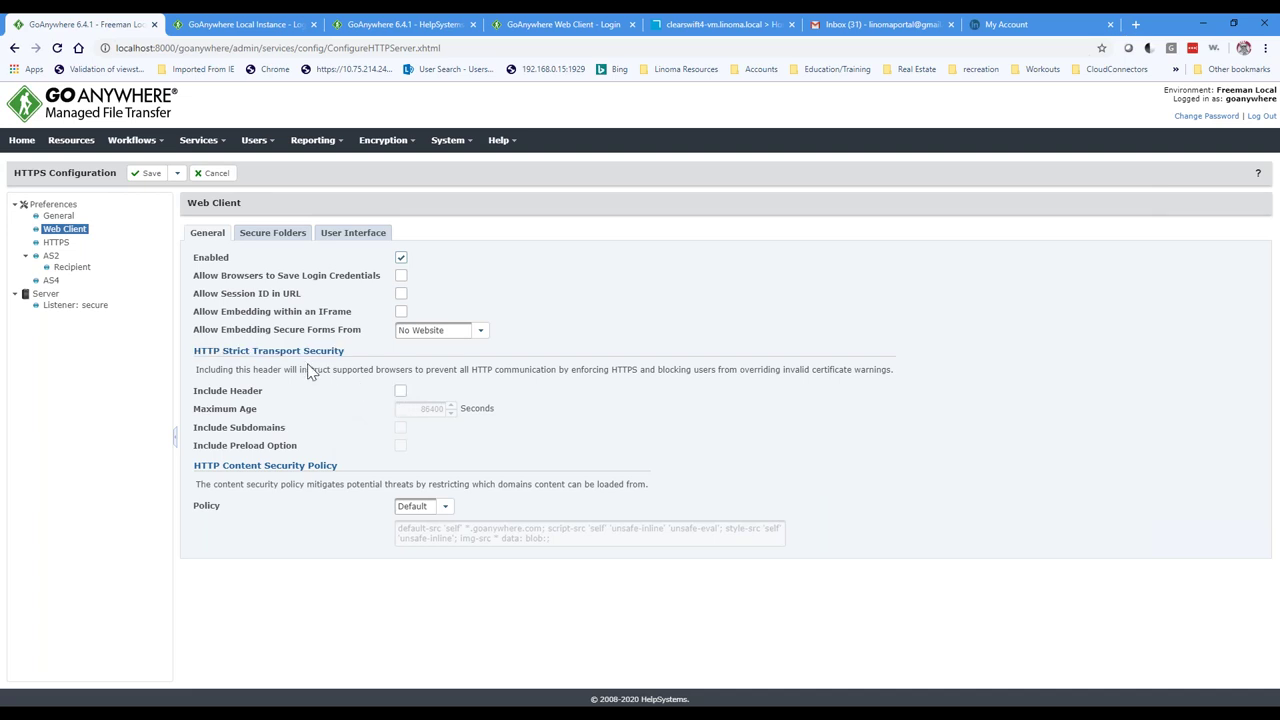
{"action": "left_click", "coordinate": [55, 242]}
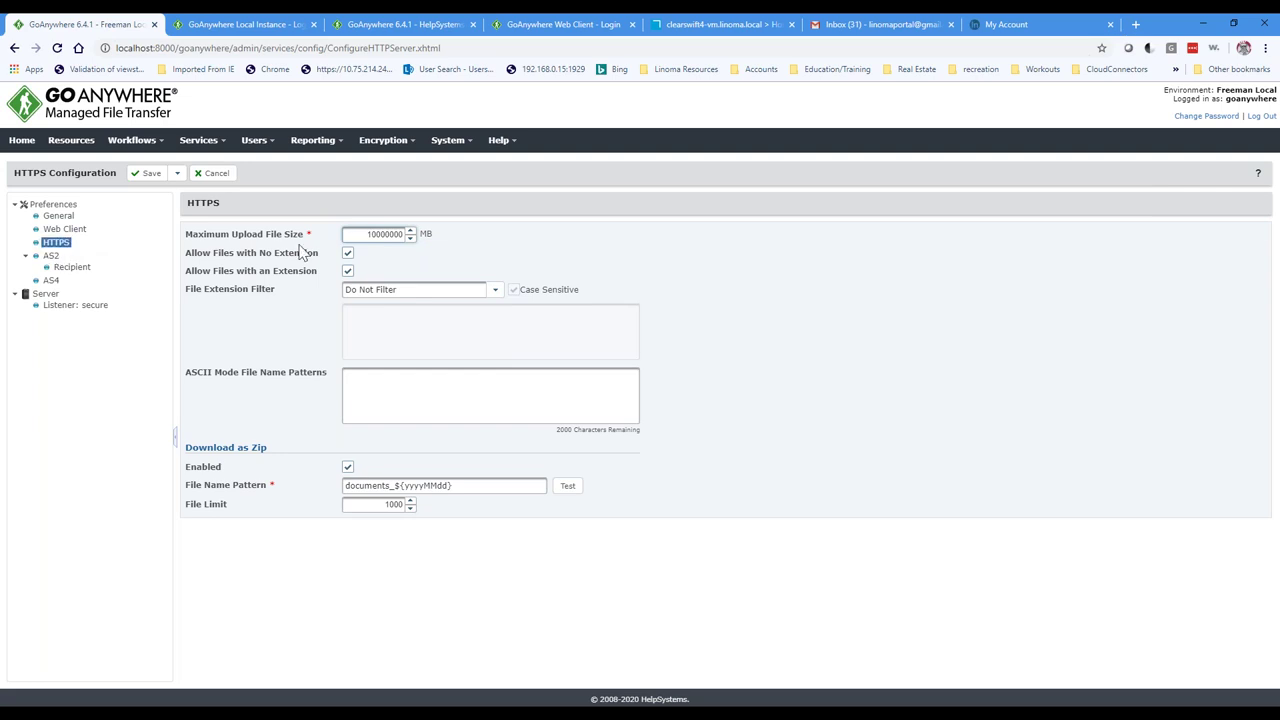
{"action": "left_click_drag", "start_coordinate": [358, 234], "coordinate": [406, 236]}
{"action": "left_click", "coordinate": [406, 262]}
{"action": "left_click_drag", "start_coordinate": [346, 236], "coordinate": [408, 240]}
{"action": "left_click", "coordinate": [473, 268]}
{"action": "left_click_drag", "start_coordinate": [364, 238], "coordinate": [405, 243]}
{"action": "left_click", "coordinate": [576, 248]}
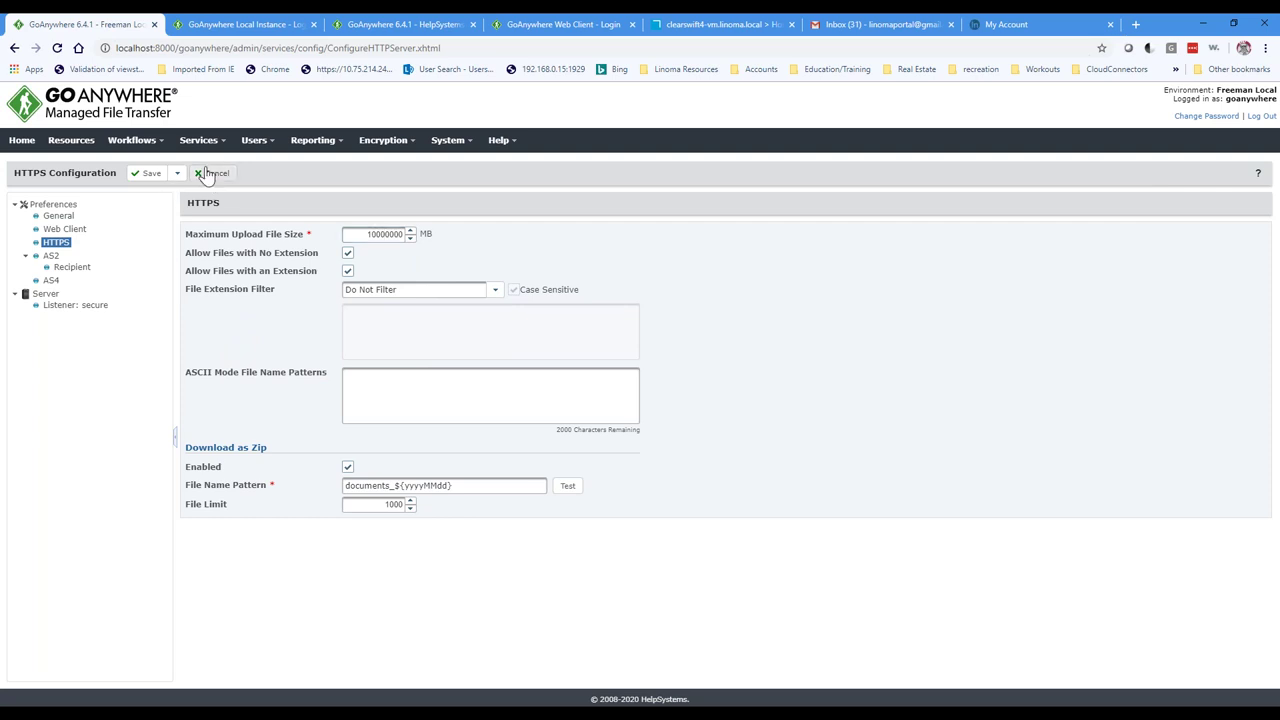
{"action": "left_click", "coordinate": [267, 145]}
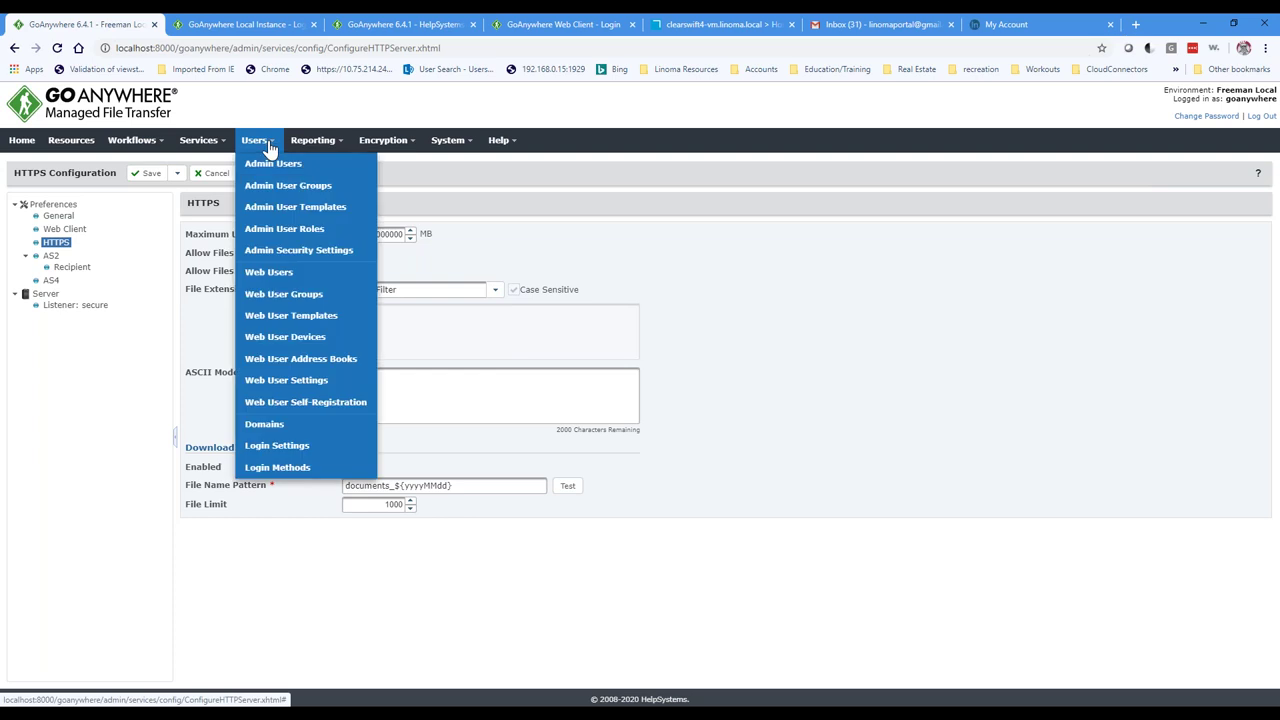
Step: Filter Web Users by 'goan' and open the goanywhere user for editing
{"action": "left_click", "coordinate": [280, 273]}
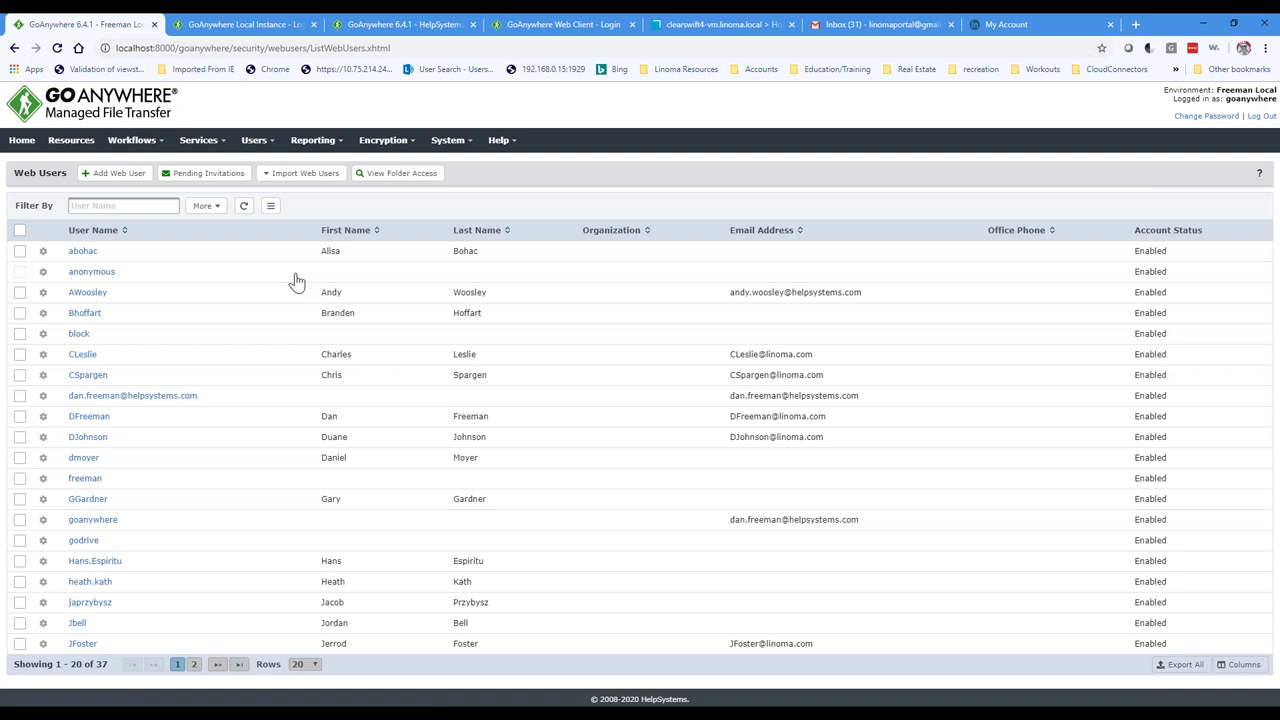
{"action": "left_click", "coordinate": [110, 206]}
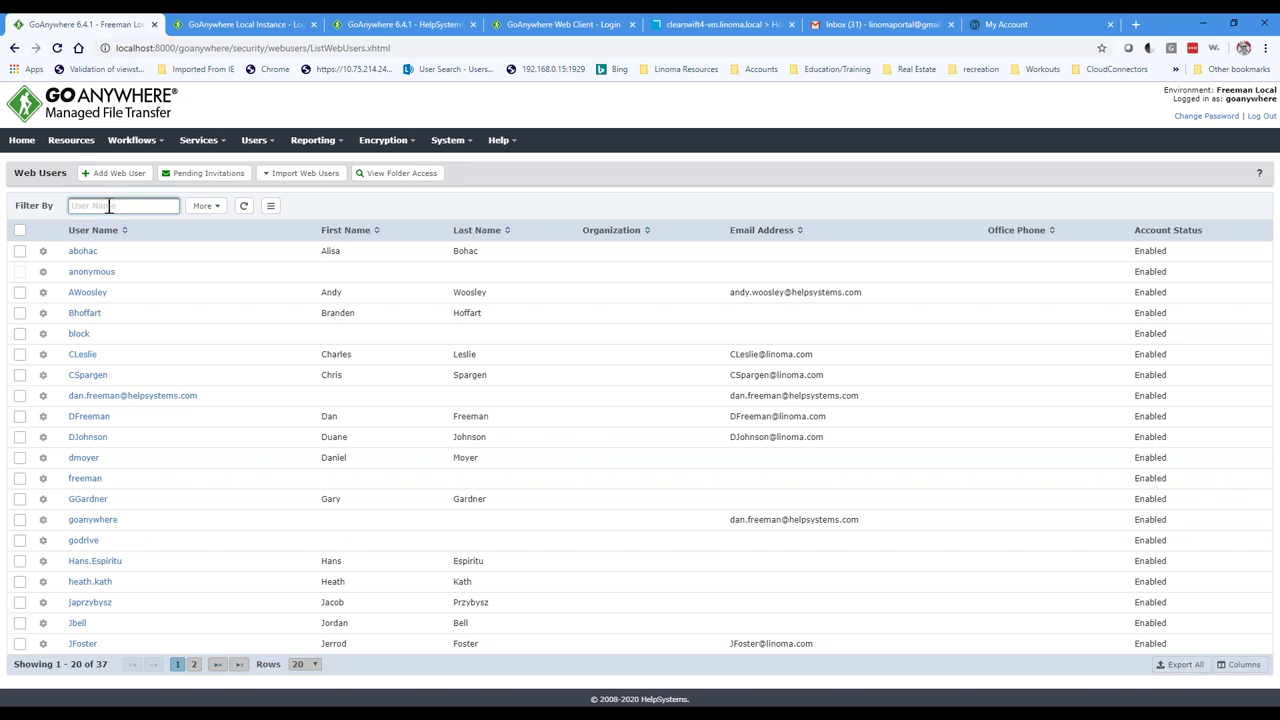
{"action": "type", "text": "goan"}
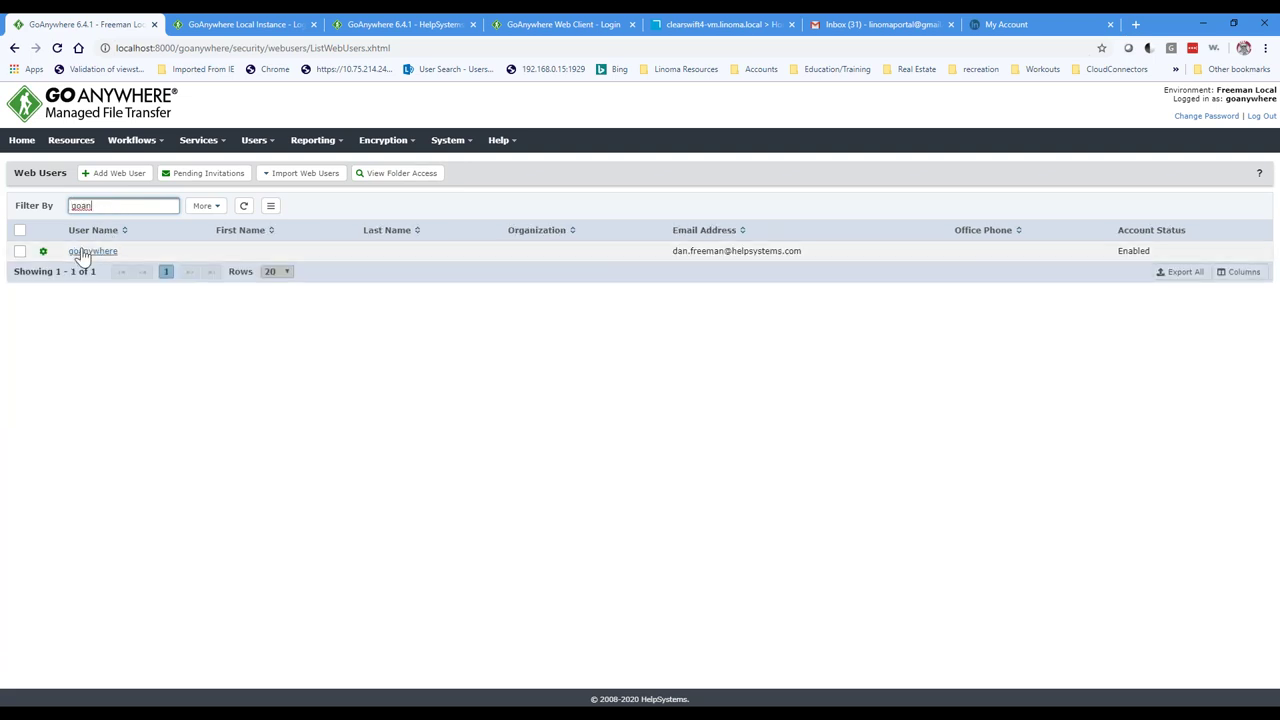
{"action": "left_click", "coordinate": [90, 251]}
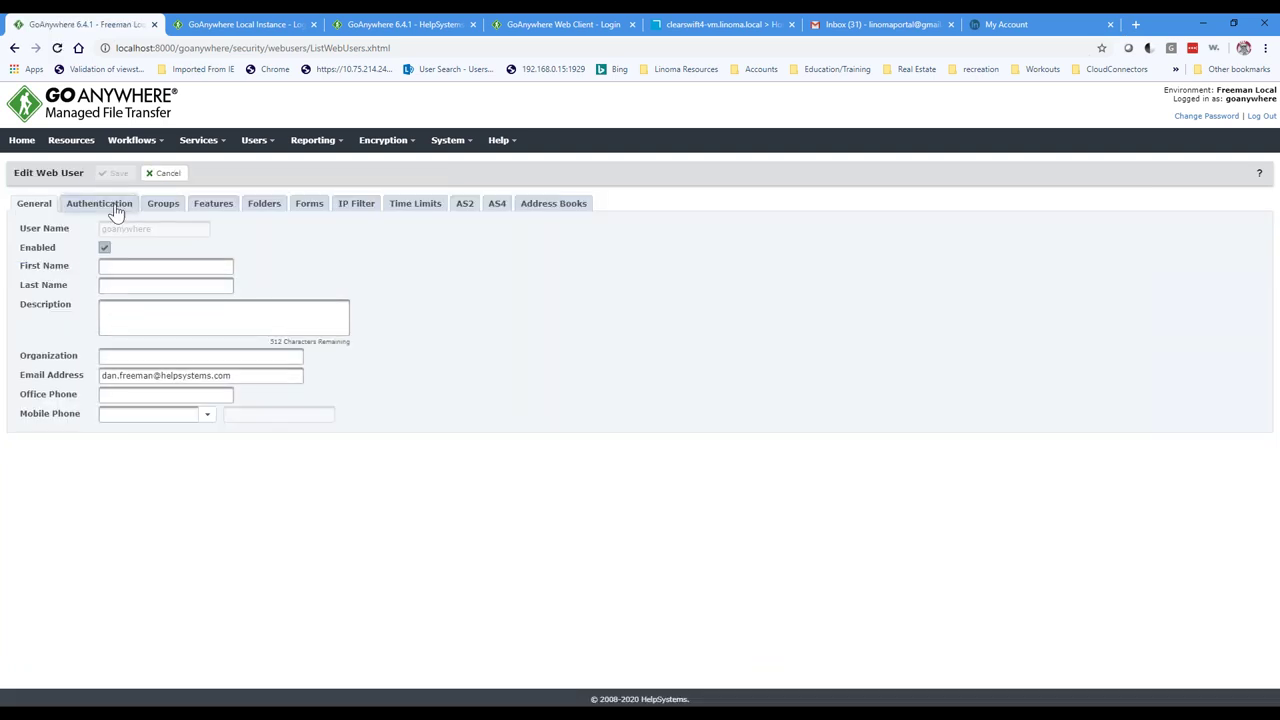
Step: Expand the goanywhere user's authentication types and keep Time-based One-Time Password for HTTPS two-factor
{"action": "left_click", "coordinate": [108, 205]}
{"action": "left_click", "coordinate": [45, 380]}
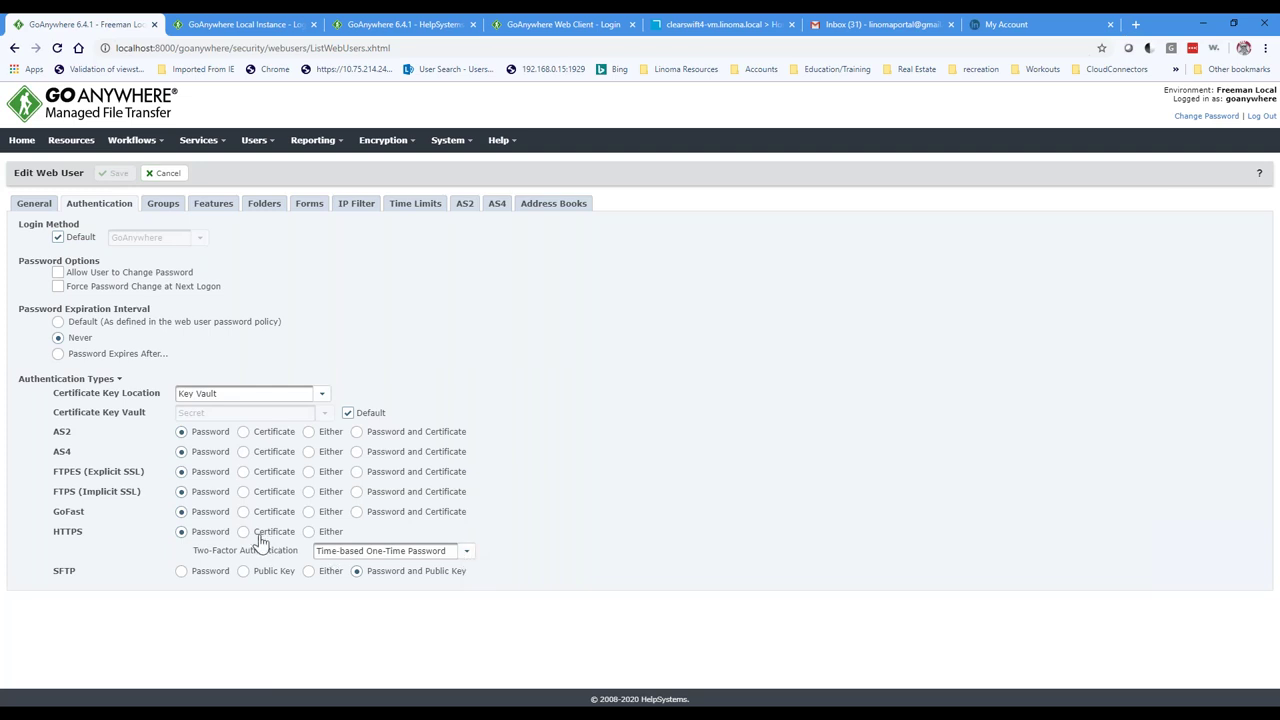
{"action": "left_click", "coordinate": [466, 553]}
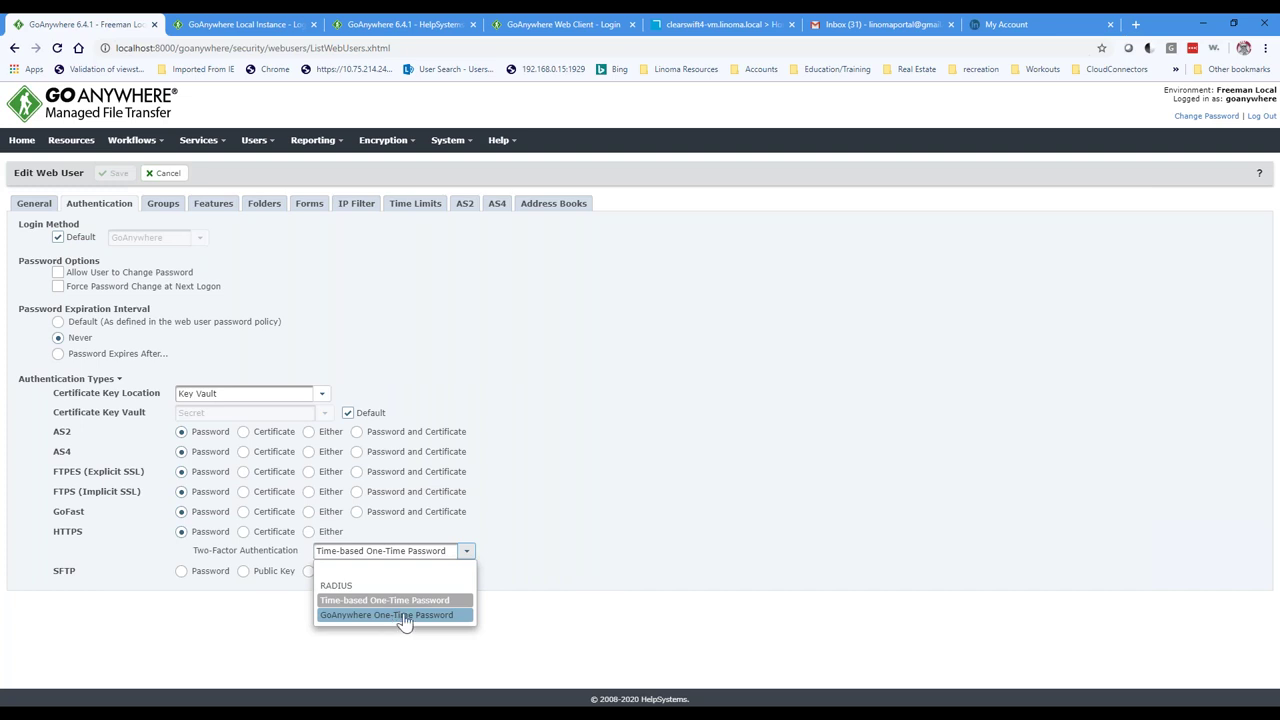
{"action": "left_click", "coordinate": [424, 601]}
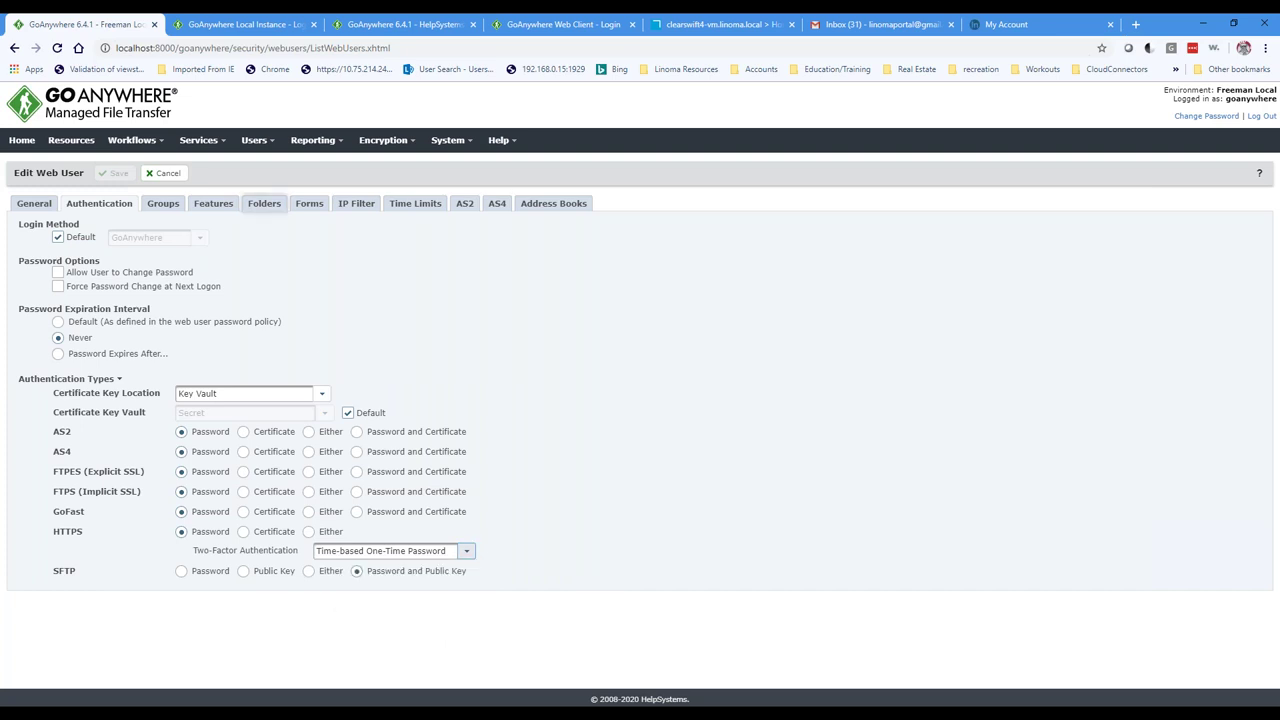
{"action": "left_click", "coordinate": [232, 28]}
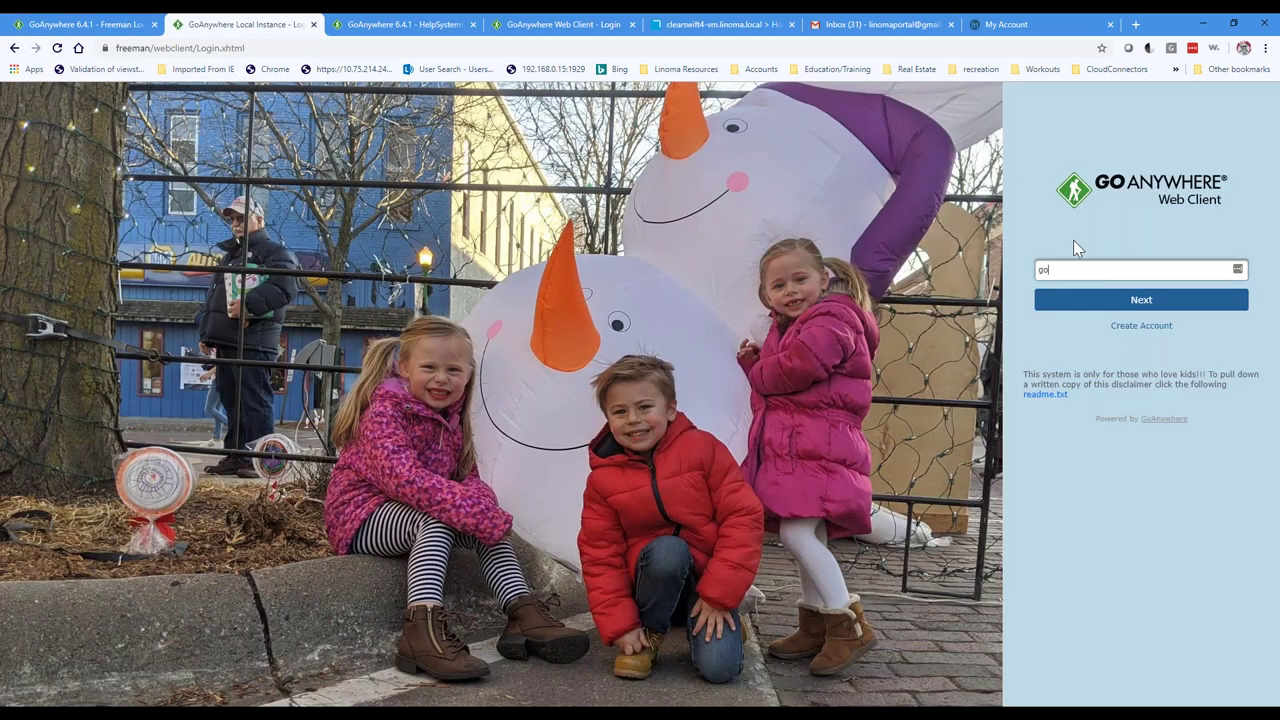
Step: Sign in to the local Web Client with the user name, account password and authenticator code
{"action": "key", "text": "Return"}
{"action": "type", "text": "************"}
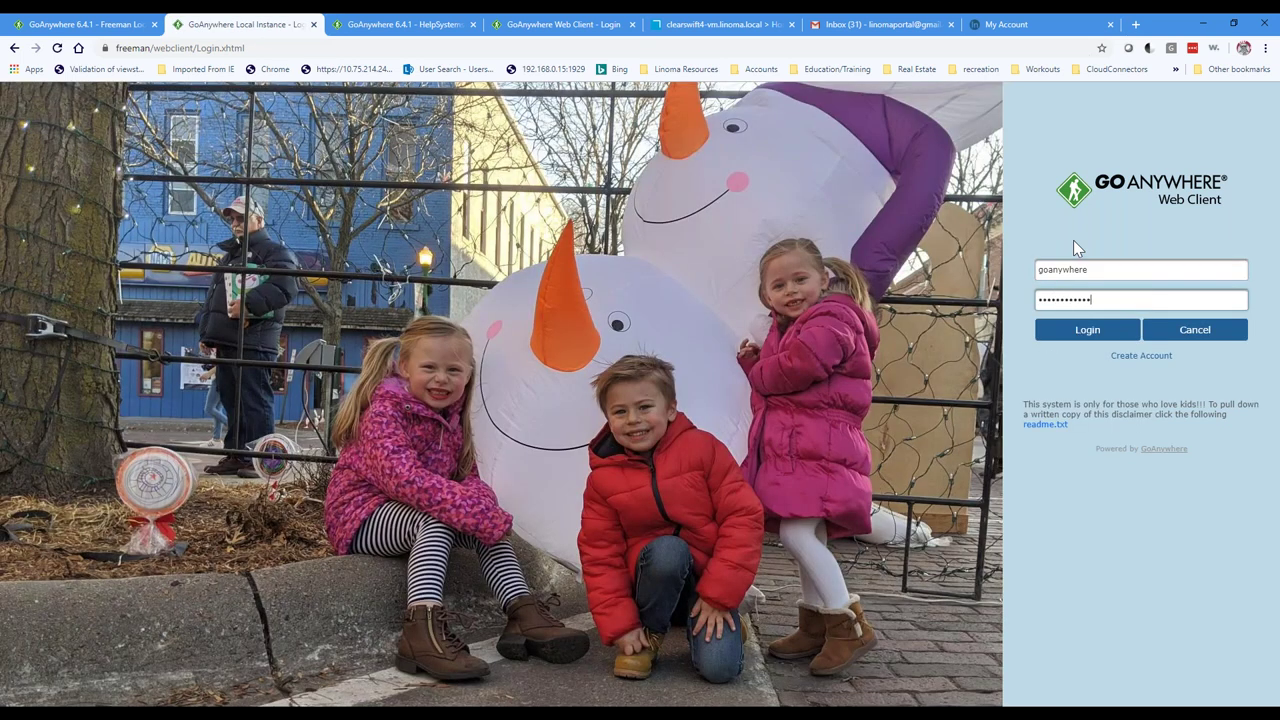
{"action": "key", "text": "Return"}
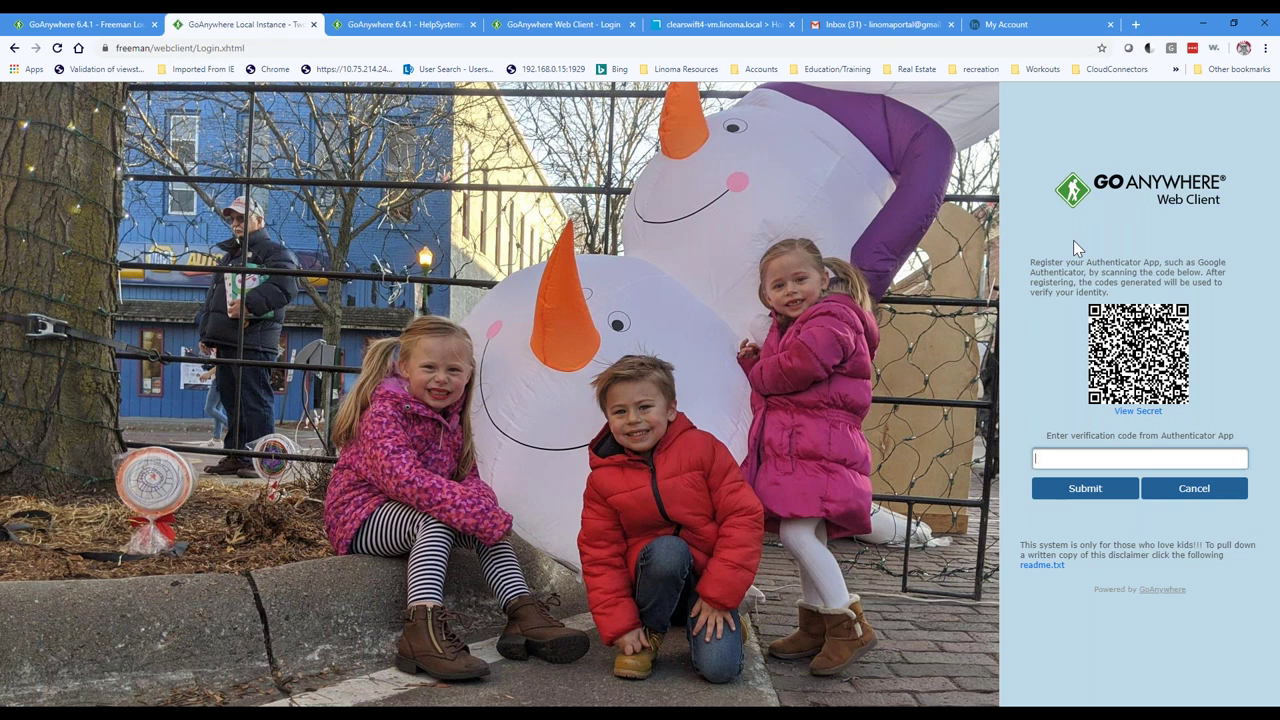
{"action": "type", "text": "•••••"}
{"action": "key", "text": "Return"}
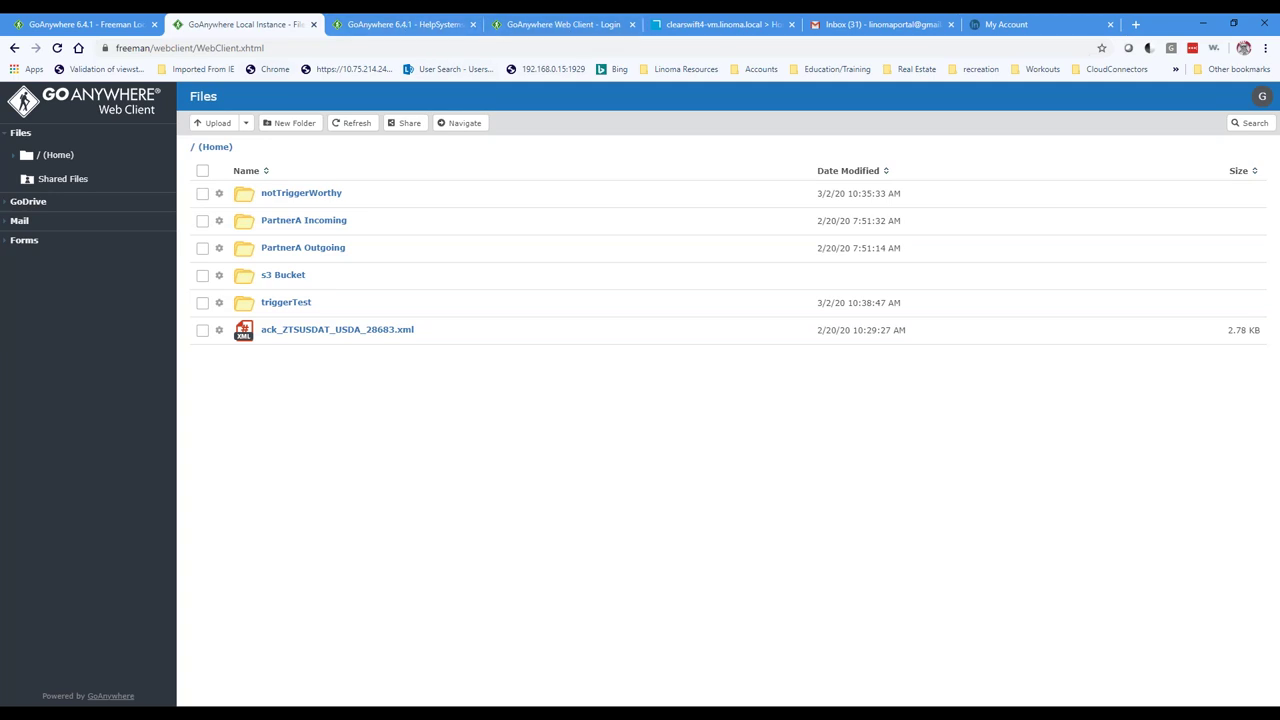
Step: Log into the Web Client portal with the user's name and password and view the home Files folder
{"action": "left_click", "coordinate": [550, 24]}
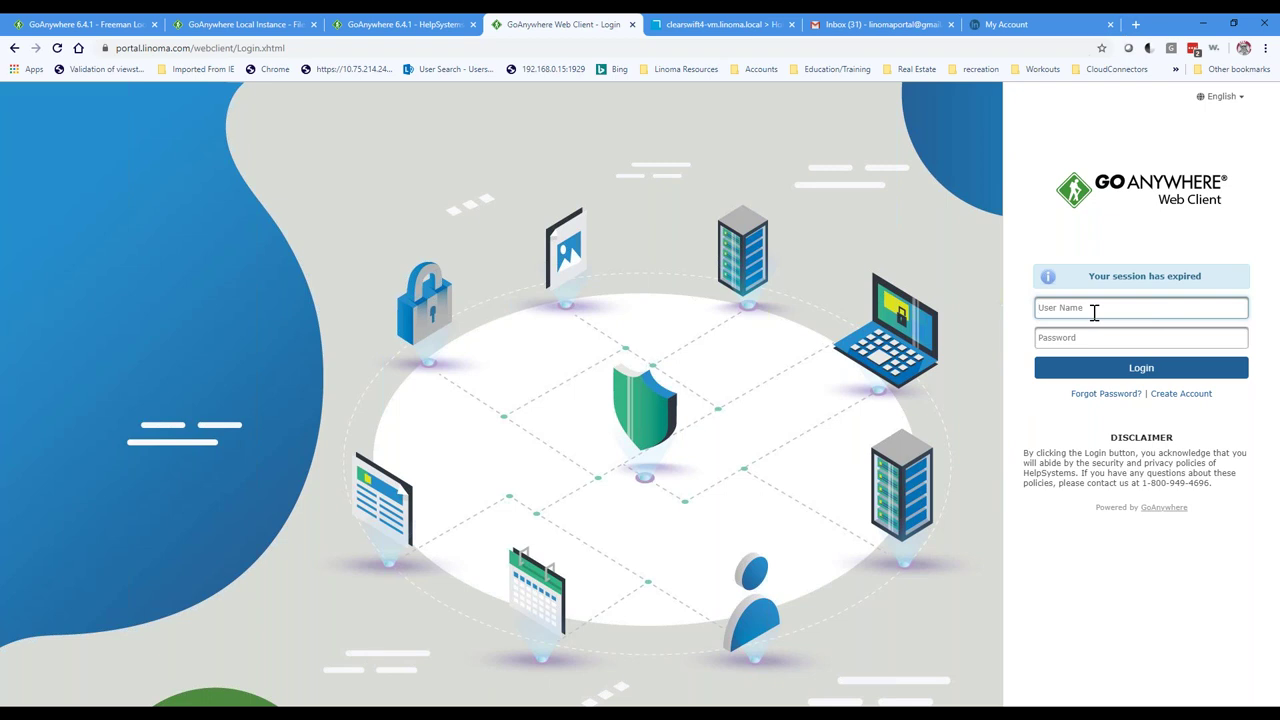
{"action": "key", "text": "Tab"}
{"action": "type", "text": "************"}
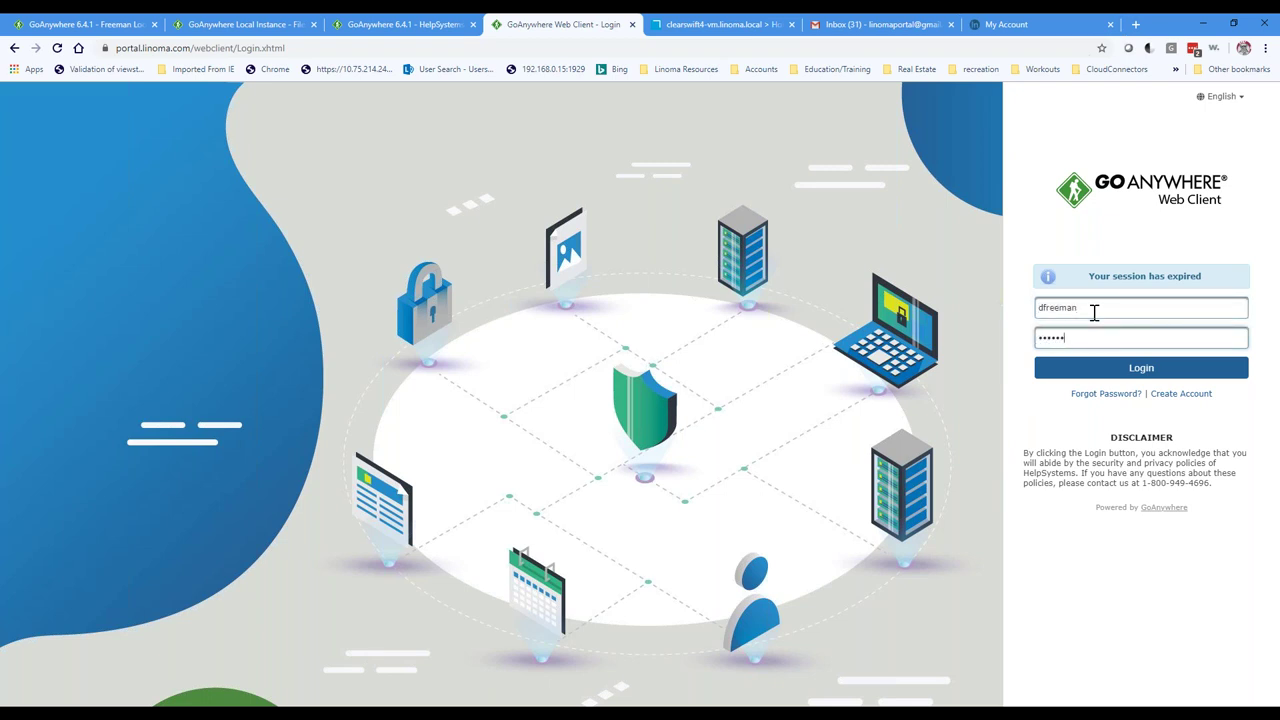
{"action": "key", "text": "Return"}
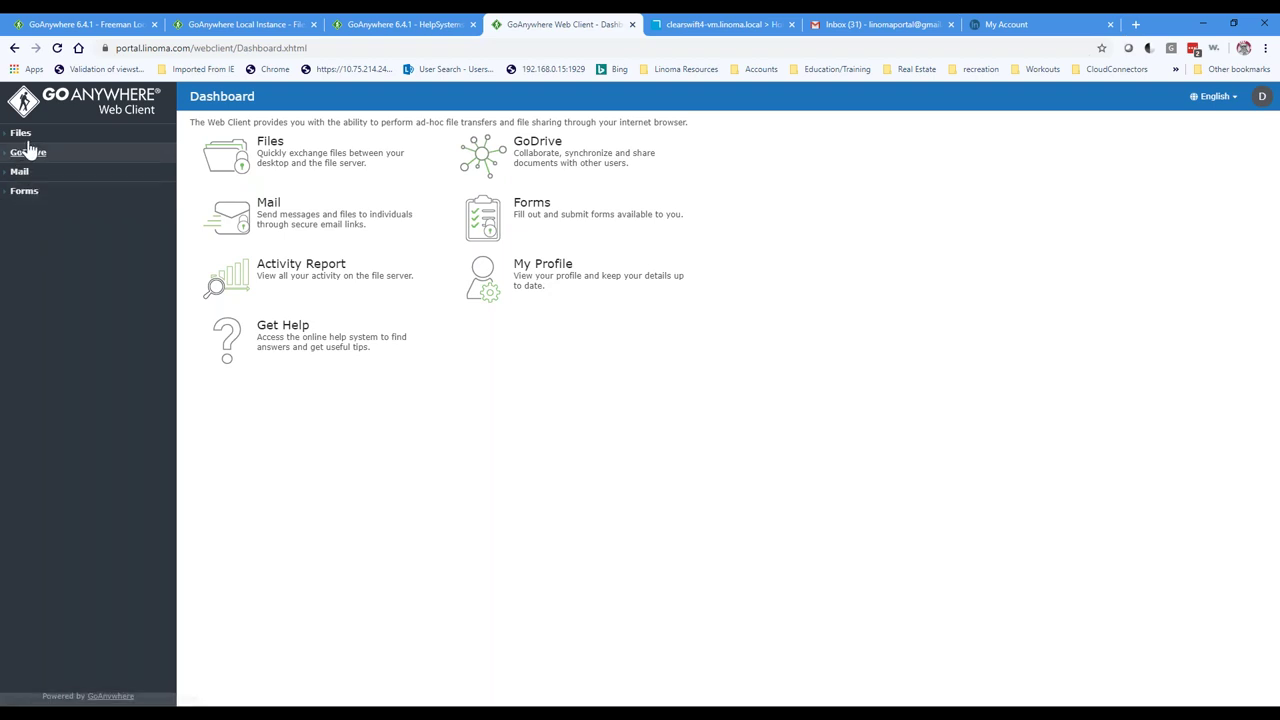
{"action": "left_click", "coordinate": [20, 133]}
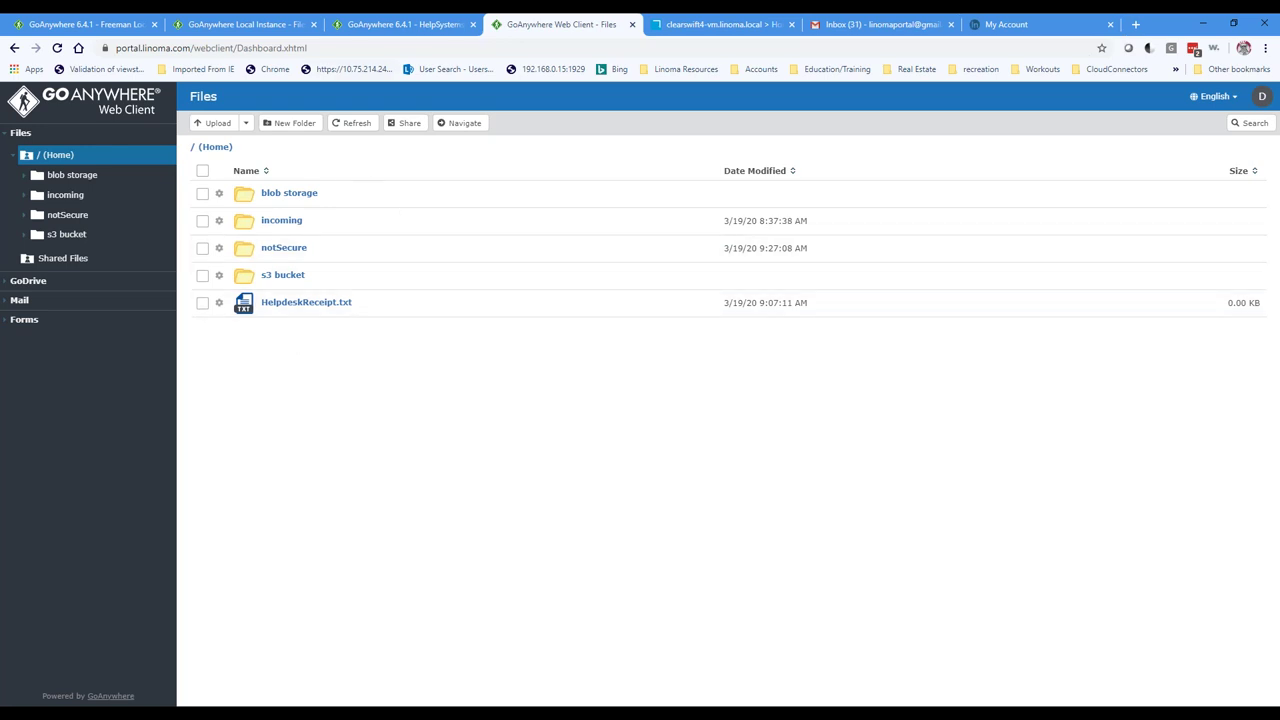
{"action": "left_click", "coordinate": [405, 26]}
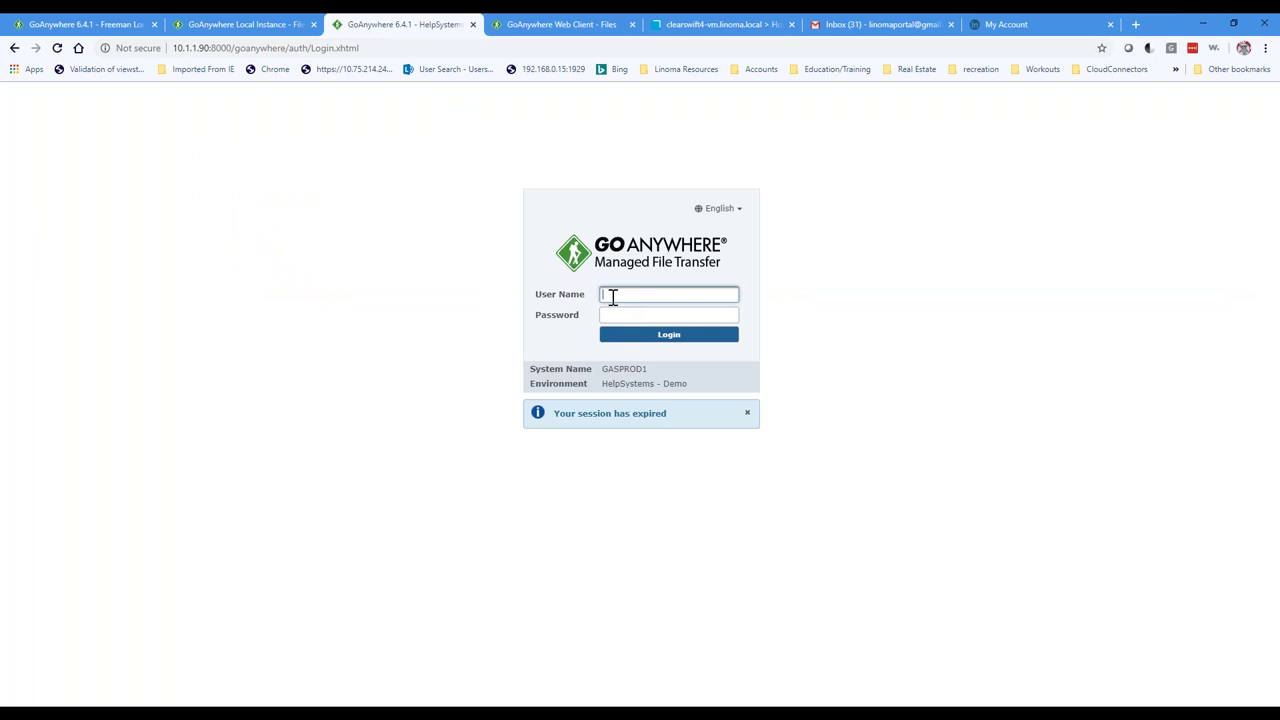
Step: Log back into the MFT admin console with the user's name and password
{"action": "key", "text": "Tab"}
{"action": "type", "text": "••••••"}
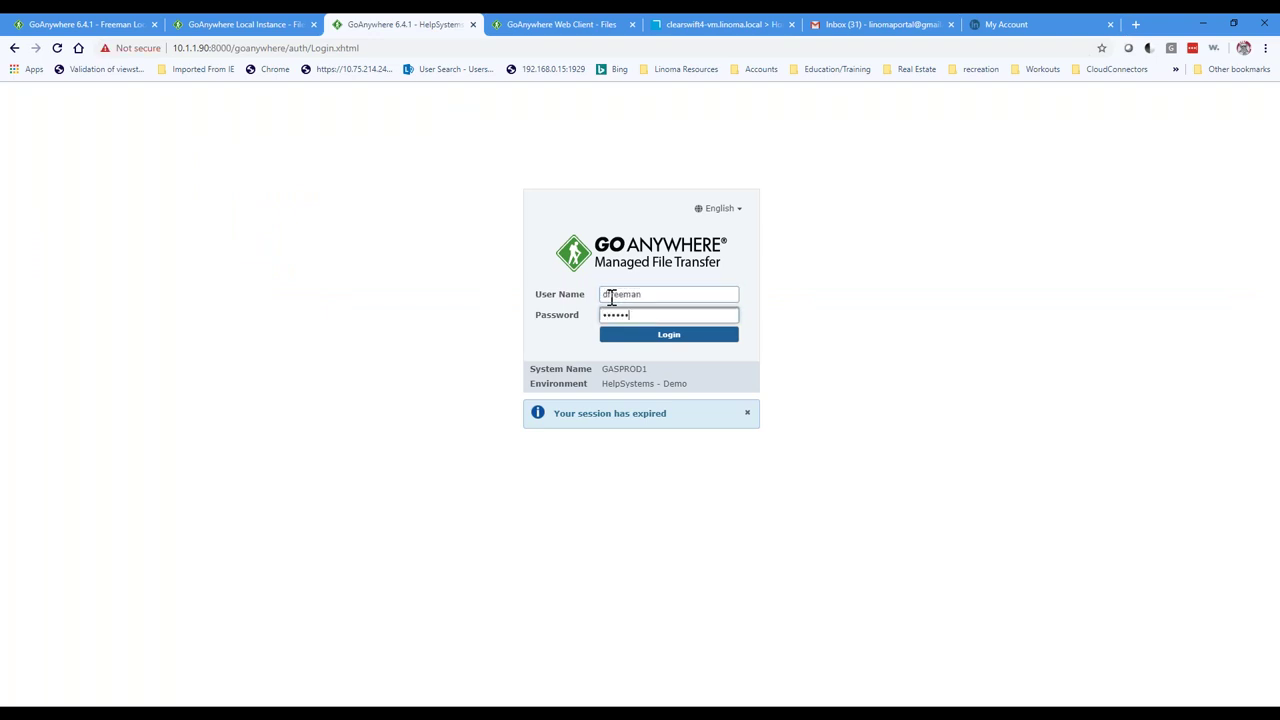
{"action": "type", "text": "•••••"}
{"action": "key", "text": "Return"}
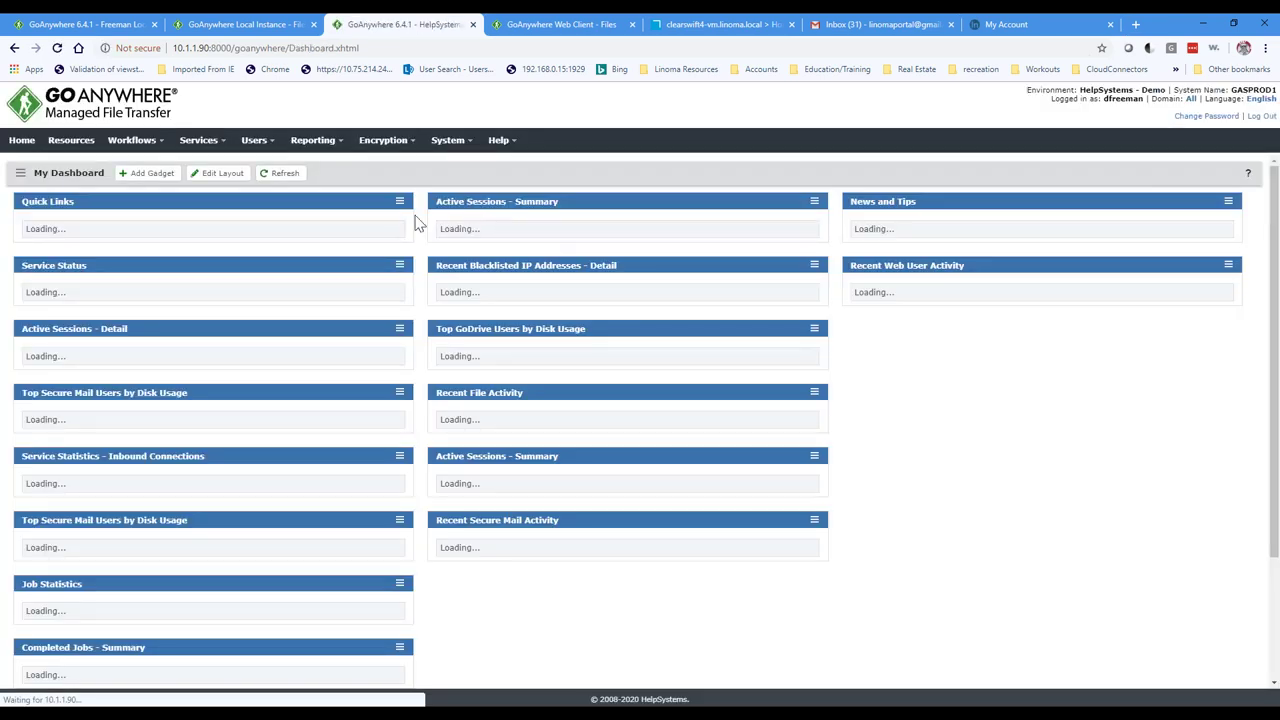
Step: Filter Web Users to the account, open it for editing and show its Folders tab
{"action": "left_click", "coordinate": [105, 237]}
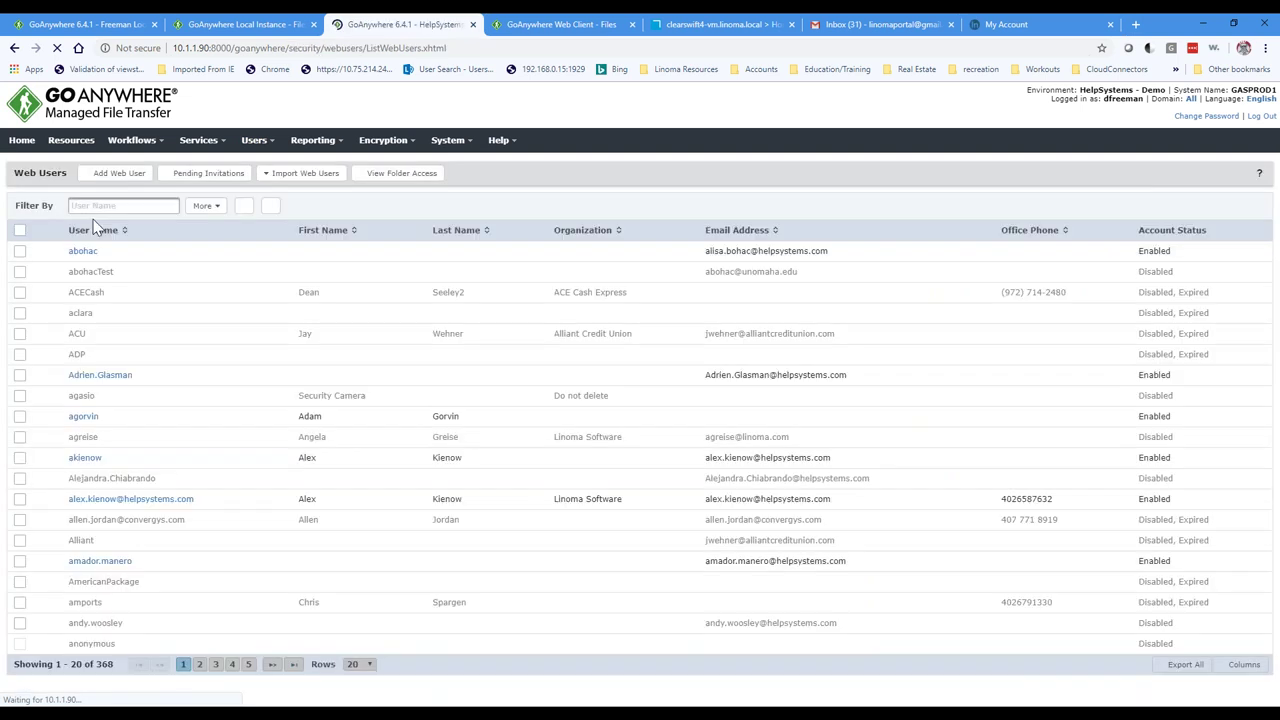
{"action": "left_click", "coordinate": [97, 206]}
{"action": "type", "text": "dfre"}
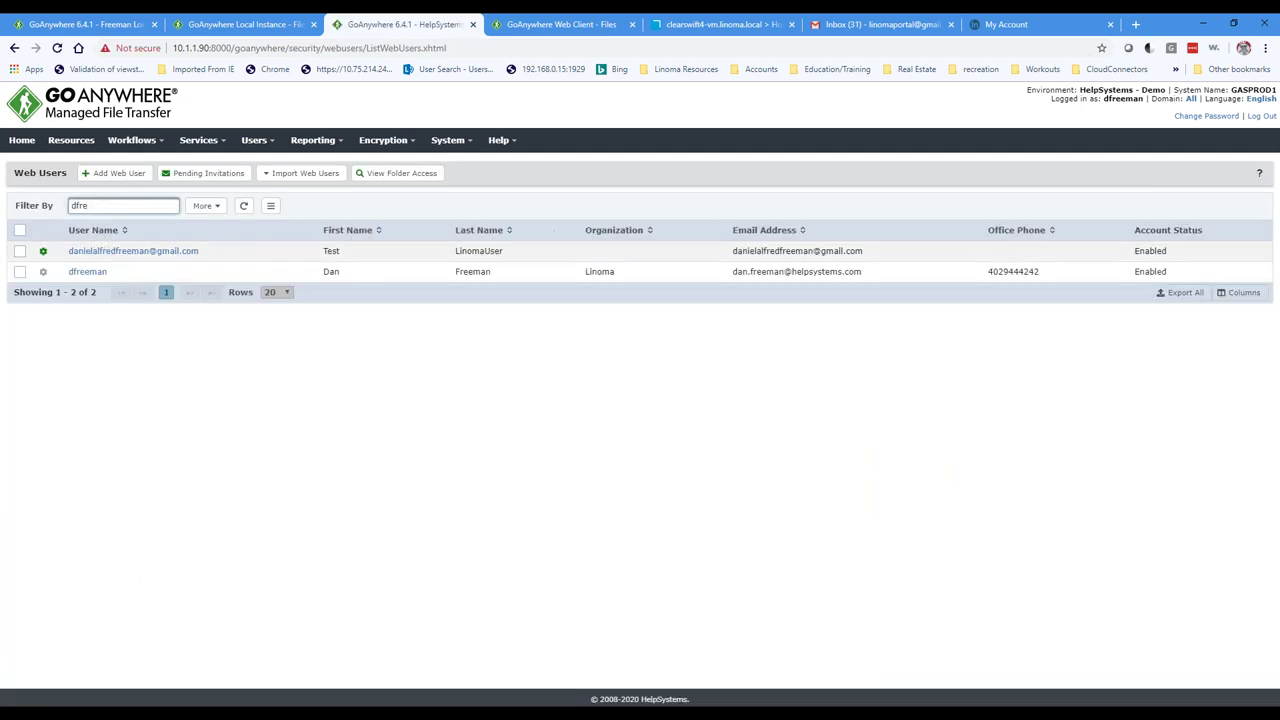
{"action": "left_click", "coordinate": [88, 273]}
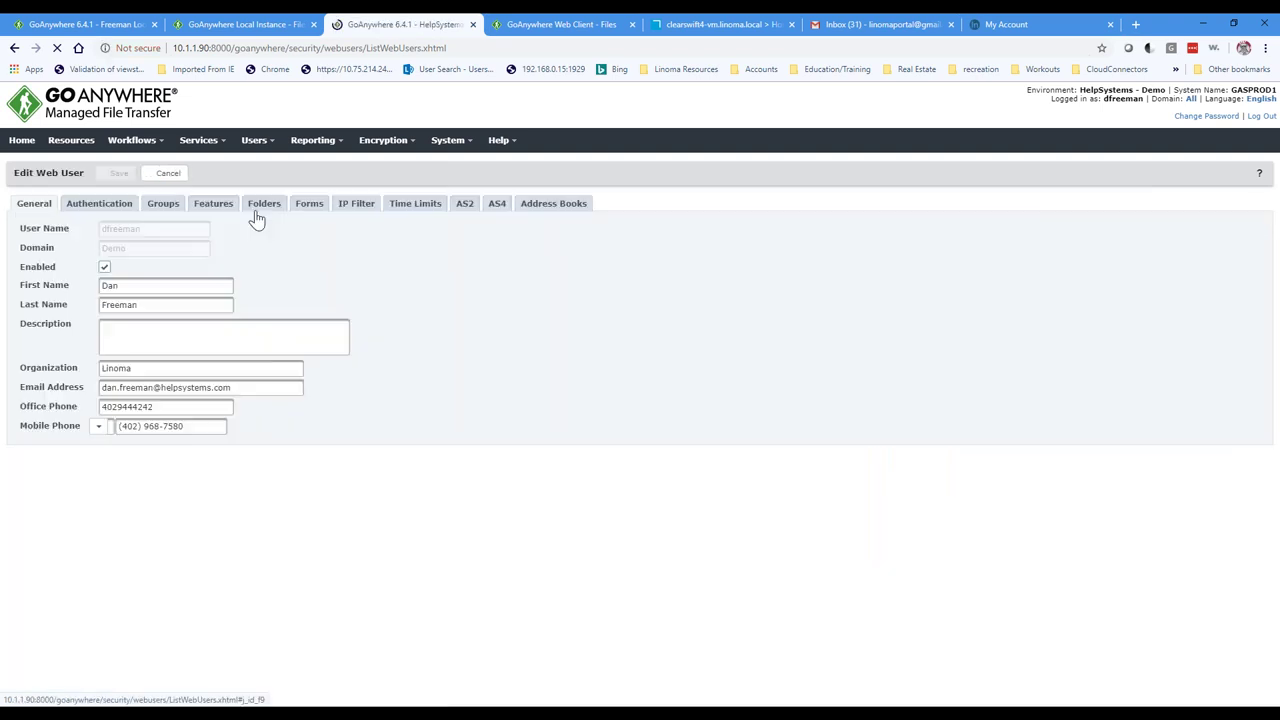
{"action": "left_click", "coordinate": [263, 206]}
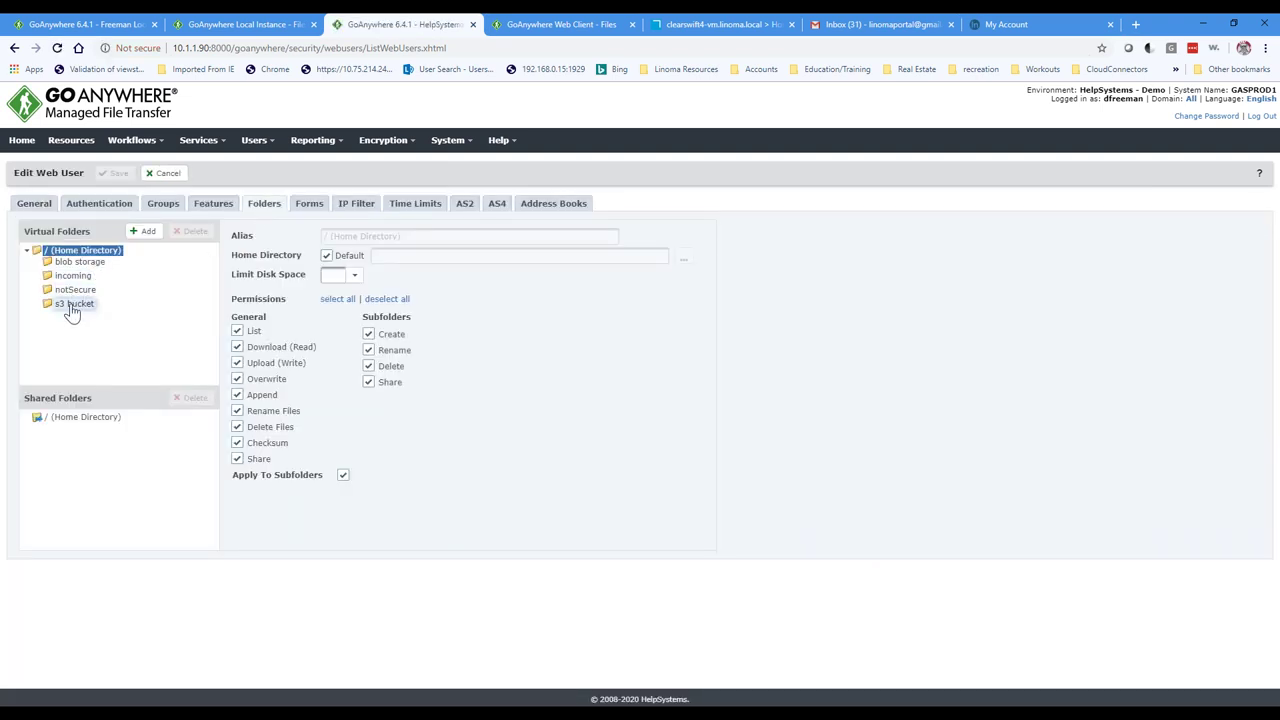
Step: Compare with the Web Client list, then review the blob storage Azure path and incoming folder path
{"action": "left_click", "coordinate": [555, 26]}
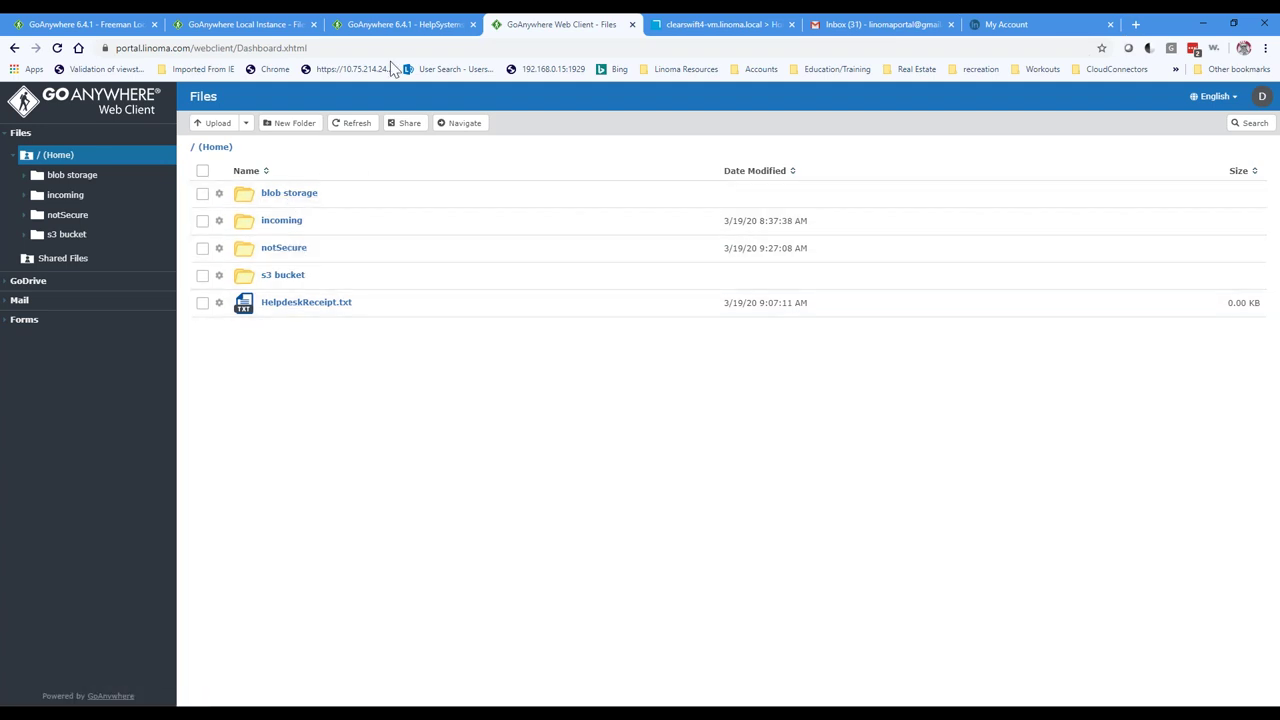
{"action": "left_click", "coordinate": [405, 28]}
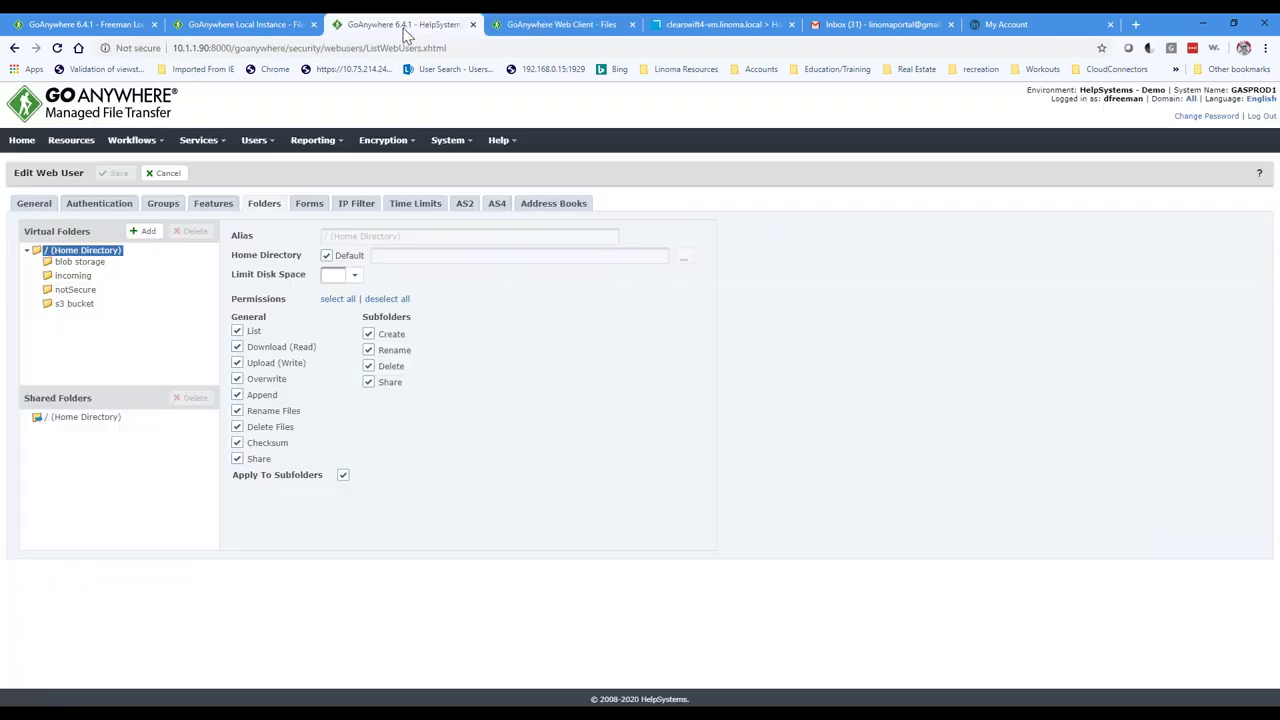
{"action": "left_click", "coordinate": [79, 262]}
{"action": "left_click_drag", "start_coordinate": [518, 256], "coordinate": [375, 257]}
{"action": "left_click", "coordinate": [72, 276]}
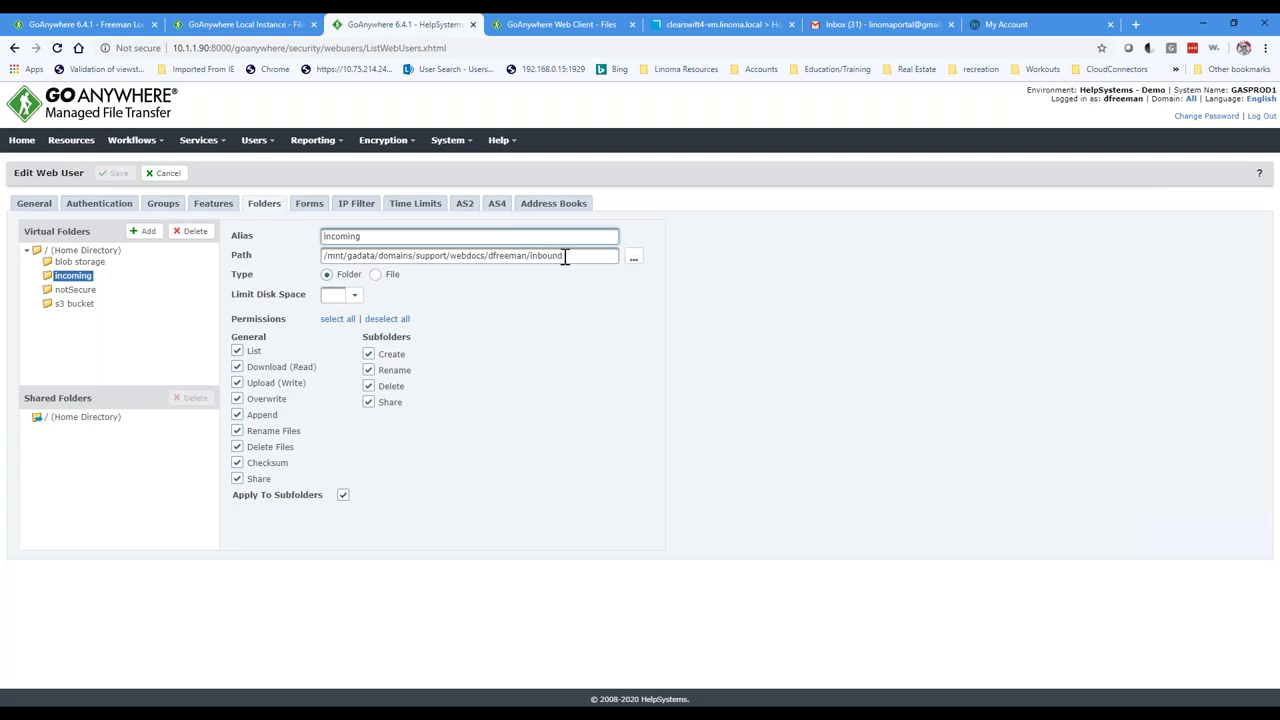
{"action": "left_click_drag", "start_coordinate": [565, 257], "coordinate": [421, 257]}
Step: Check the notSecure and s3 bucket folder paths, then return to the Web Client file list
{"action": "left_click", "coordinate": [75, 289]}
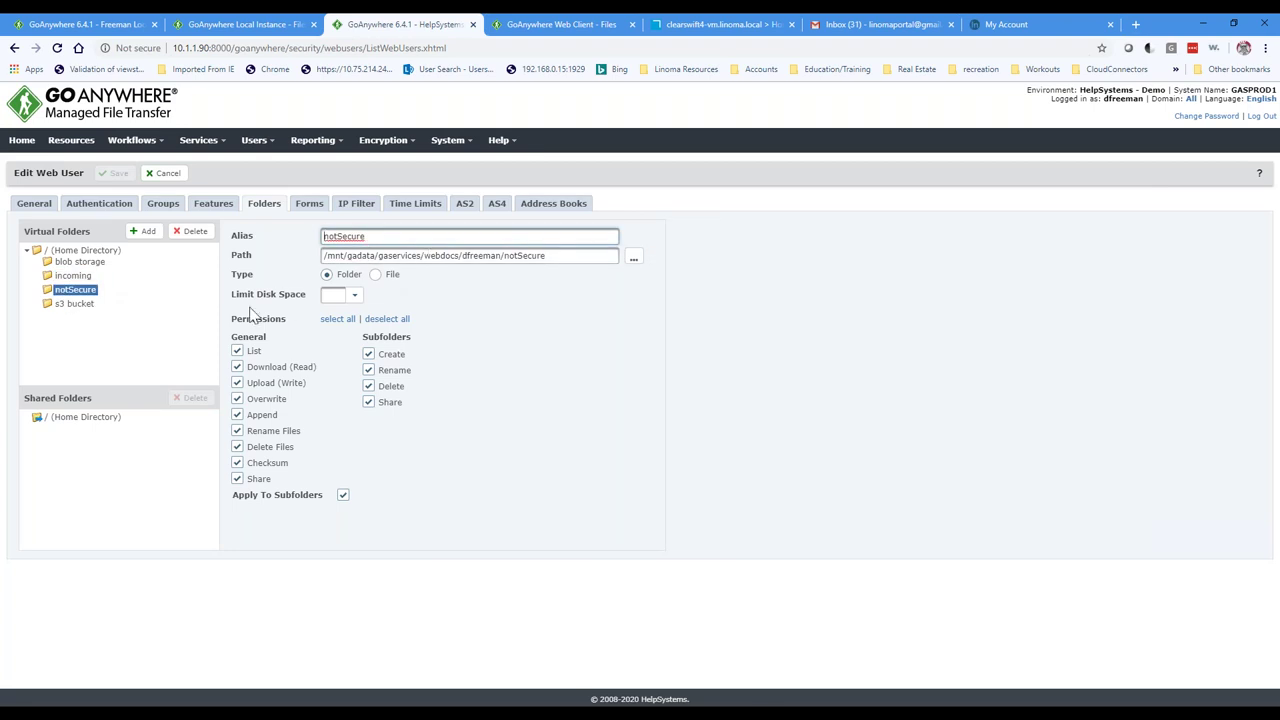
{"action": "left_click", "coordinate": [72, 304]}
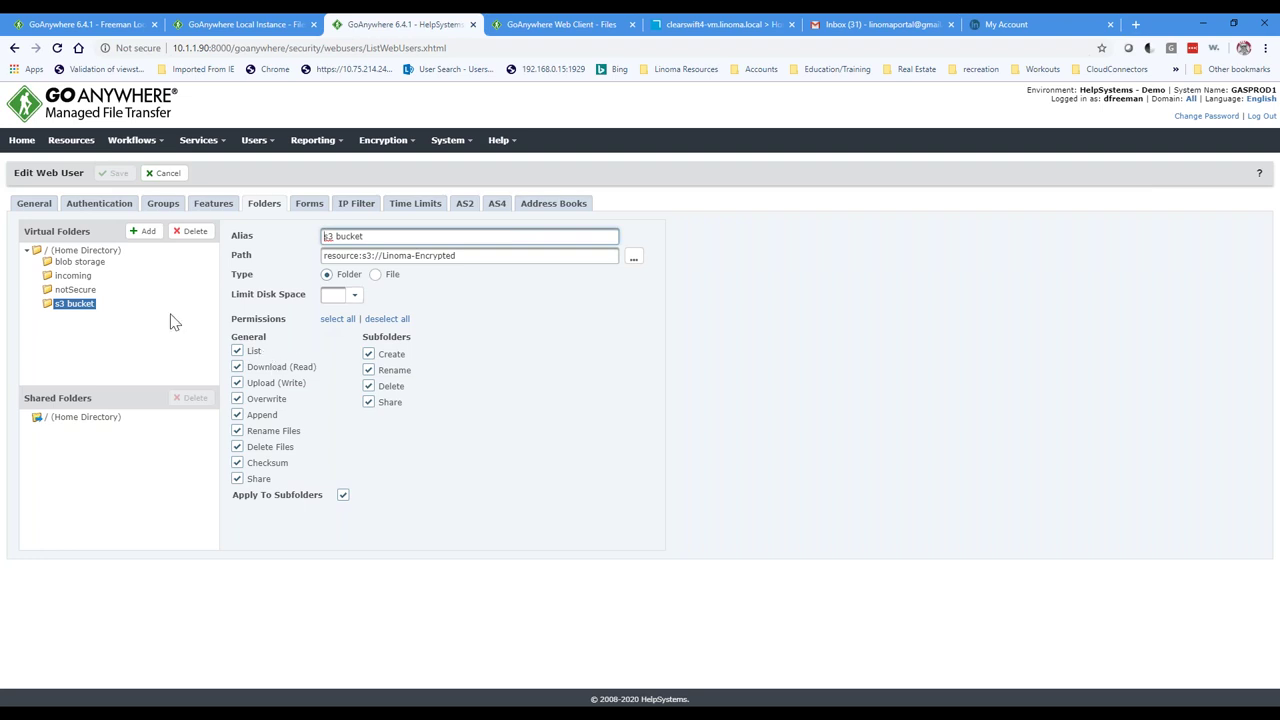
{"action": "left_click_drag", "start_coordinate": [458, 256], "coordinate": [266, 258]}
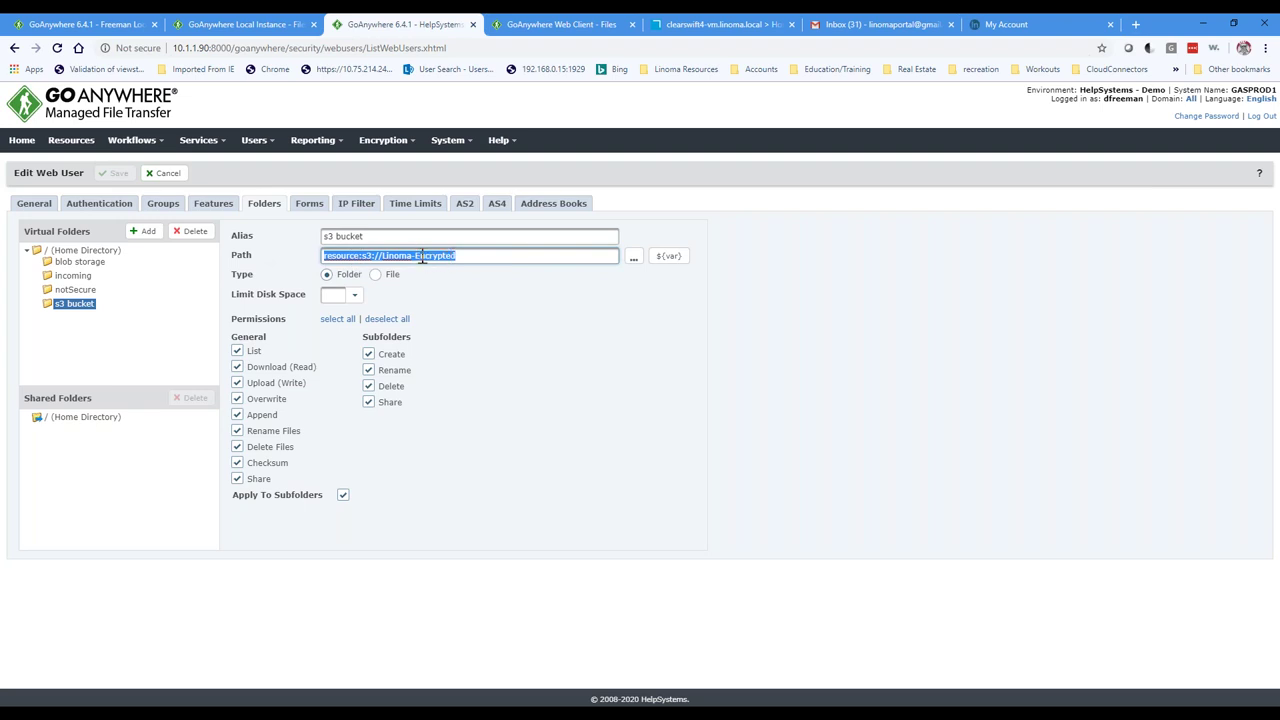
{"action": "left_click", "coordinate": [533, 30]}
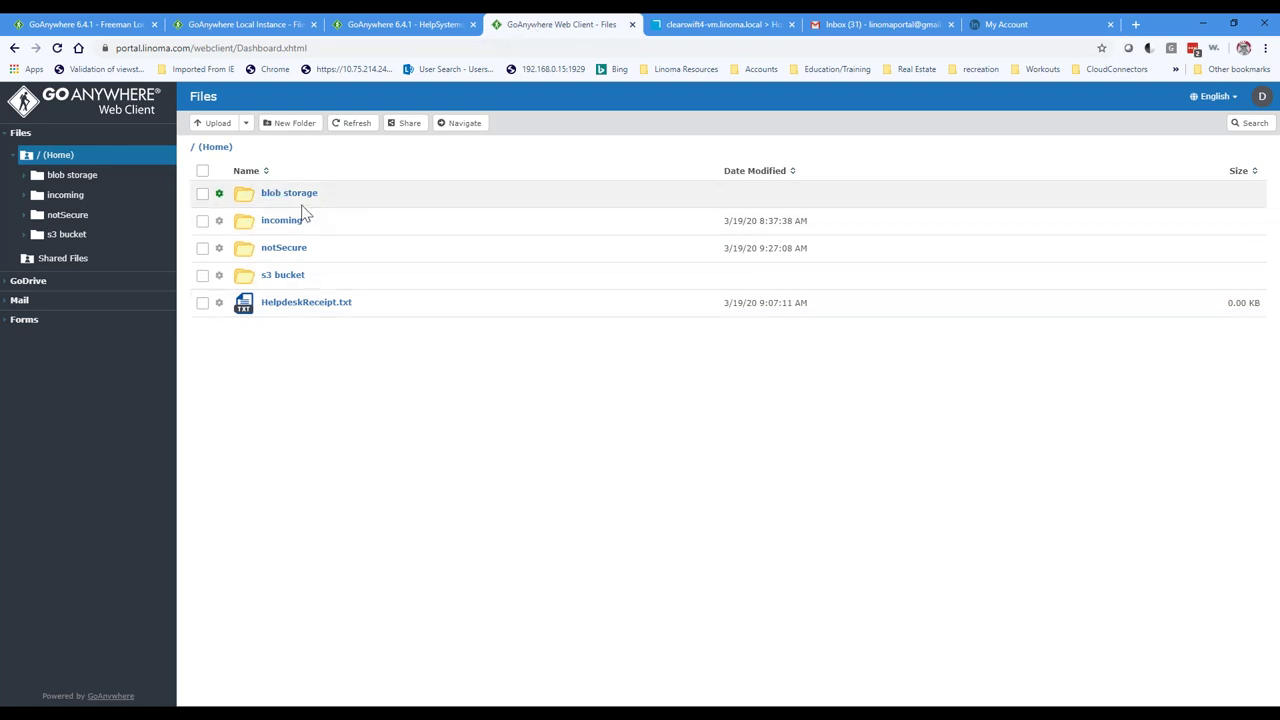
Step: Drag AS2_flow_diagram.pdf from the as2 folder window into the Web Client Home file list
{"action": "mouse_move", "coordinate": [366, 703]}
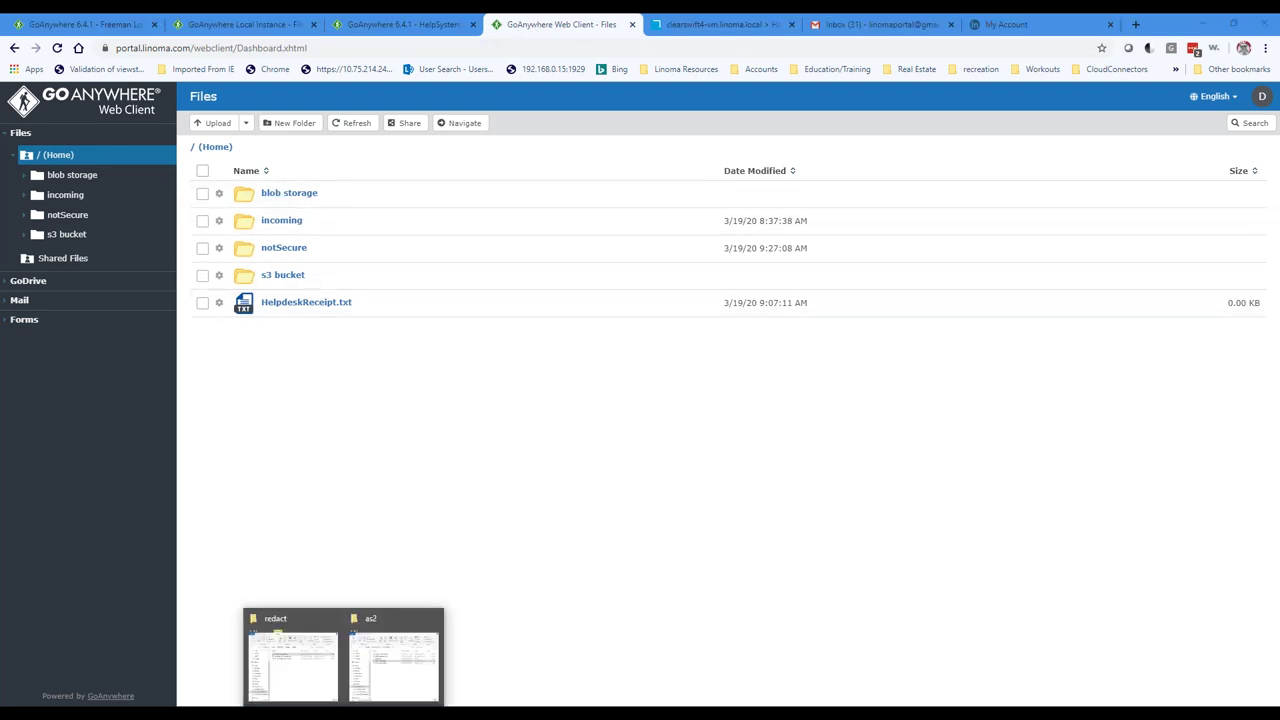
{"action": "left_click", "coordinate": [386, 623]}
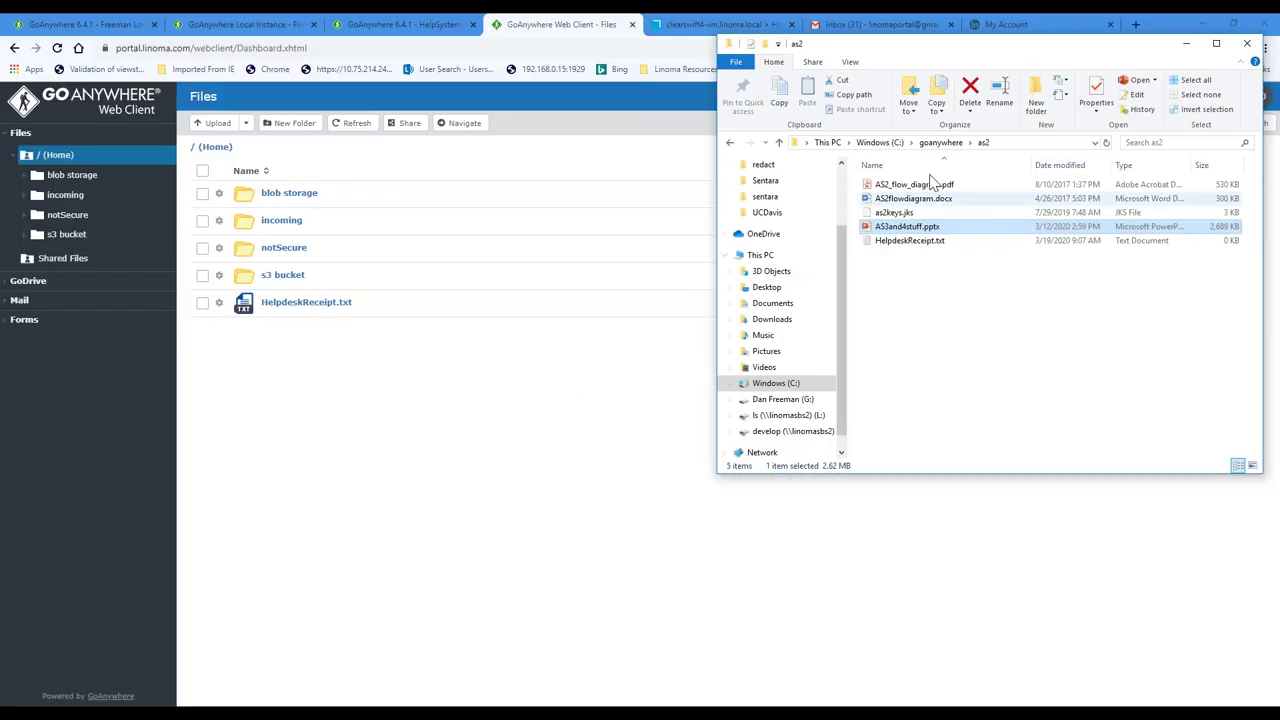
{"action": "left_click_drag", "start_coordinate": [1010, 57], "coordinate": [1084, 104]}
{"action": "left_click_drag", "start_coordinate": [985, 231], "coordinate": [398, 546]}
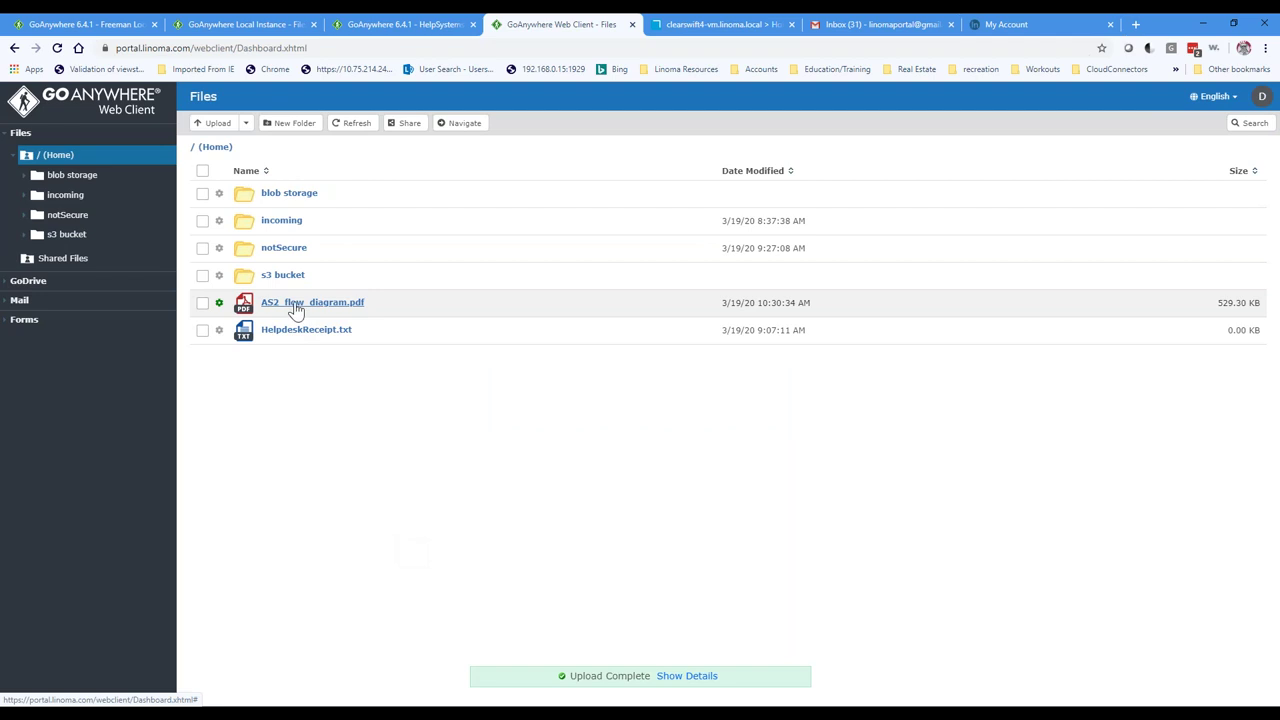
{"action": "left_click", "coordinate": [219, 303]}
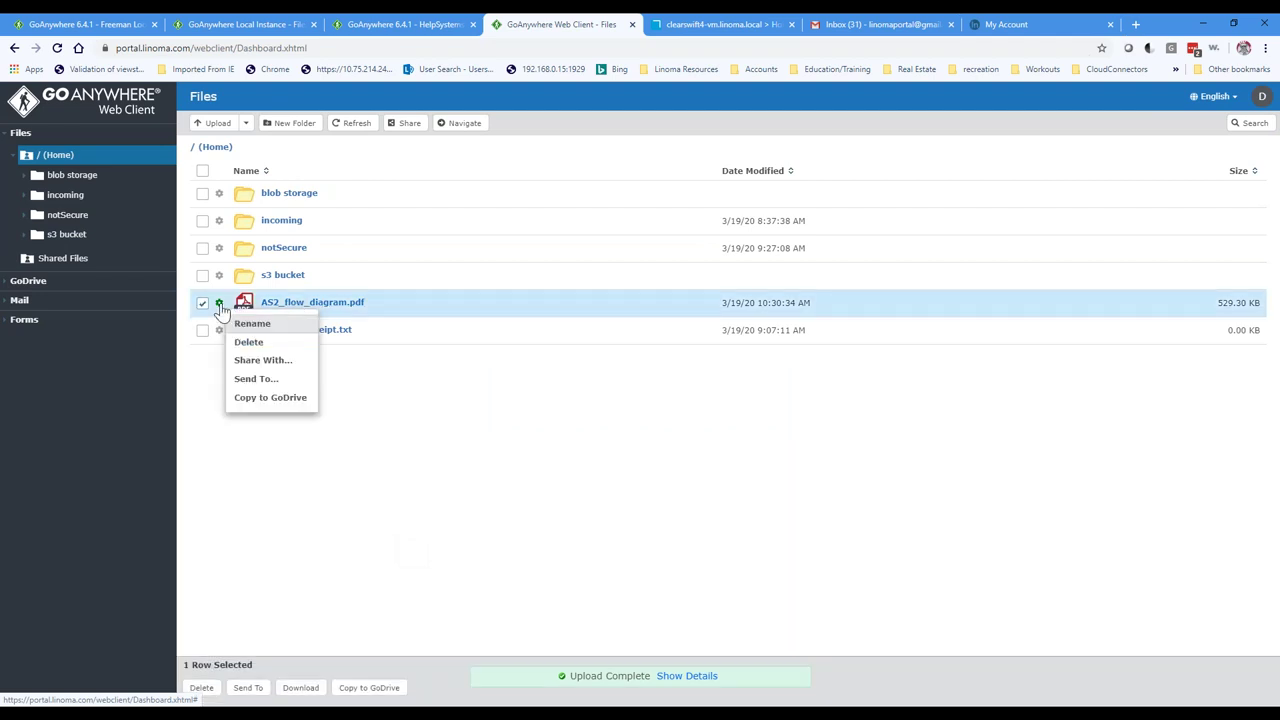
{"action": "left_click", "coordinate": [262, 360]}
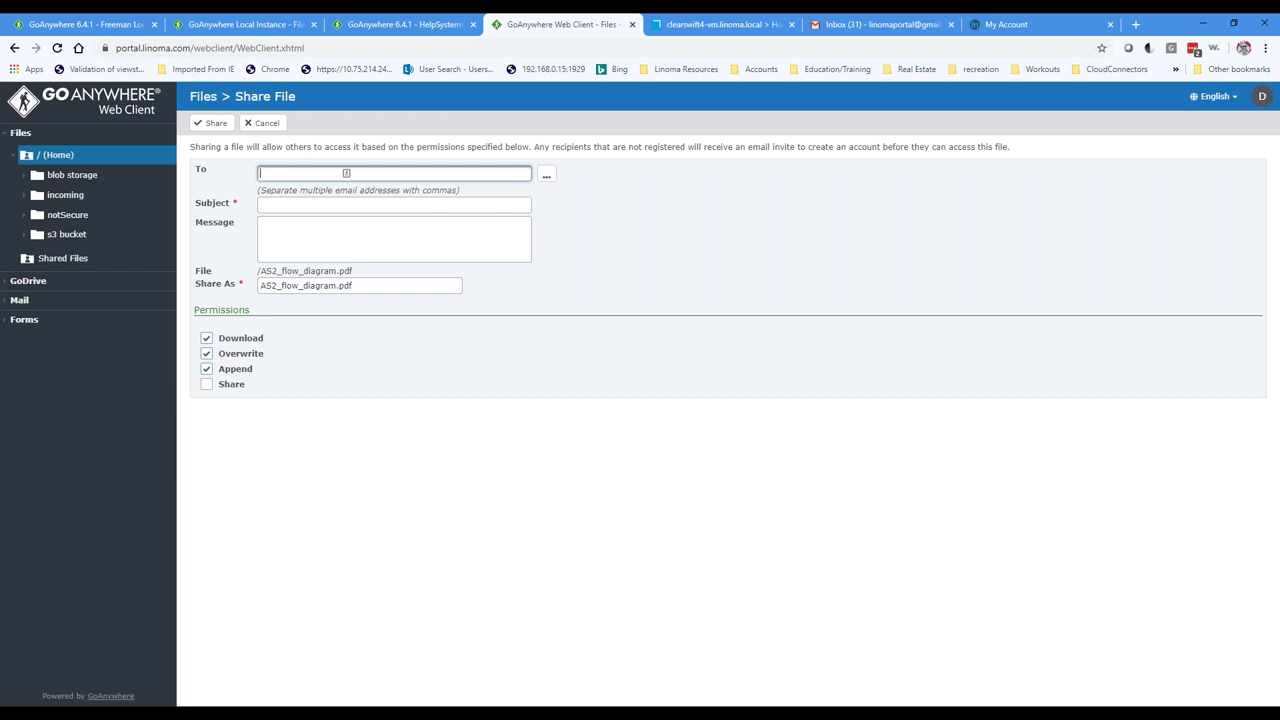
{"action": "left_click_drag", "start_coordinate": [620, 147], "coordinate": [822, 148]}
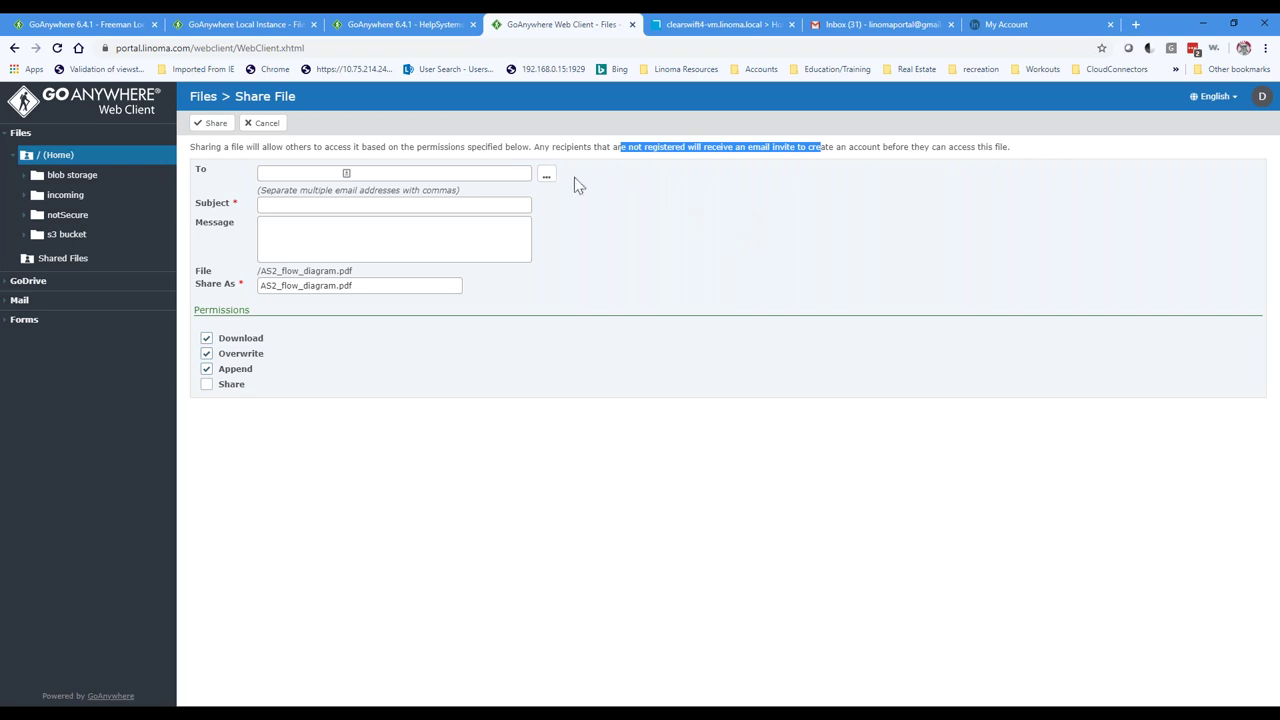
{"action": "left_click", "coordinate": [262, 123]}
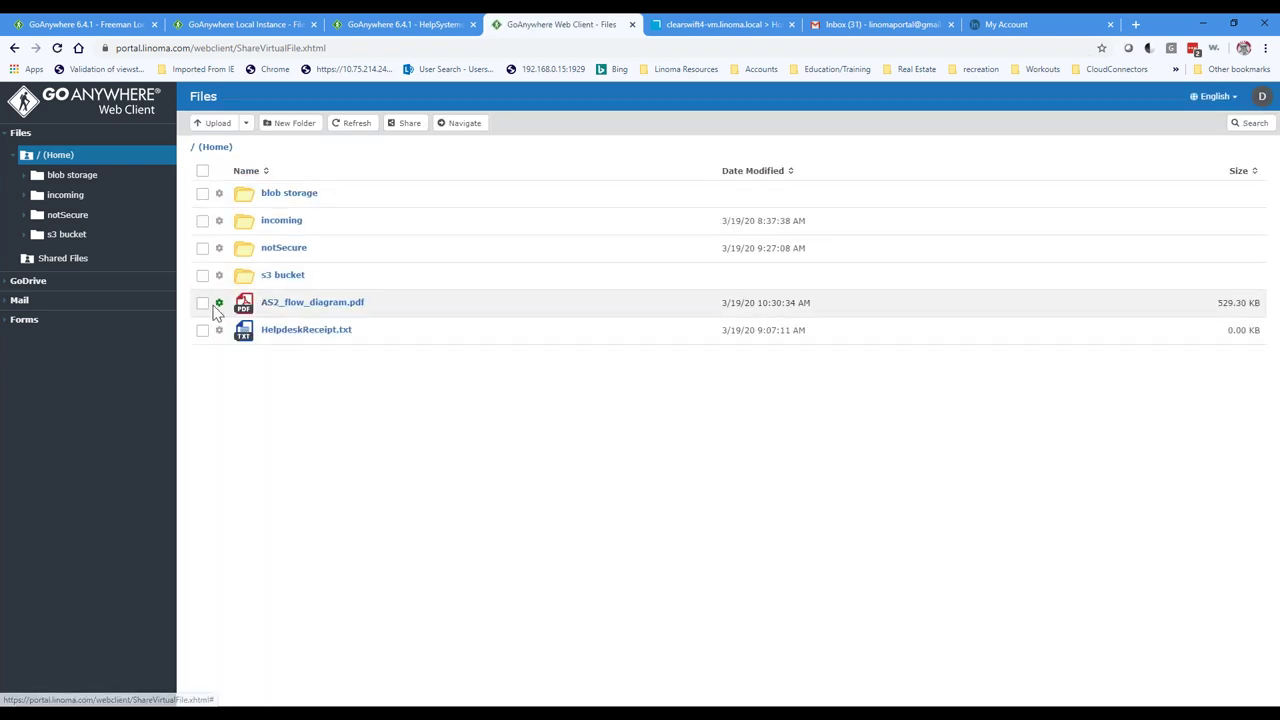
{"action": "left_click", "coordinate": [219, 303]}
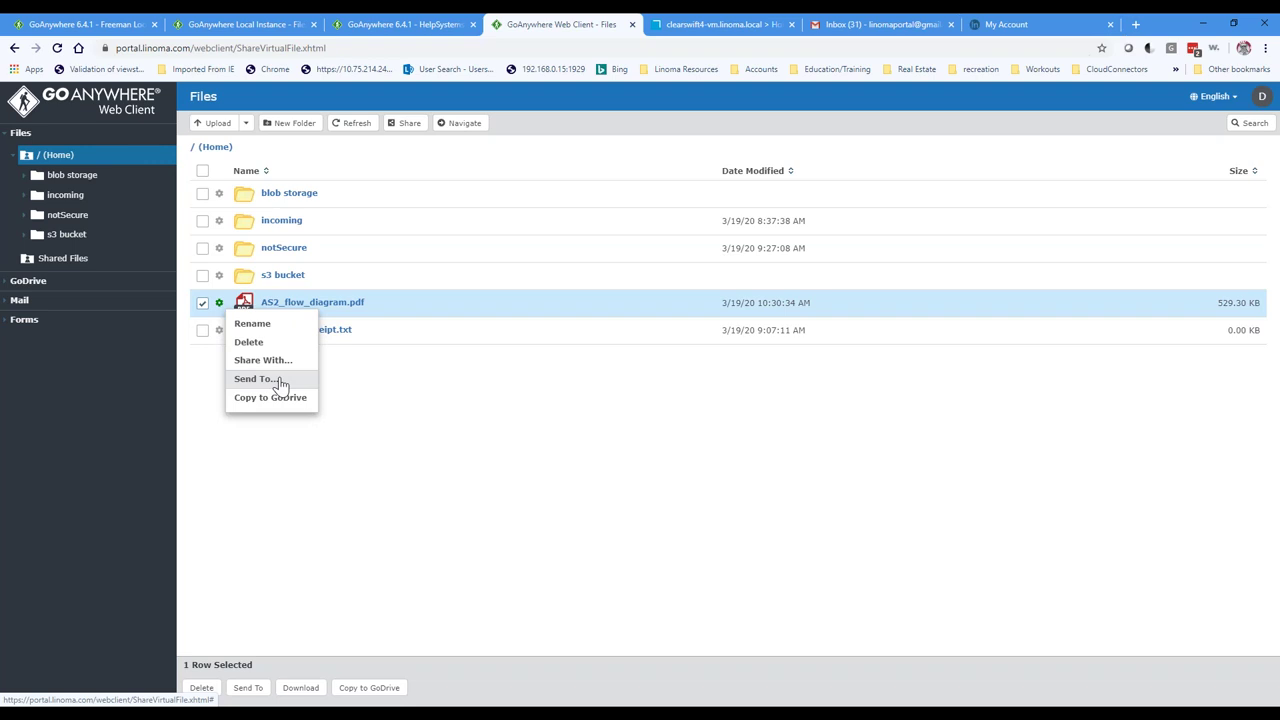
{"action": "left_click", "coordinate": [368, 392]}
{"action": "left_click", "coordinate": [203, 306]}
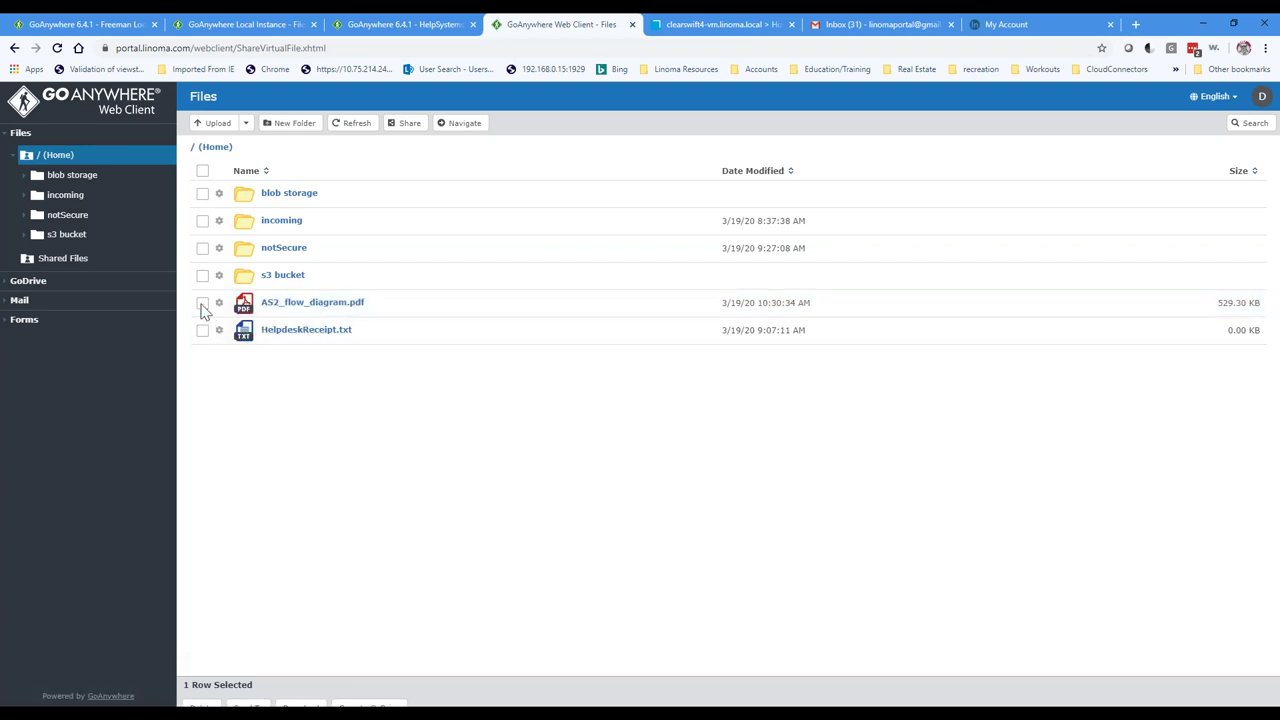
Step: Copy the incoming folder into GoDrive's (Home) with Copy Files, then open the notSecure folder
{"action": "left_click", "coordinate": [220, 226]}
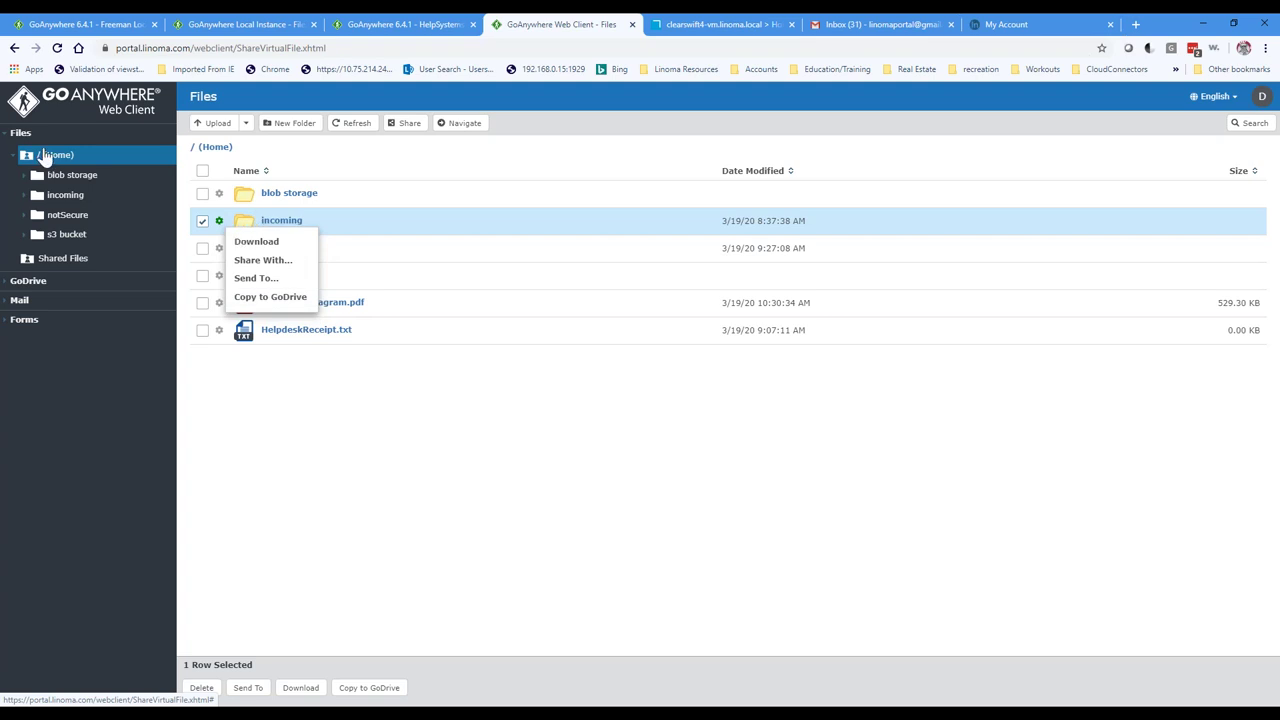
{"action": "left_click", "coordinate": [274, 300]}
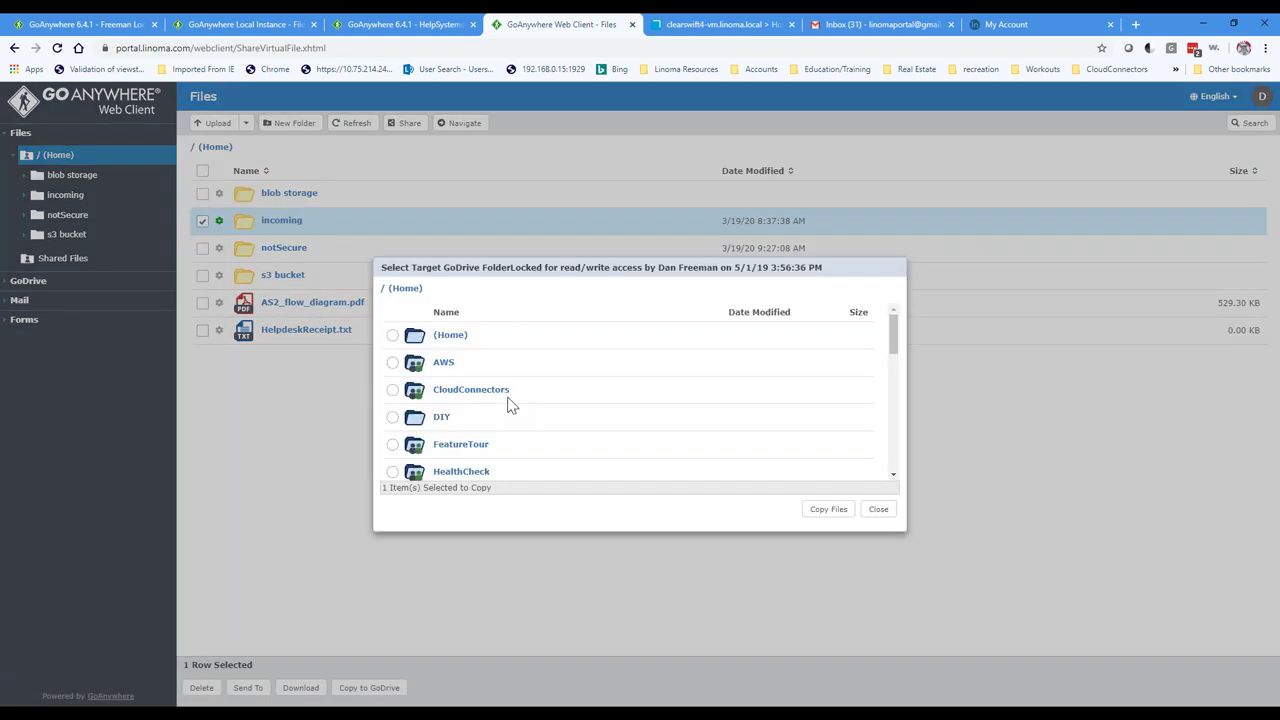
{"action": "left_click", "coordinate": [828, 509]}
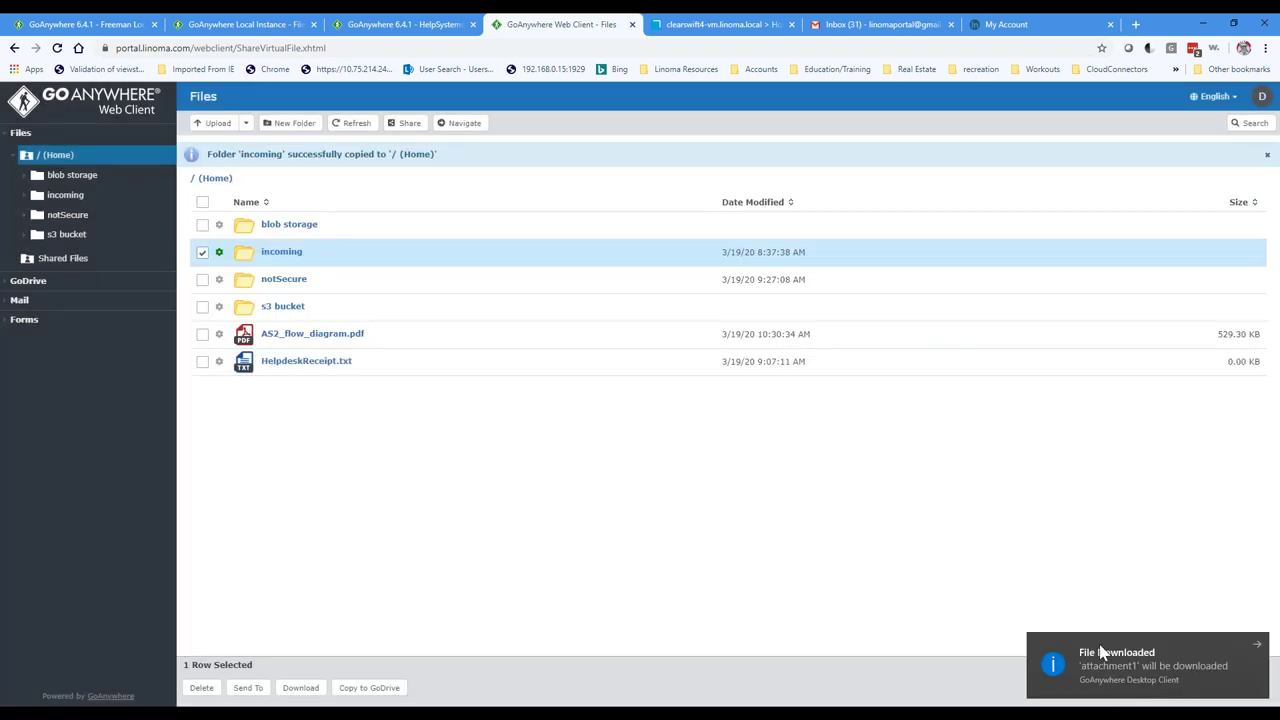
{"action": "left_click", "coordinate": [202, 252]}
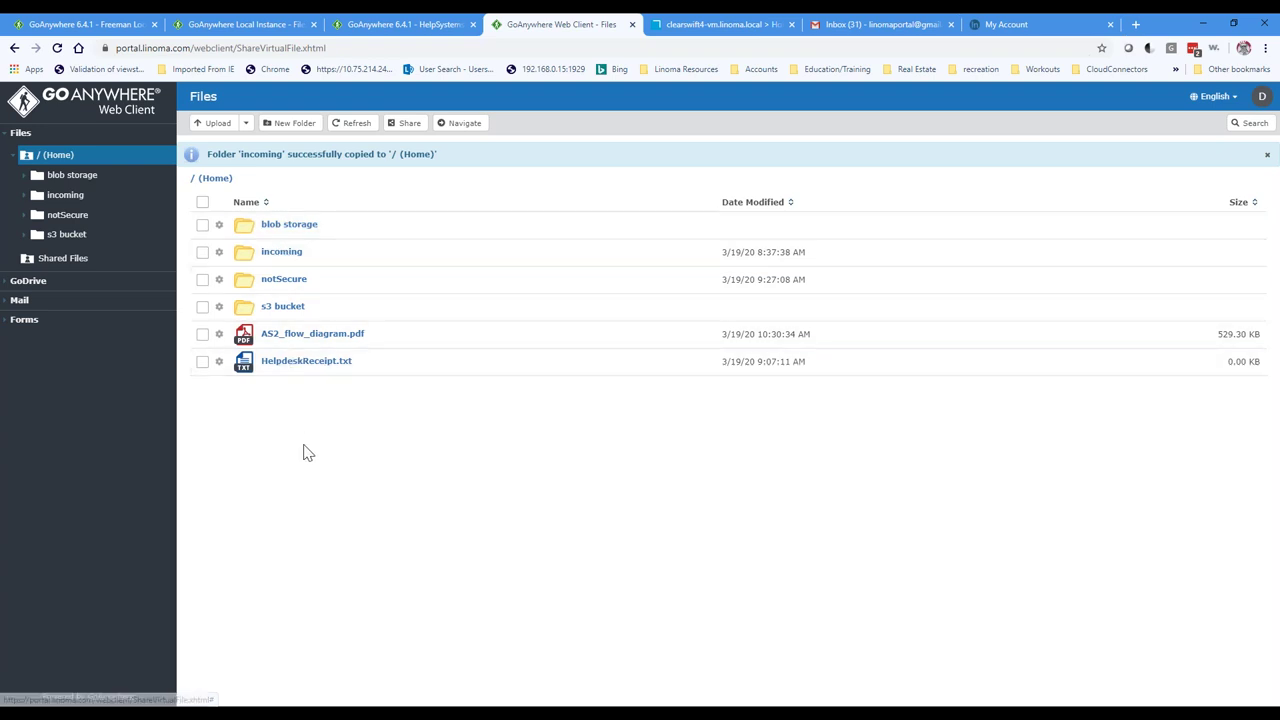
{"action": "left_click", "coordinate": [284, 285]}
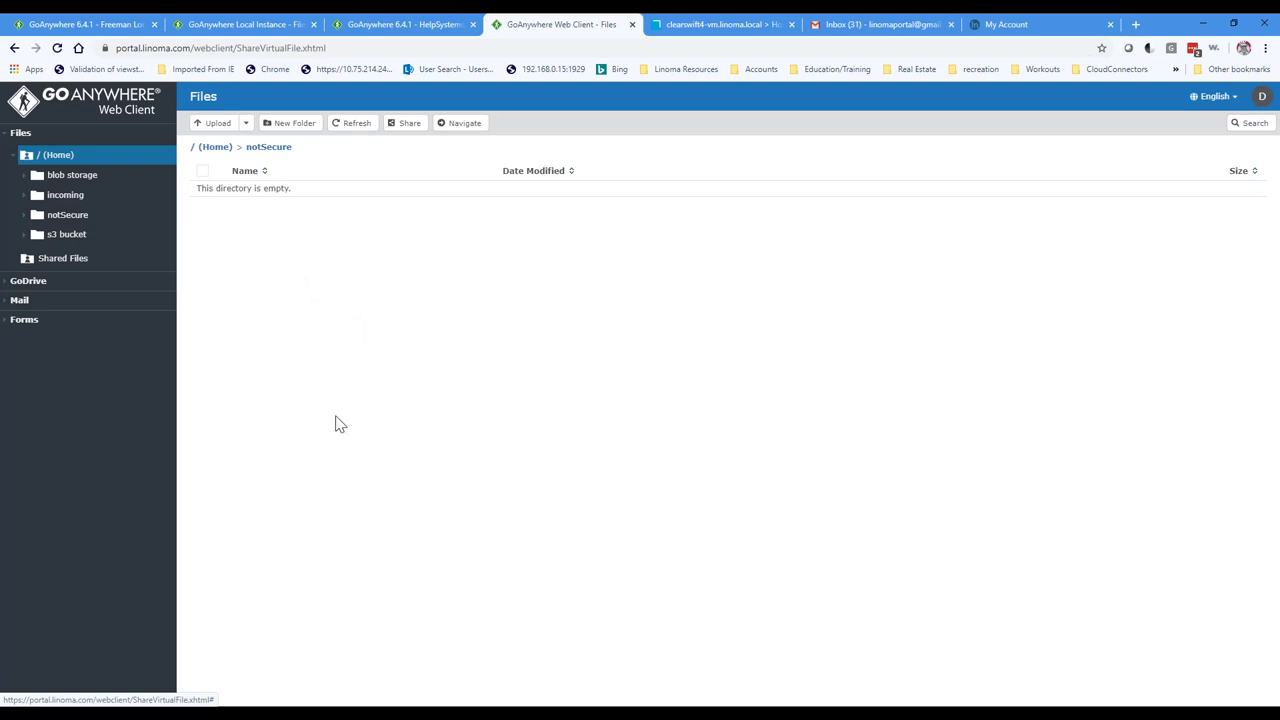
Step: Preview Social Security Info.jpg from the redact folder, then drag it into notSecure to upload
{"action": "mouse_move", "coordinate": [343, 702]}
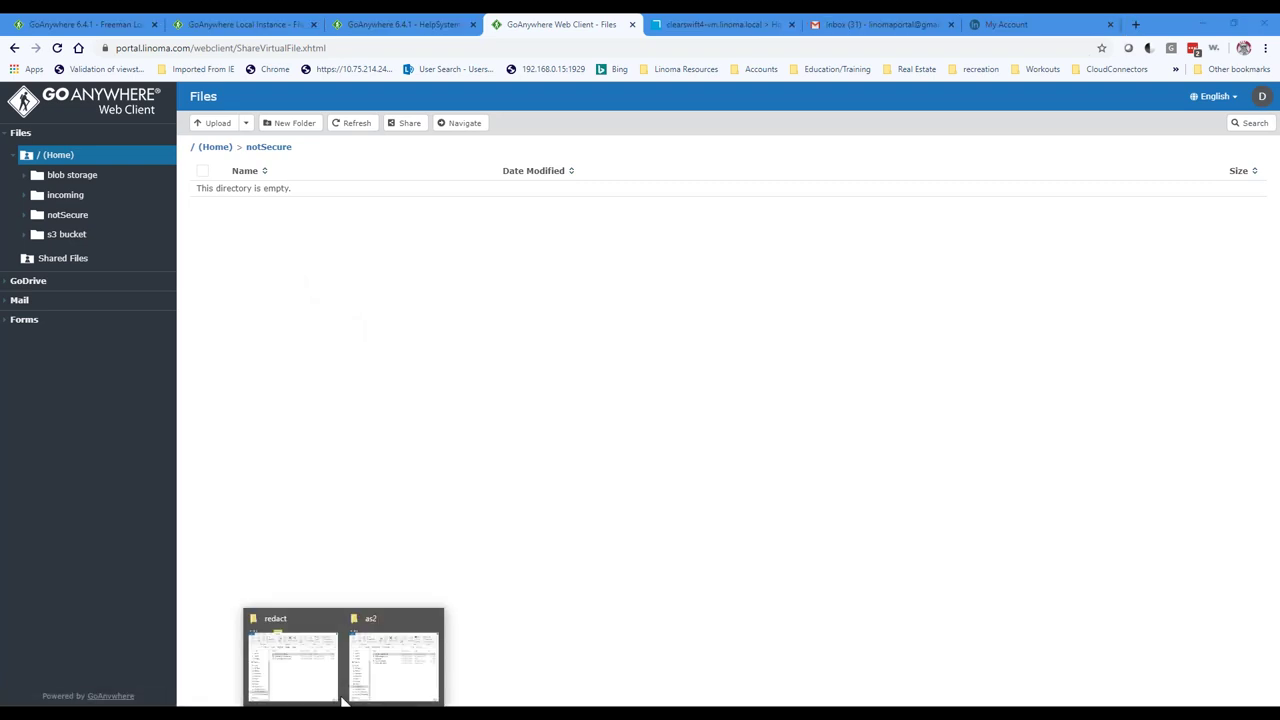
{"action": "left_click", "coordinate": [300, 640]}
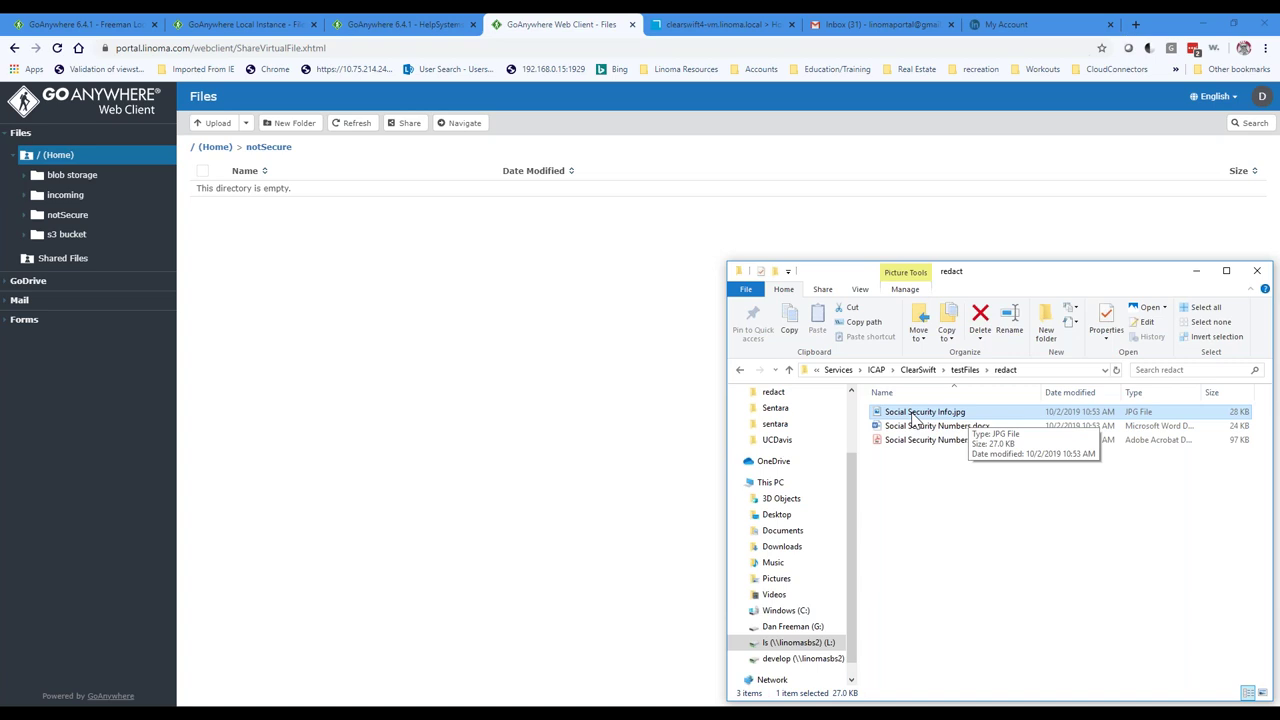
{"action": "double_click", "coordinate": [916, 420]}
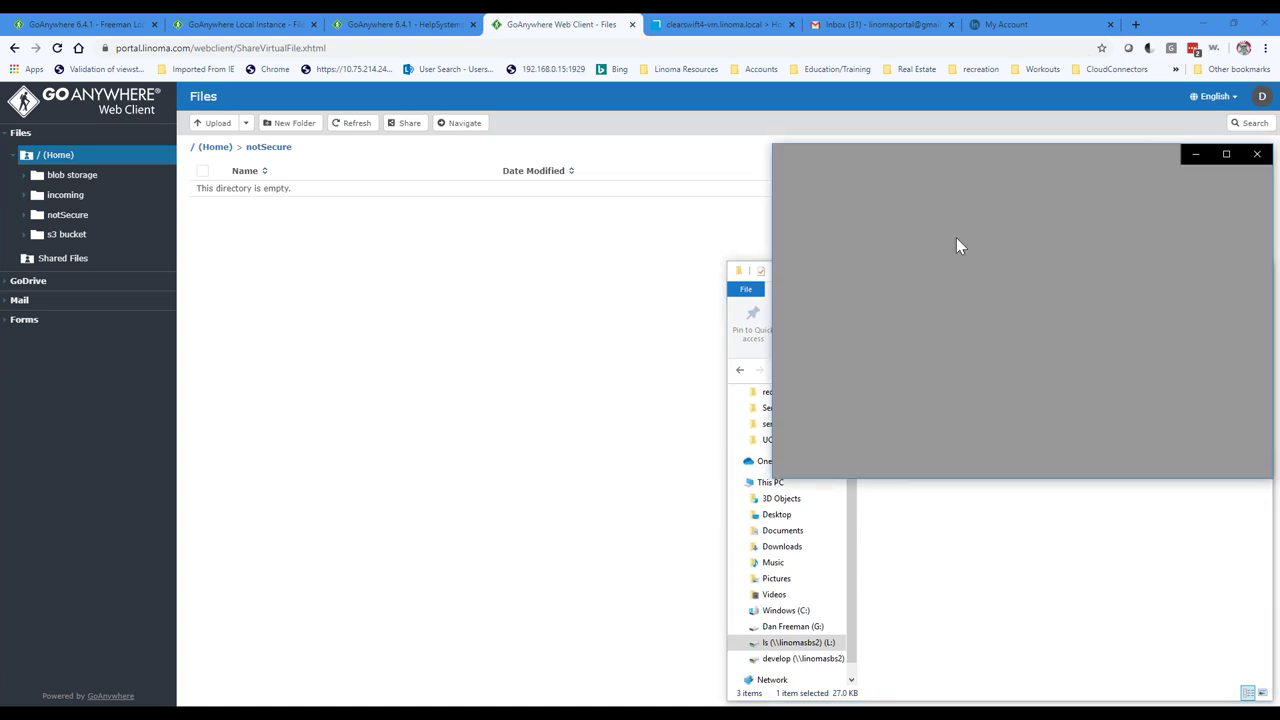
{"action": "left_click_drag", "start_coordinate": [1044, 162], "coordinate": [663, 251]}
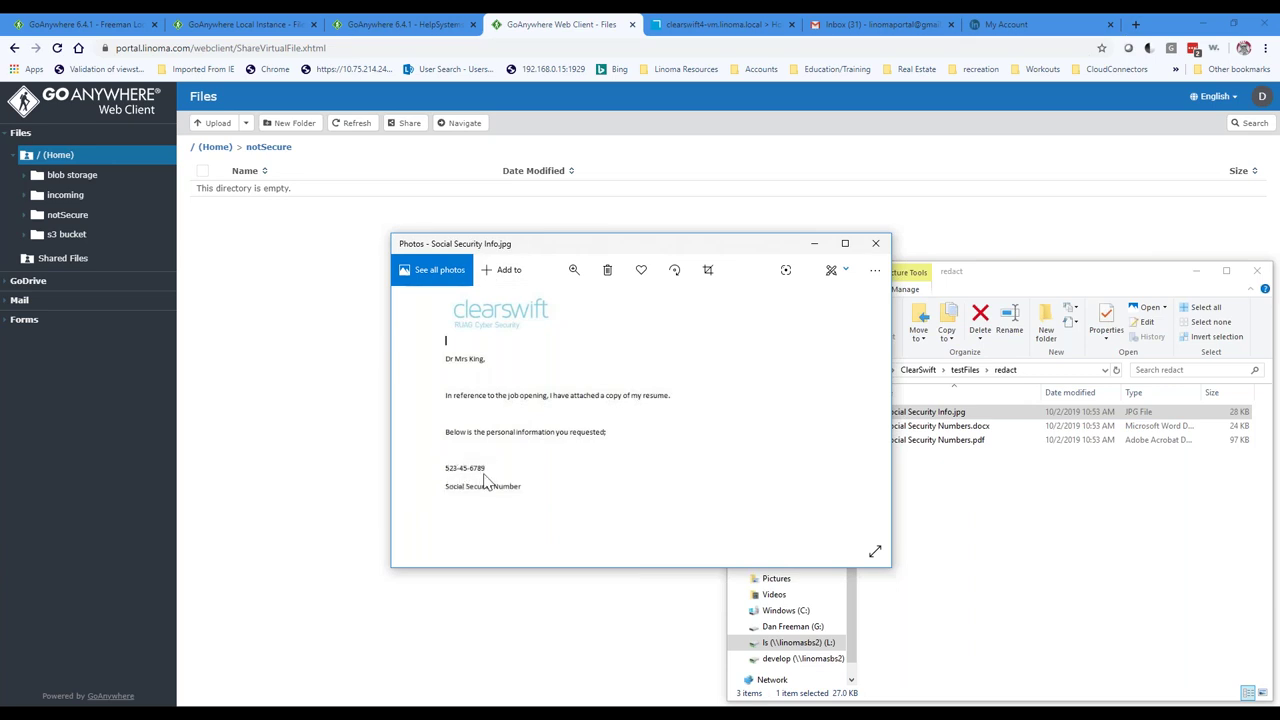
{"action": "left_click", "coordinate": [875, 243]}
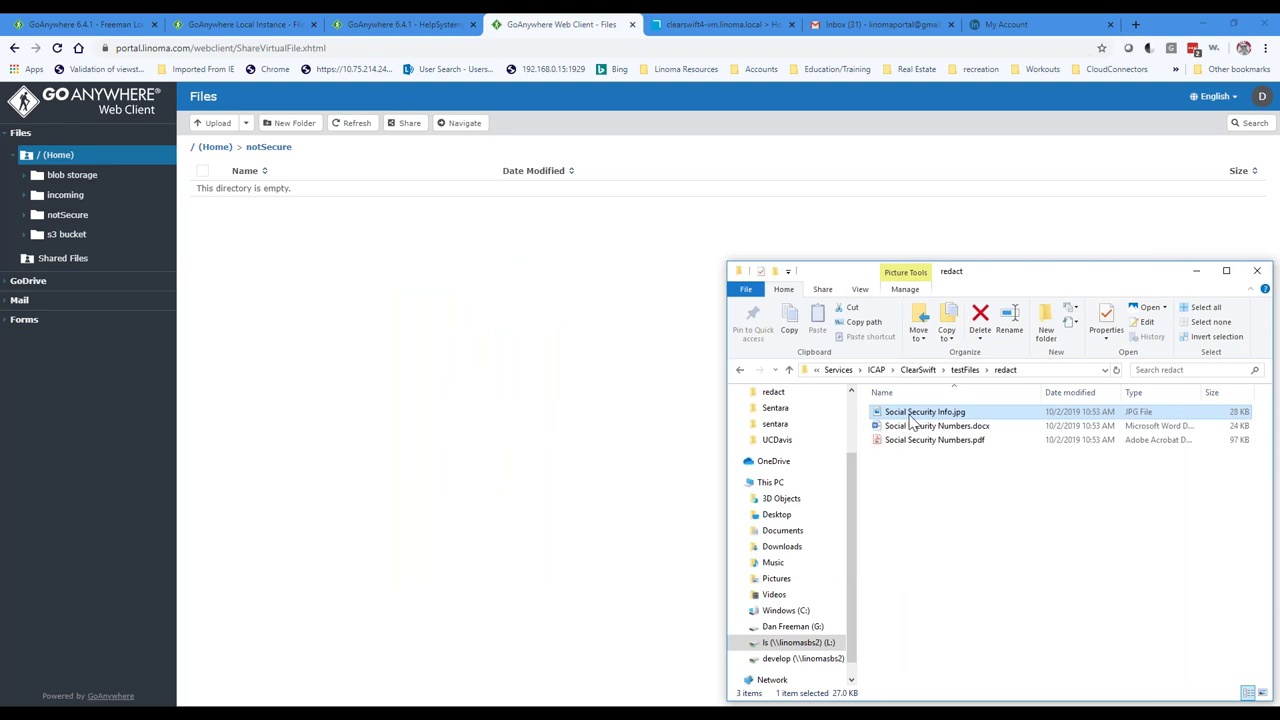
{"action": "left_click_drag", "start_coordinate": [912, 422], "coordinate": [369, 300]}
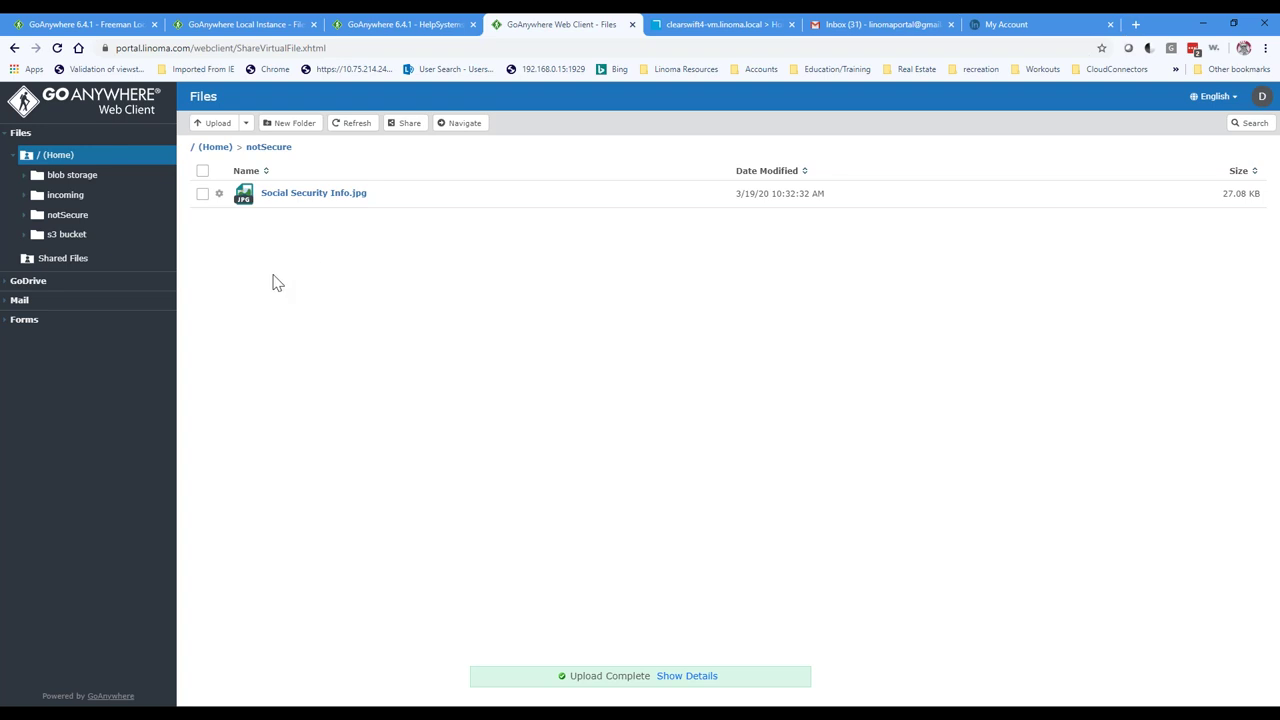
Step: Download Social Security Info.jpg, open it from the download bar, then close the image viewer
{"action": "left_click", "coordinate": [305, 194]}
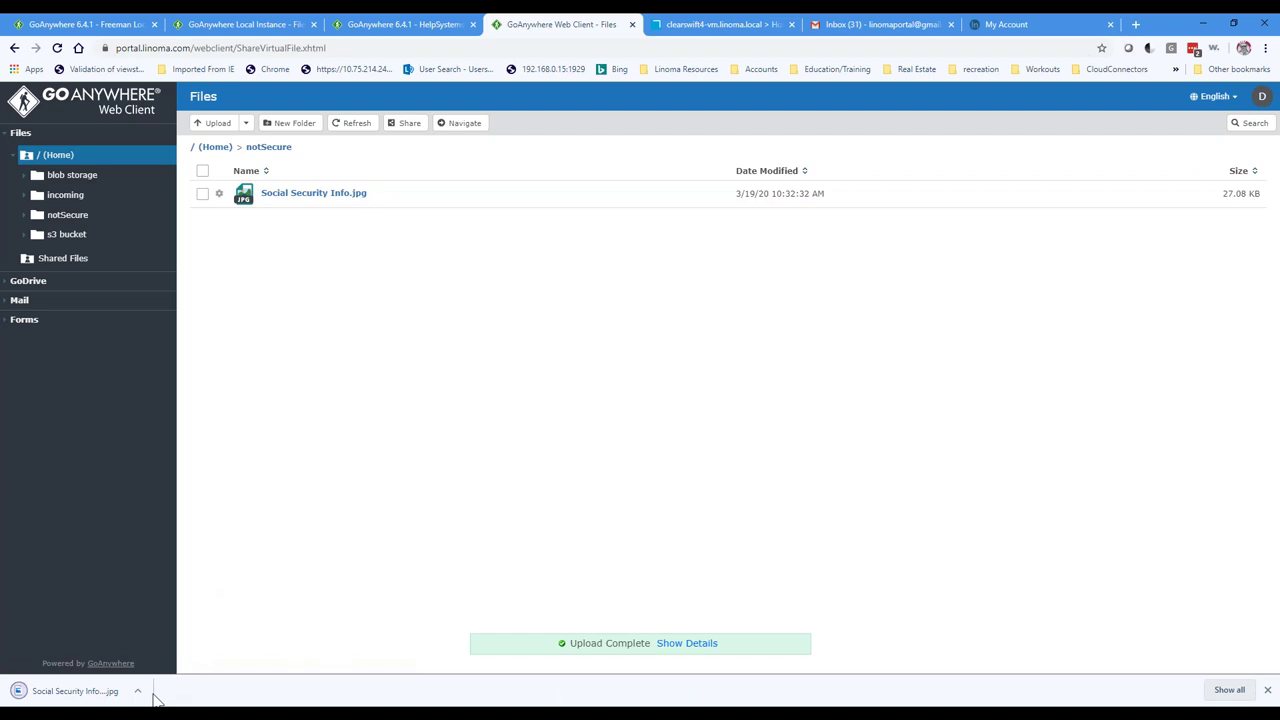
{"action": "left_click", "coordinate": [138, 691]}
{"action": "left_click", "coordinate": [160, 606]}
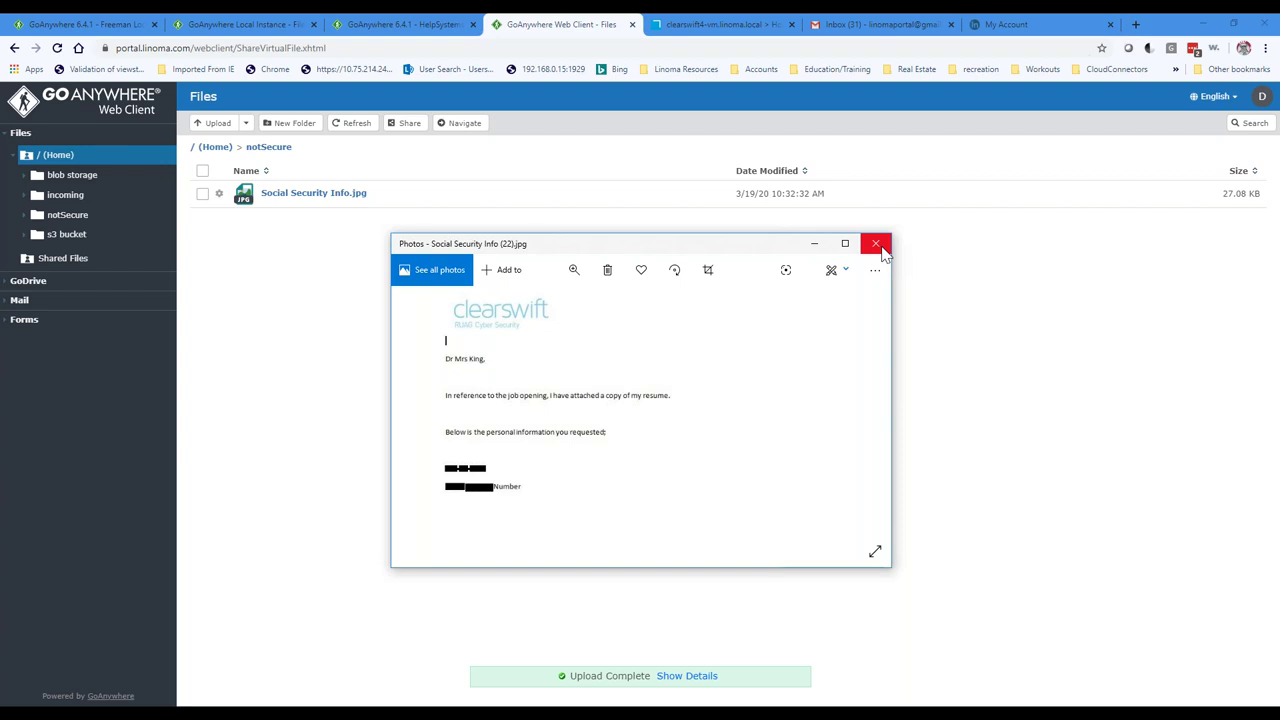
{"action": "left_click", "coordinate": [877, 245]}
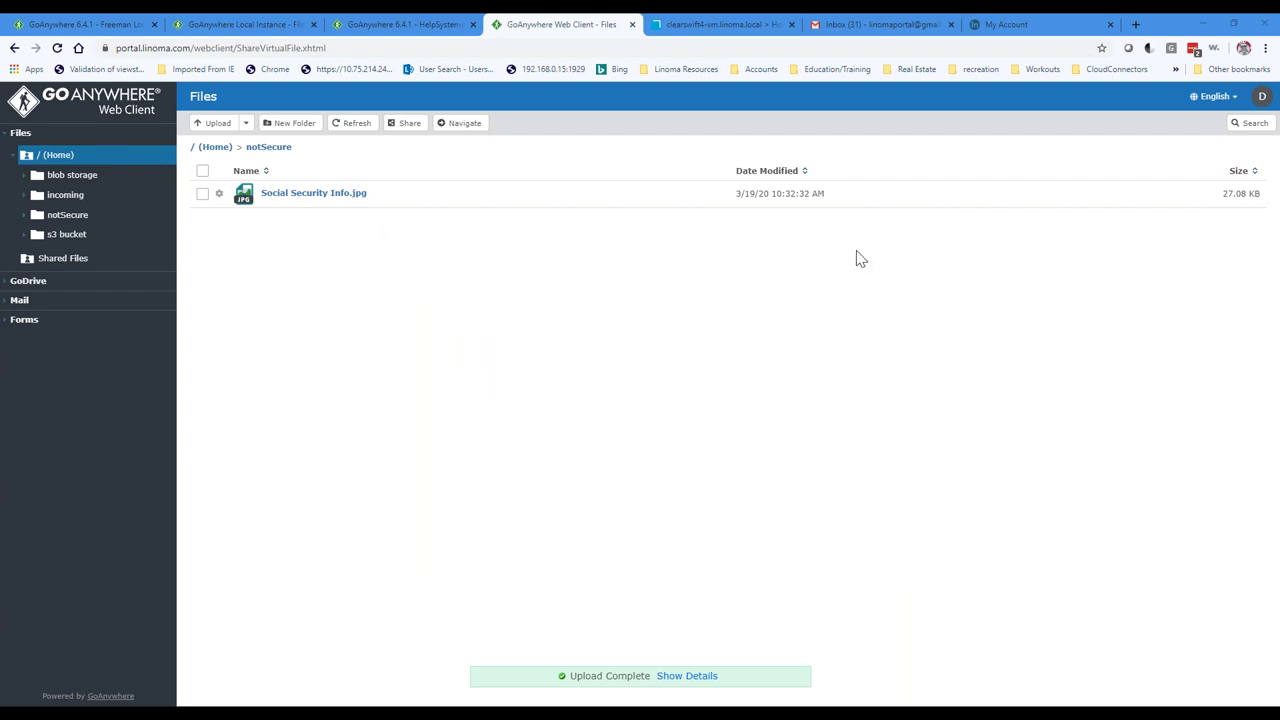
Step: Open the GoDrive (Home) folder and look at its Share and Comments dialogs without changes
{"action": "left_click", "coordinate": [20, 285]}
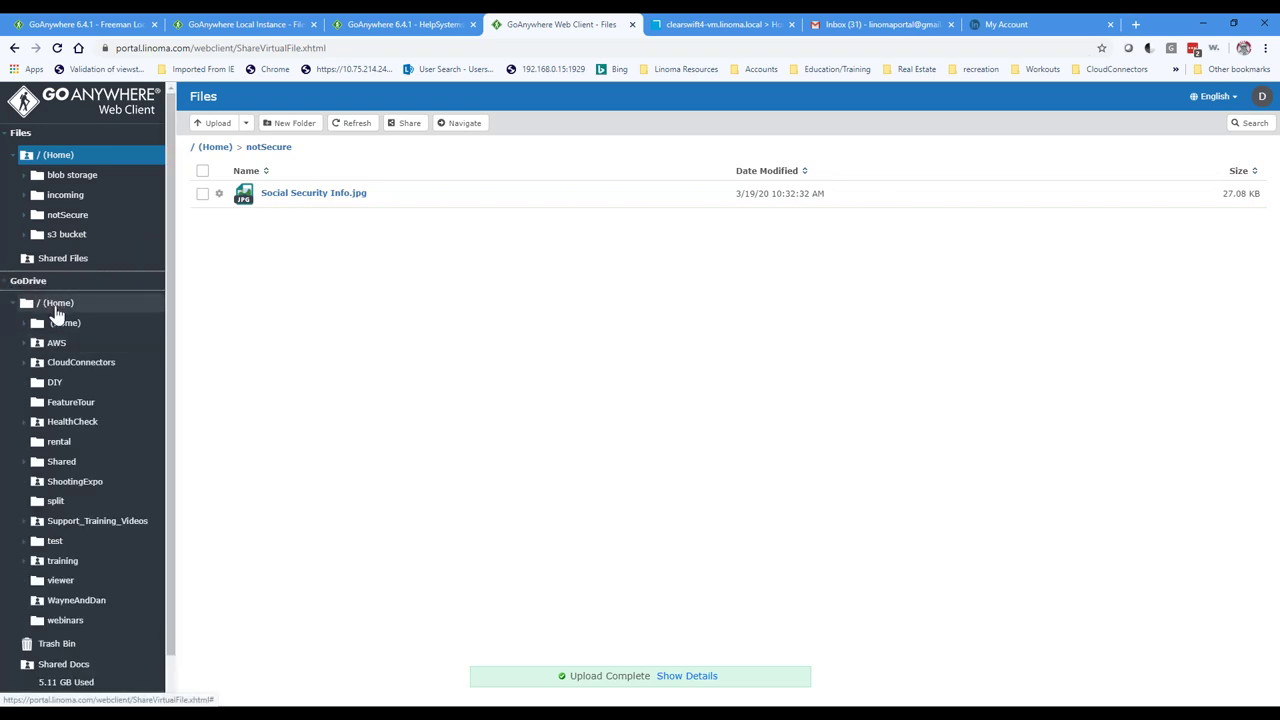
{"action": "left_click", "coordinate": [55, 306]}
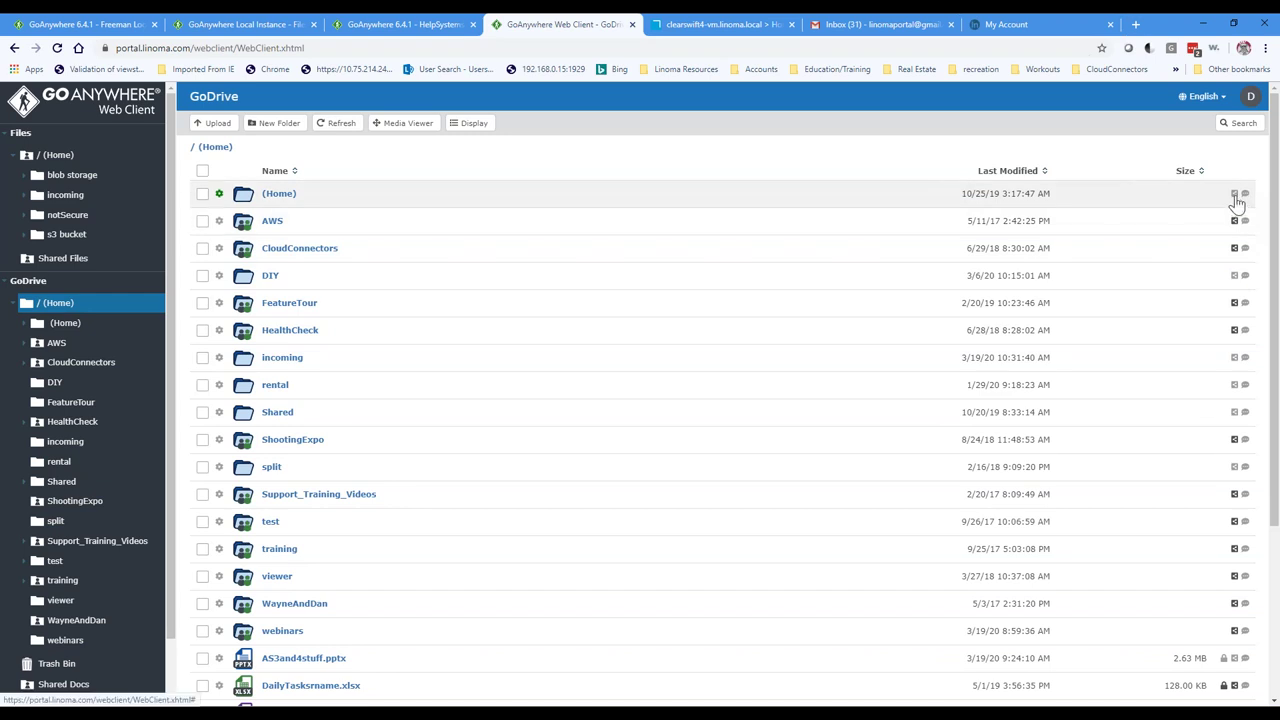
{"action": "left_click", "coordinate": [1235, 198]}
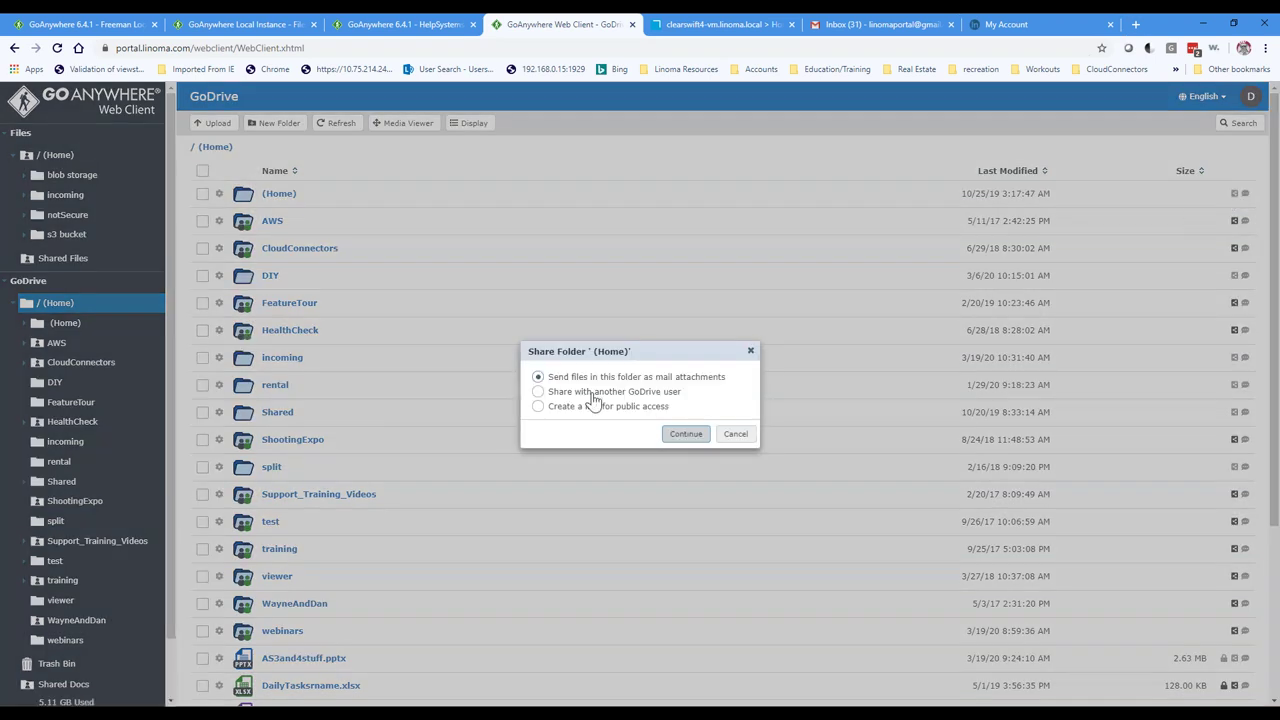
{"action": "left_click", "coordinate": [736, 440]}
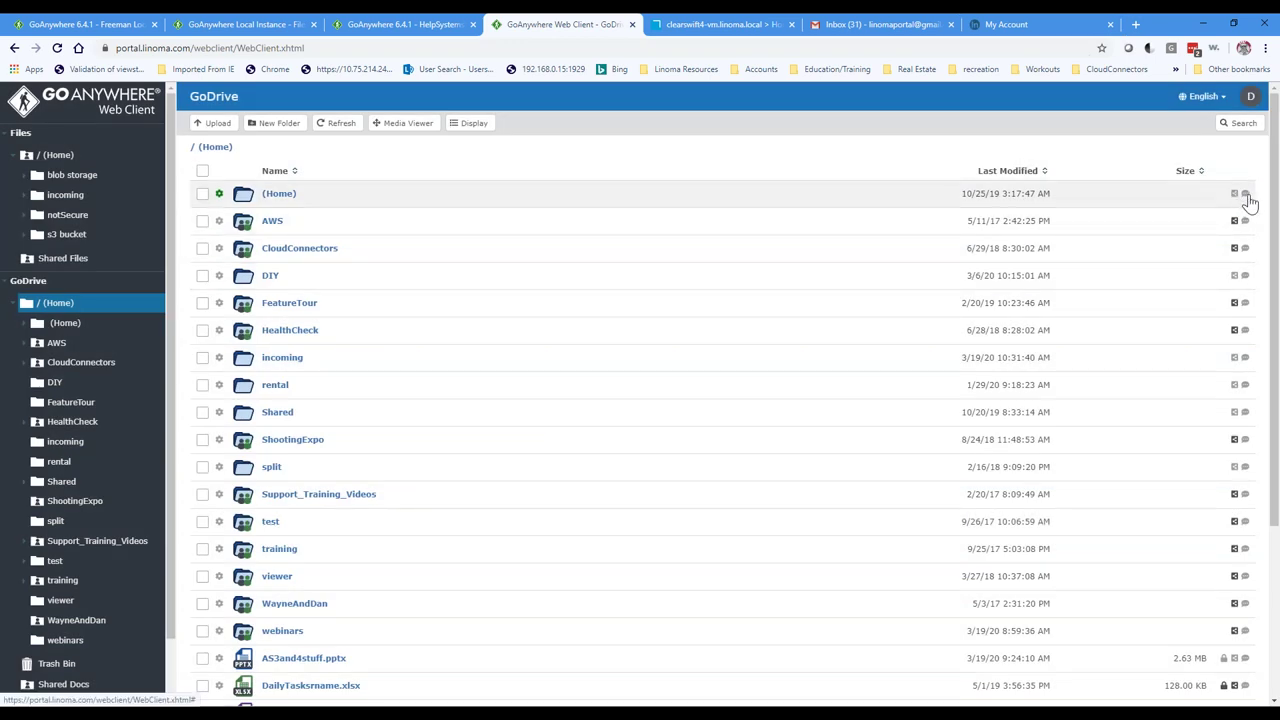
{"action": "left_click", "coordinate": [1245, 194]}
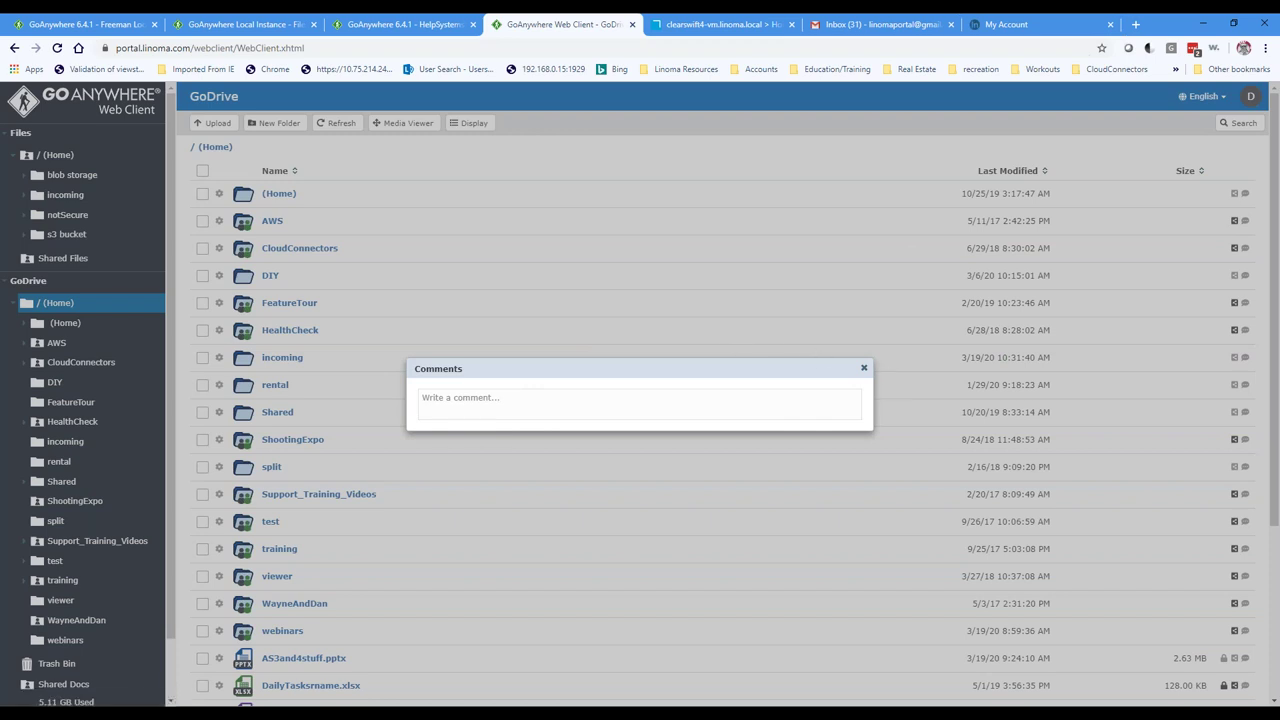
{"action": "left_click", "coordinate": [864, 368]}
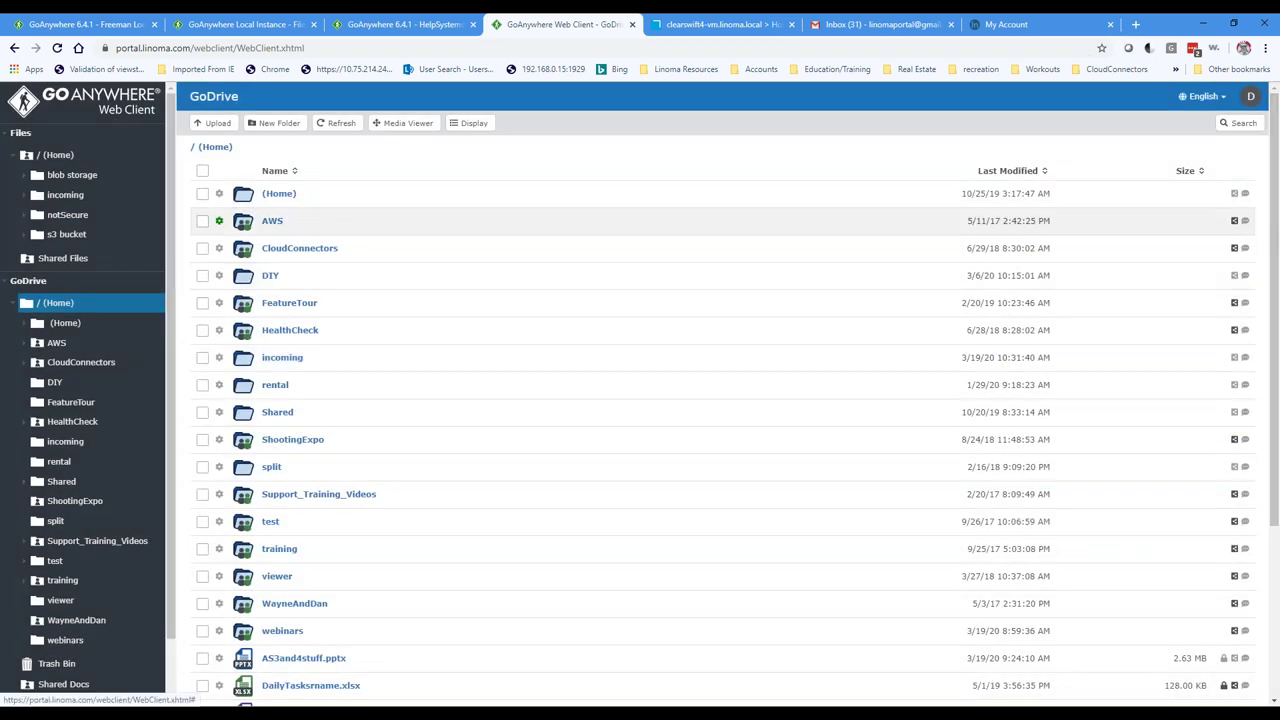
Step: Post the comment 'dfadfadfadf' on the AWS folder
{"action": "left_click", "coordinate": [1245, 221]}
{"action": "type", "text": "dfadfadfadf"}
{"action": "left_click", "coordinate": [438, 495]}
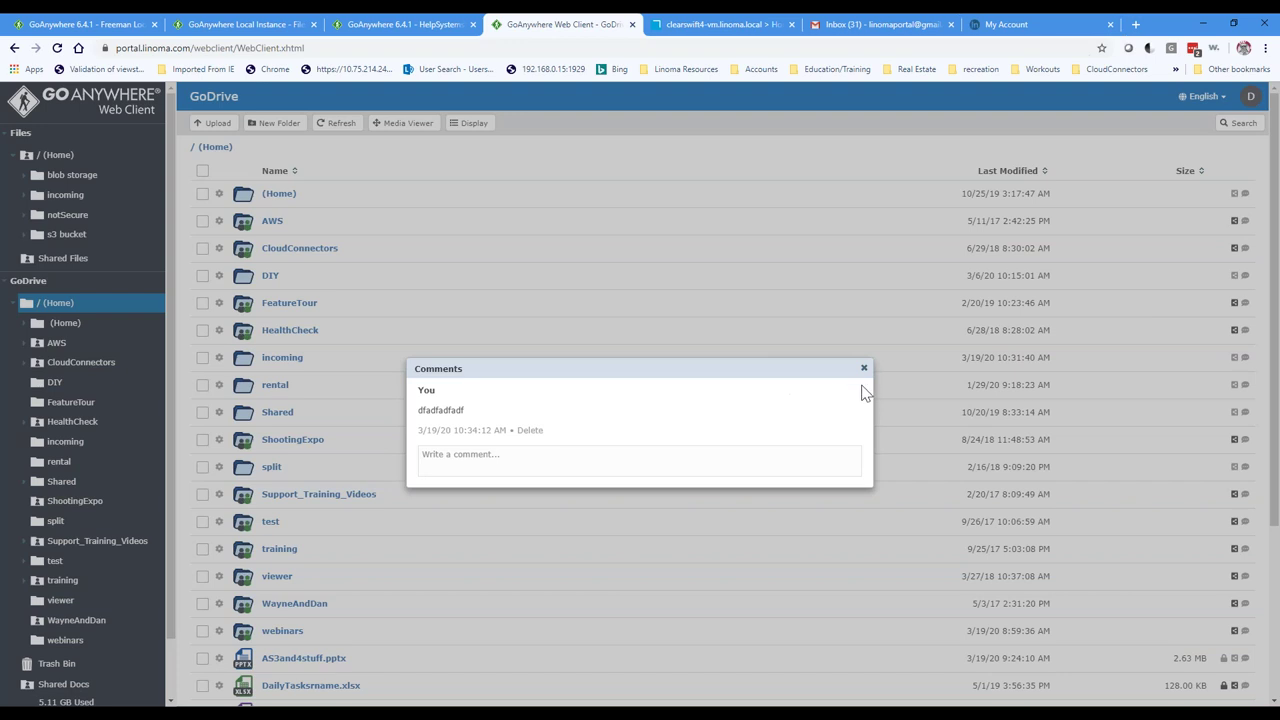
{"action": "left_click", "coordinate": [864, 368]}
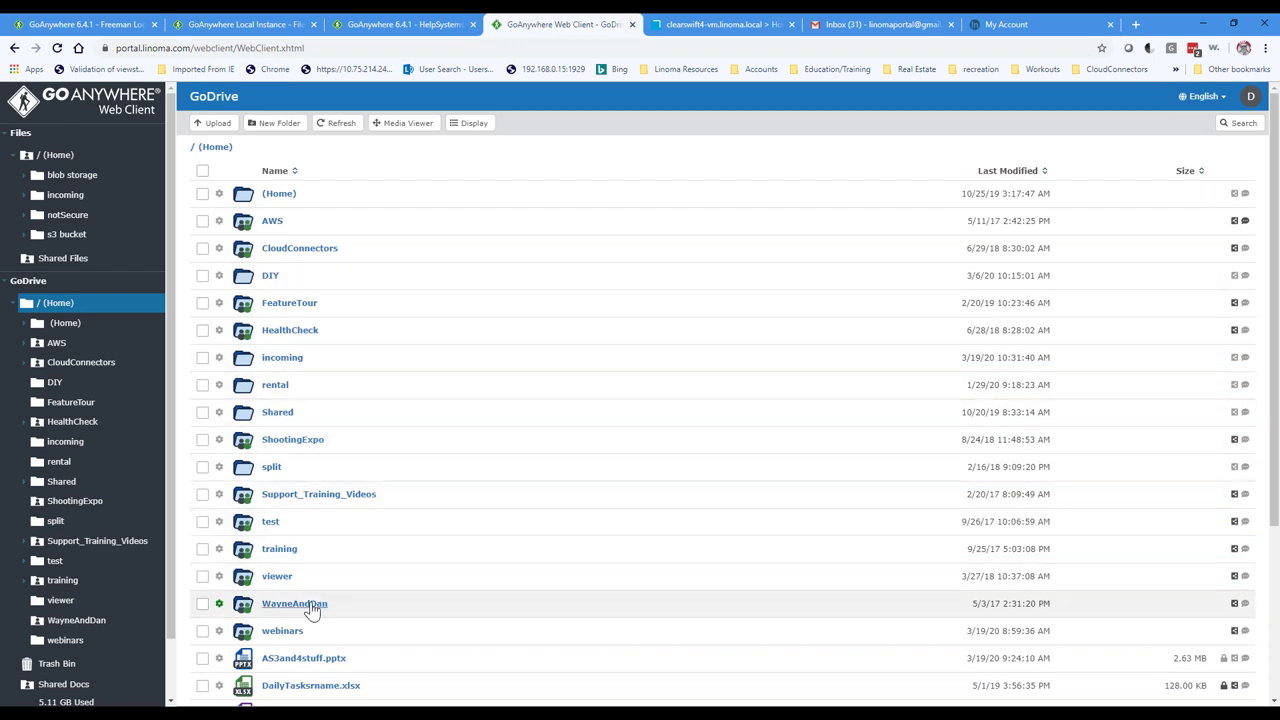
{"action": "left_click", "coordinate": [219, 631]}
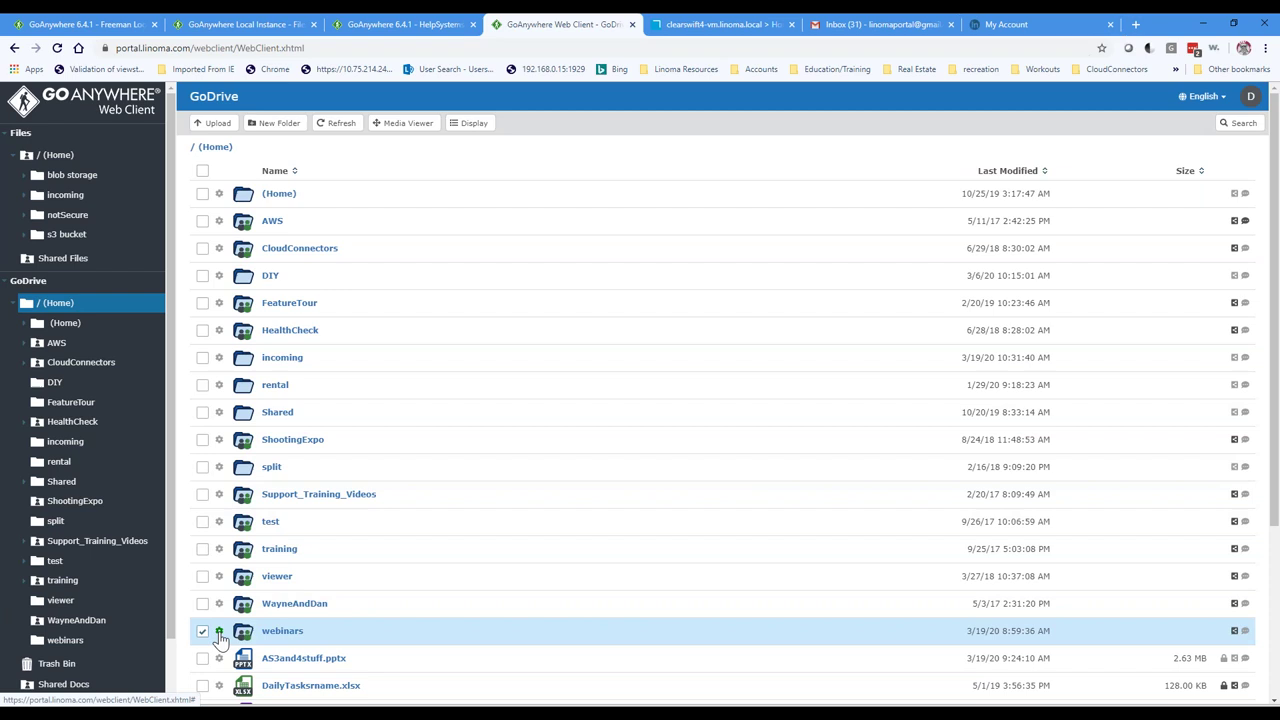
{"action": "mouse_move", "coordinate": [271, 512]}
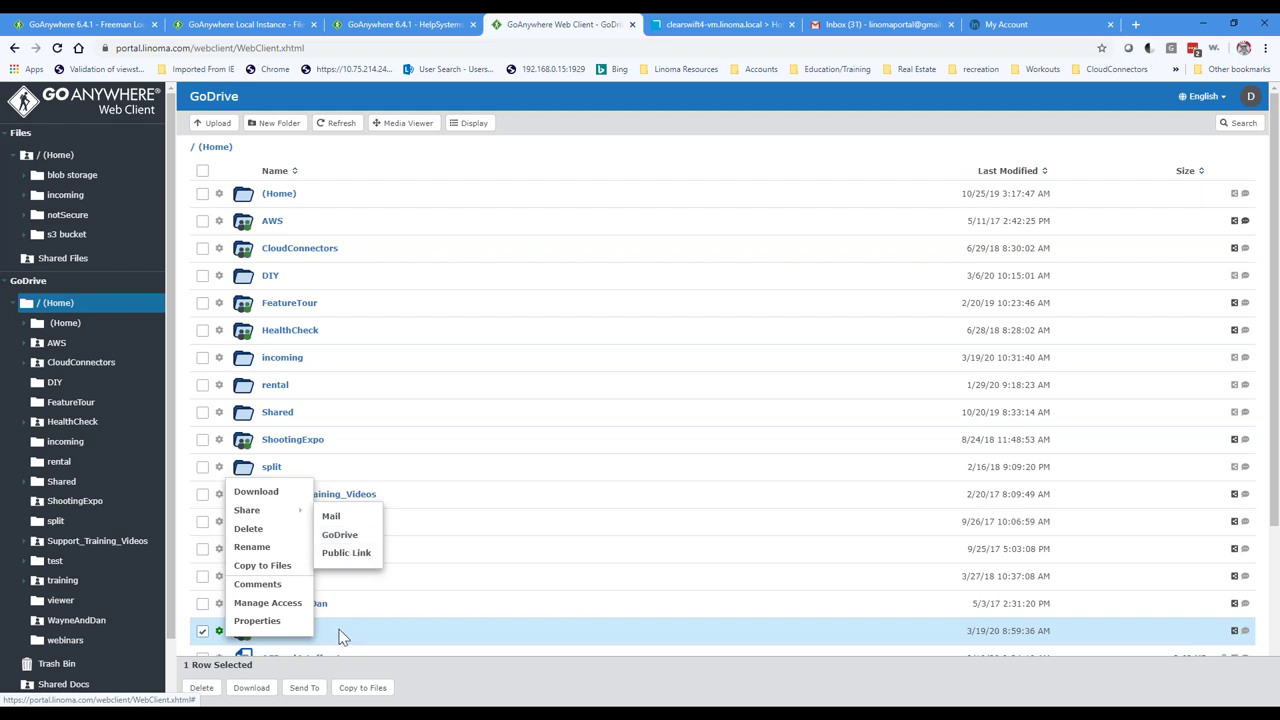
{"action": "left_click", "coordinate": [340, 537]}
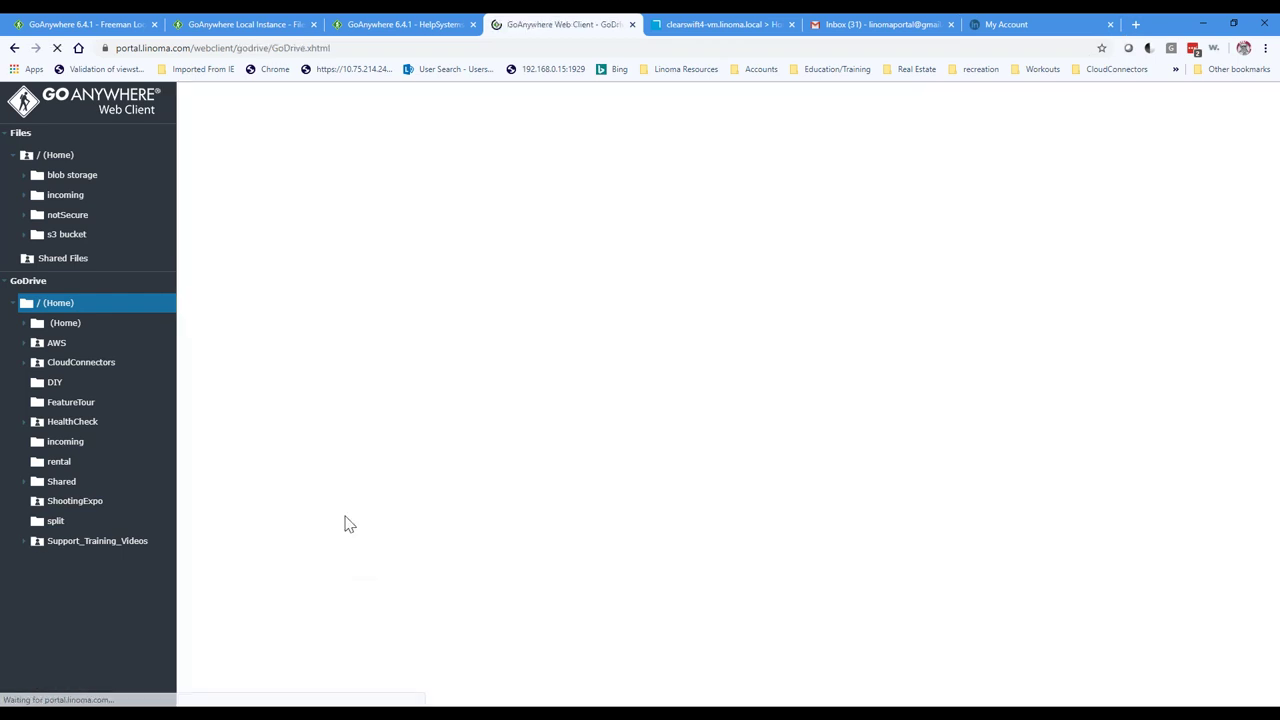
{"action": "left_click", "coordinate": [341, 284]}
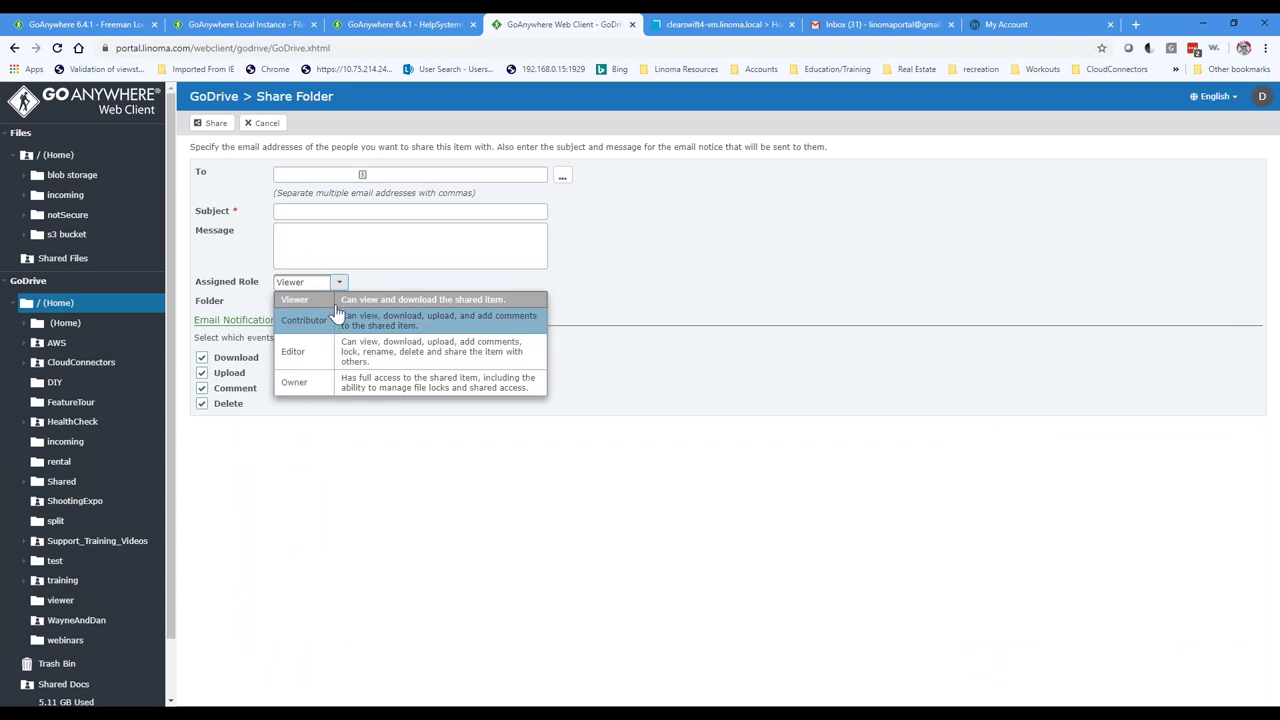
{"action": "left_click", "coordinate": [268, 432]}
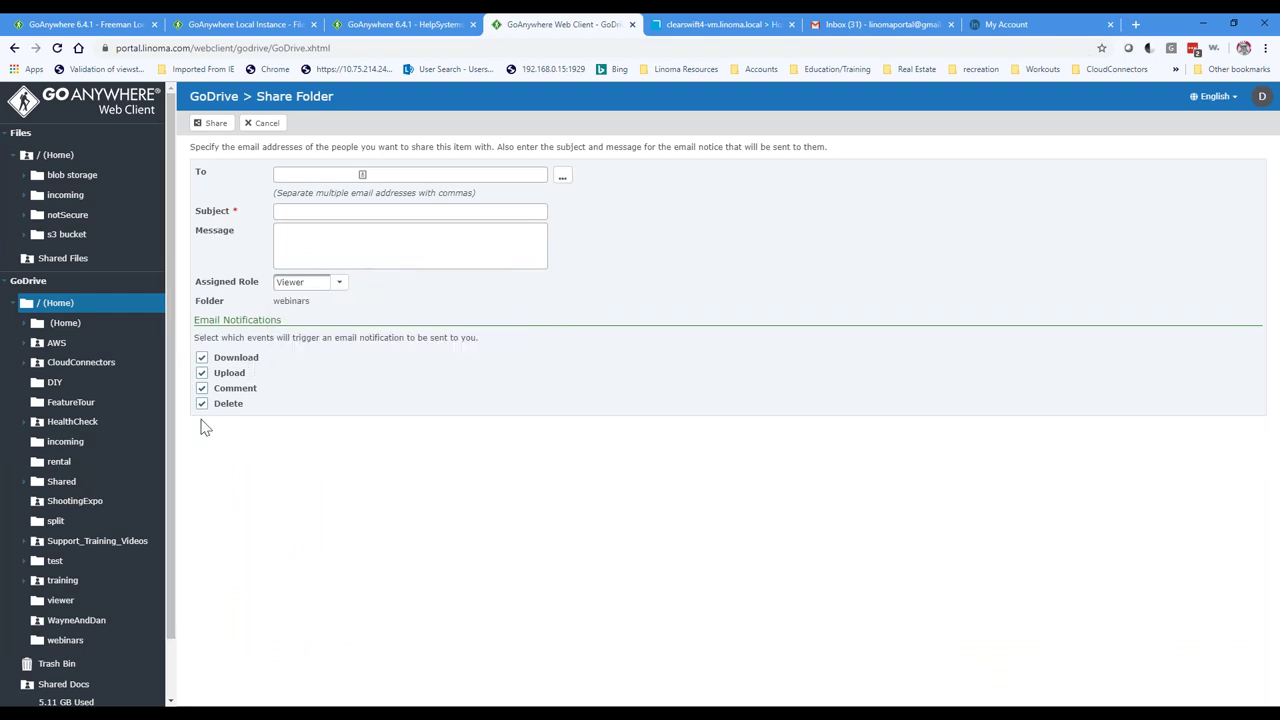
{"action": "left_click_drag", "start_coordinate": [238, 337], "coordinate": [420, 351]}
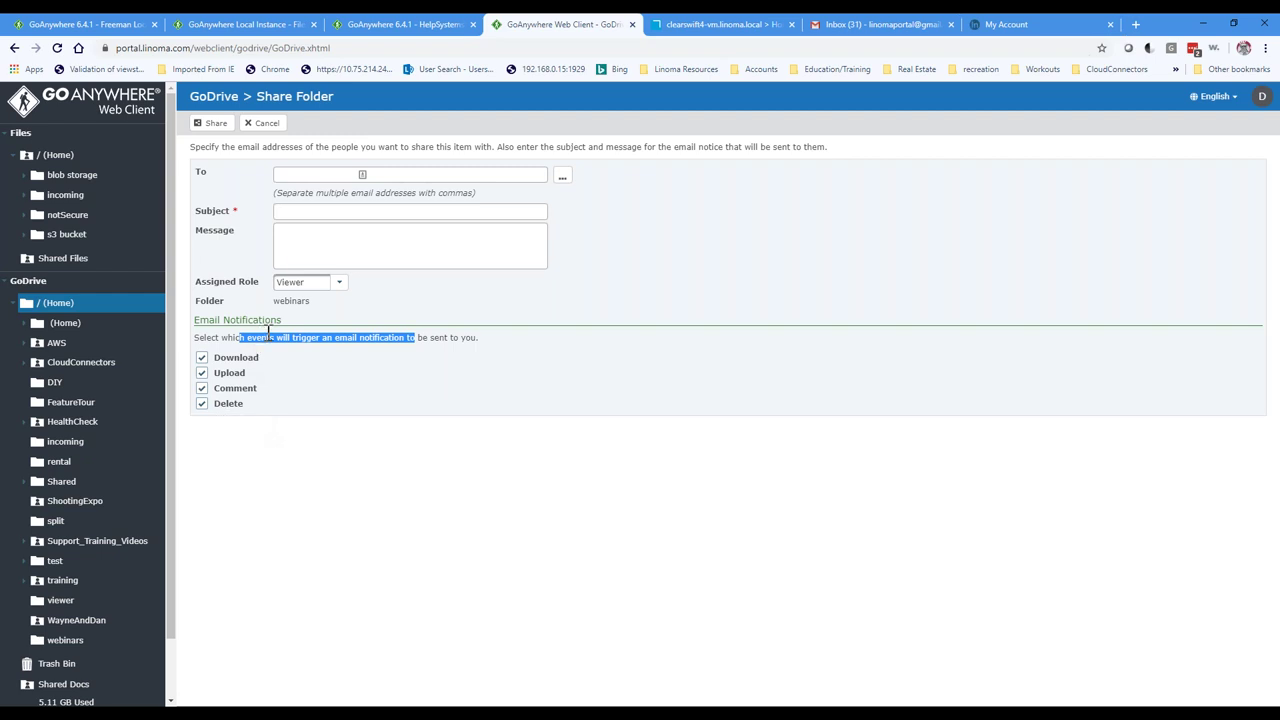
{"action": "left_click", "coordinate": [258, 125]}
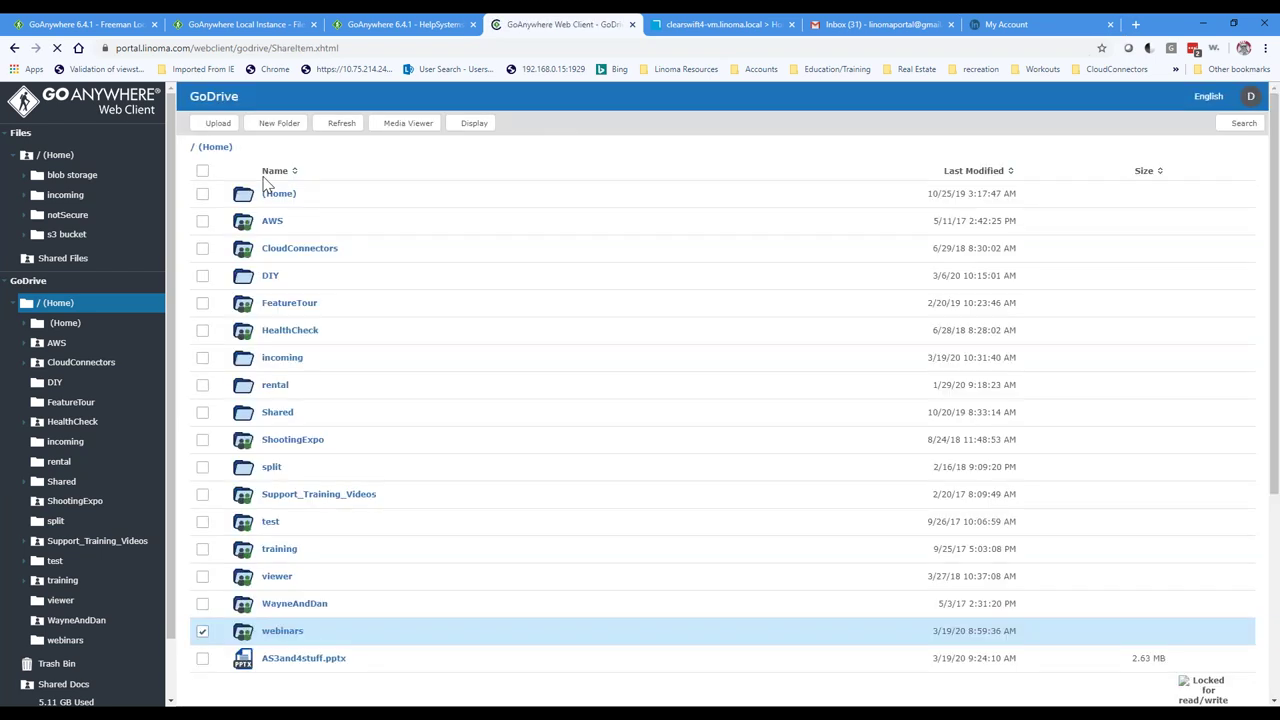
Step: Create a public link for webinars, setting 1-day expiry and reviewing password and role options
{"action": "left_click", "coordinate": [219, 631]}
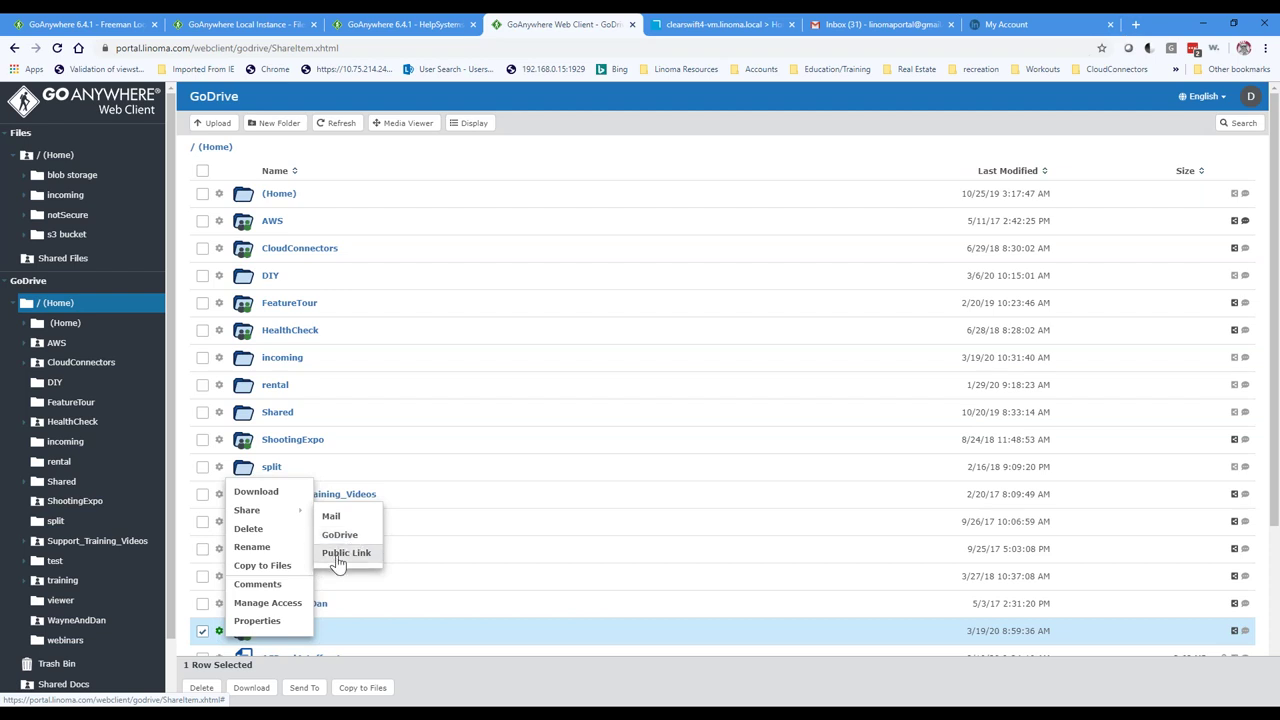
{"action": "left_click", "coordinate": [340, 556]}
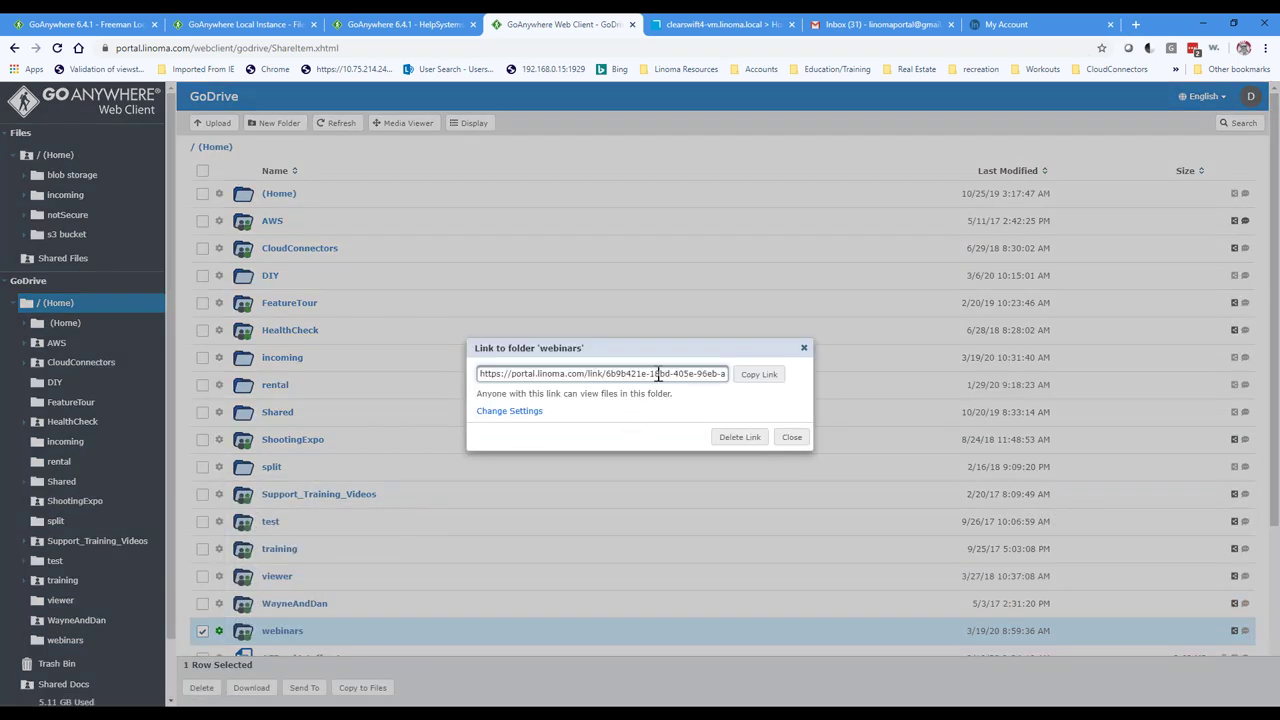
{"action": "left_click", "coordinate": [505, 411]}
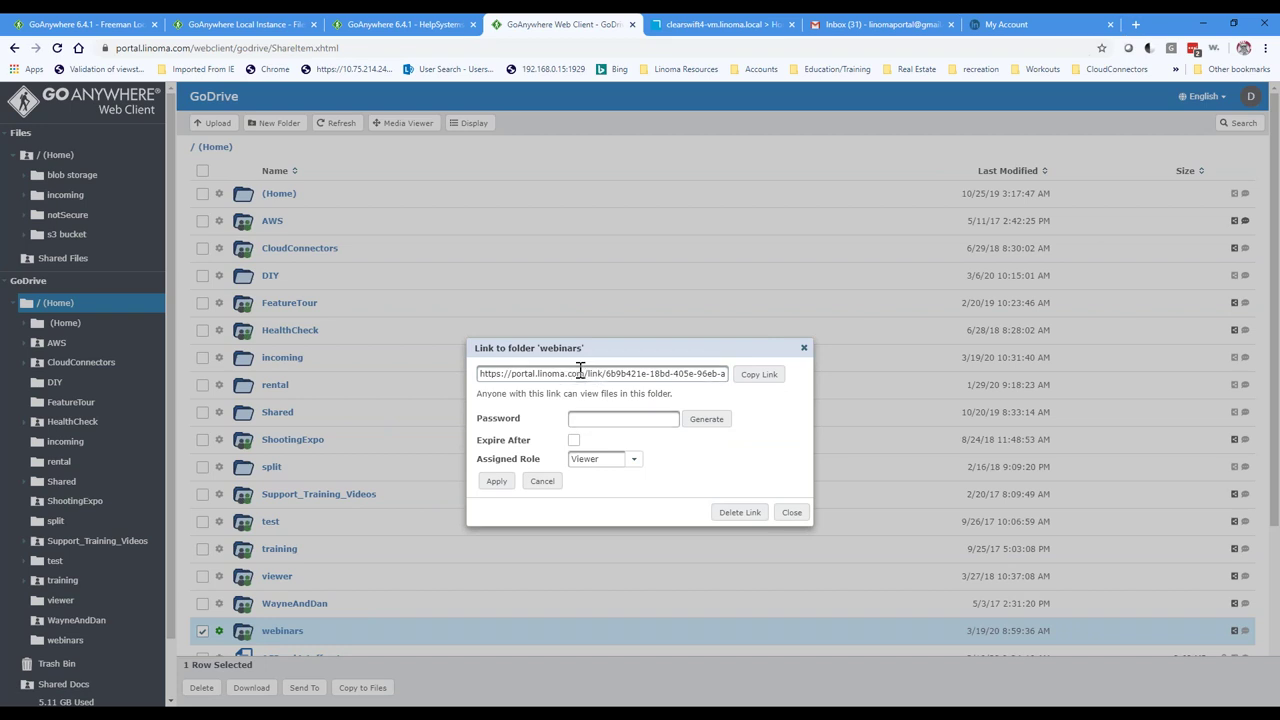
{"action": "left_click", "coordinate": [580, 420]}
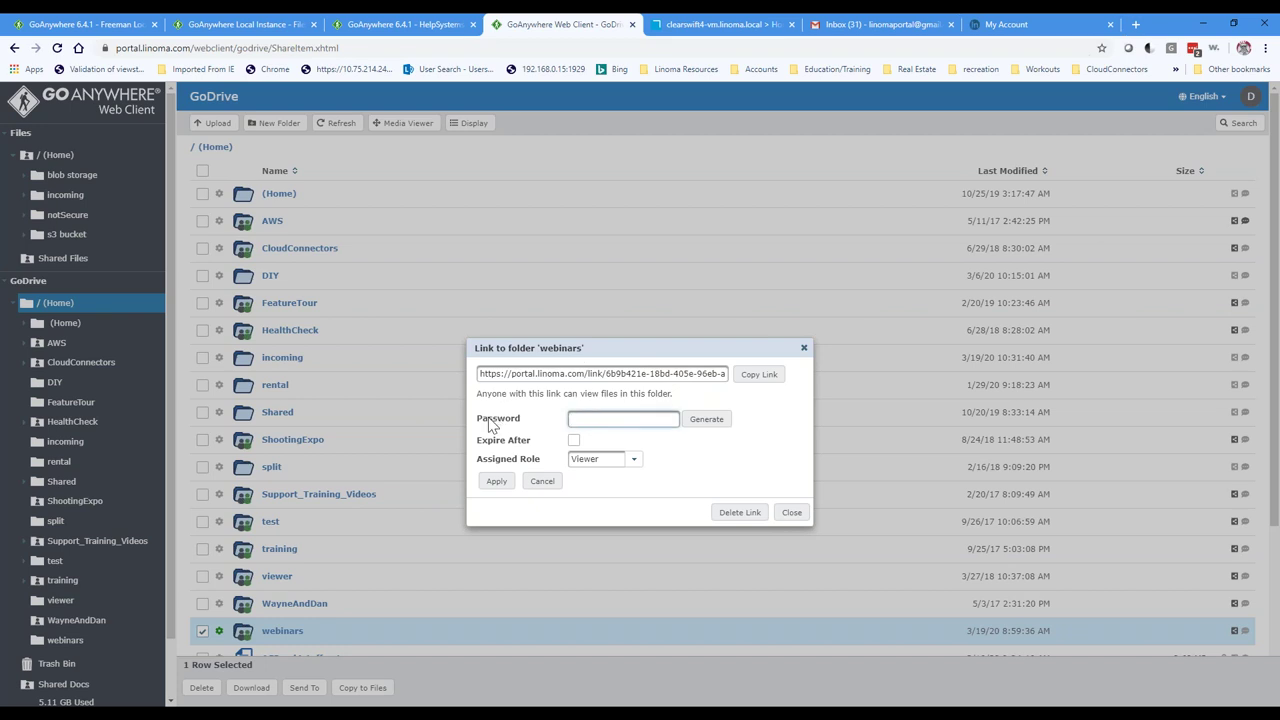
{"action": "left_click", "coordinate": [573, 440]}
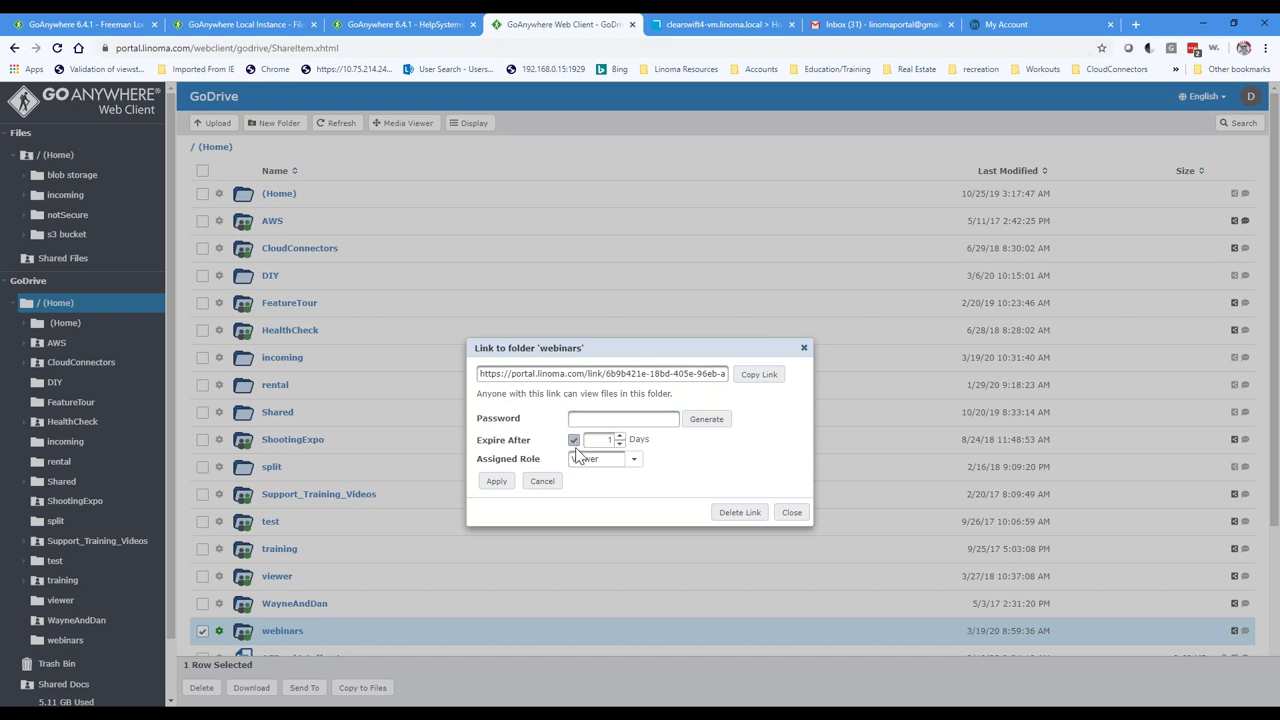
{"action": "left_click", "coordinate": [633, 461]}
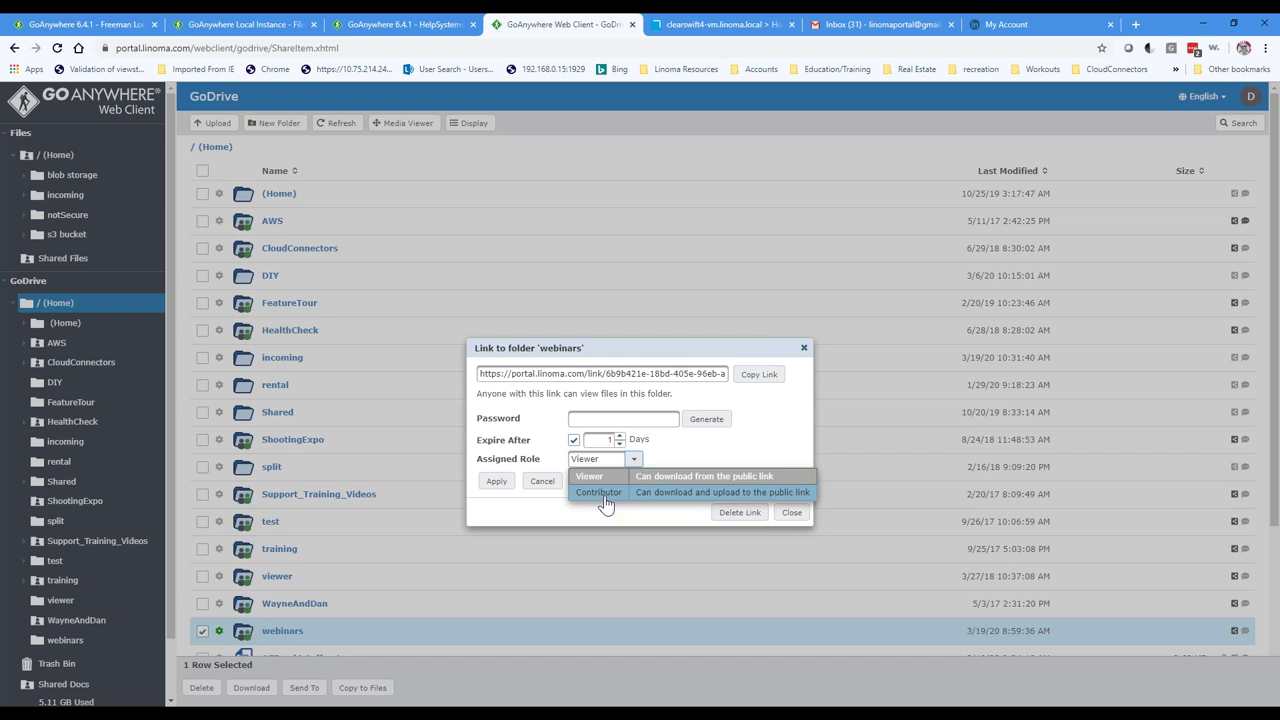
{"action": "left_click", "coordinate": [792, 512]}
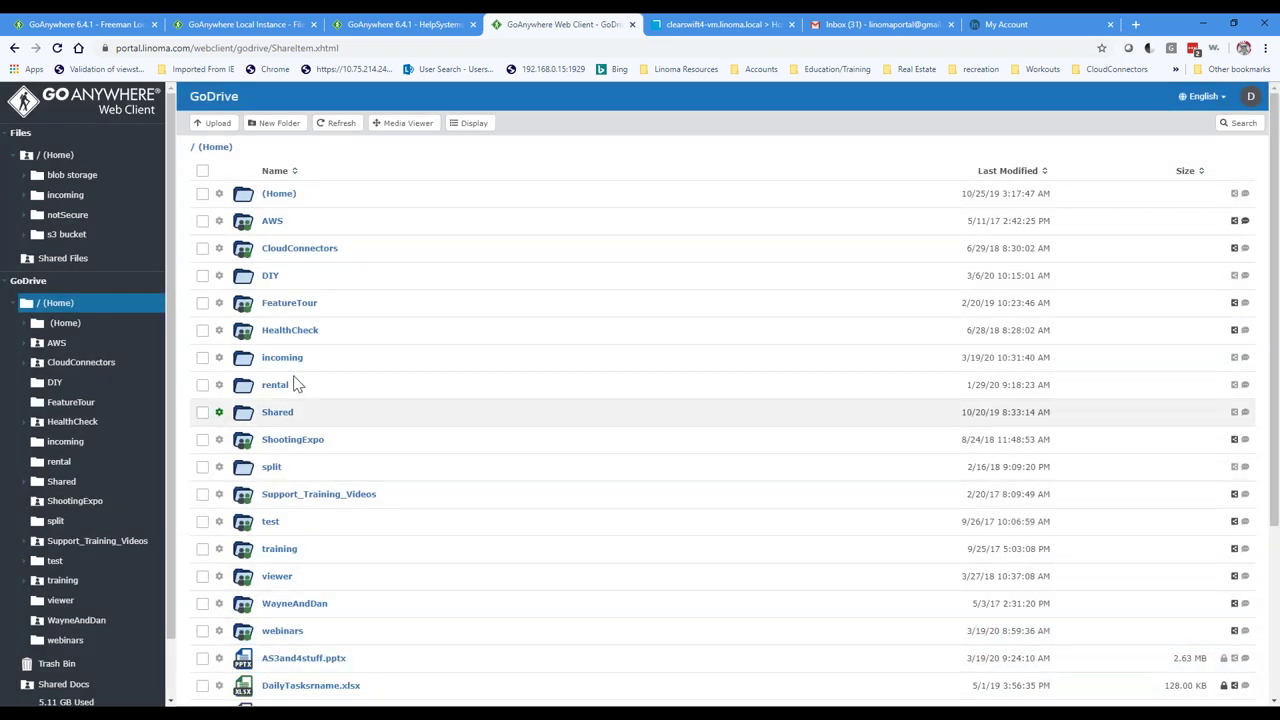
{"action": "scroll", "coordinate": [280, 558], "scroll_direction": "down", "scroll_amount": 2}
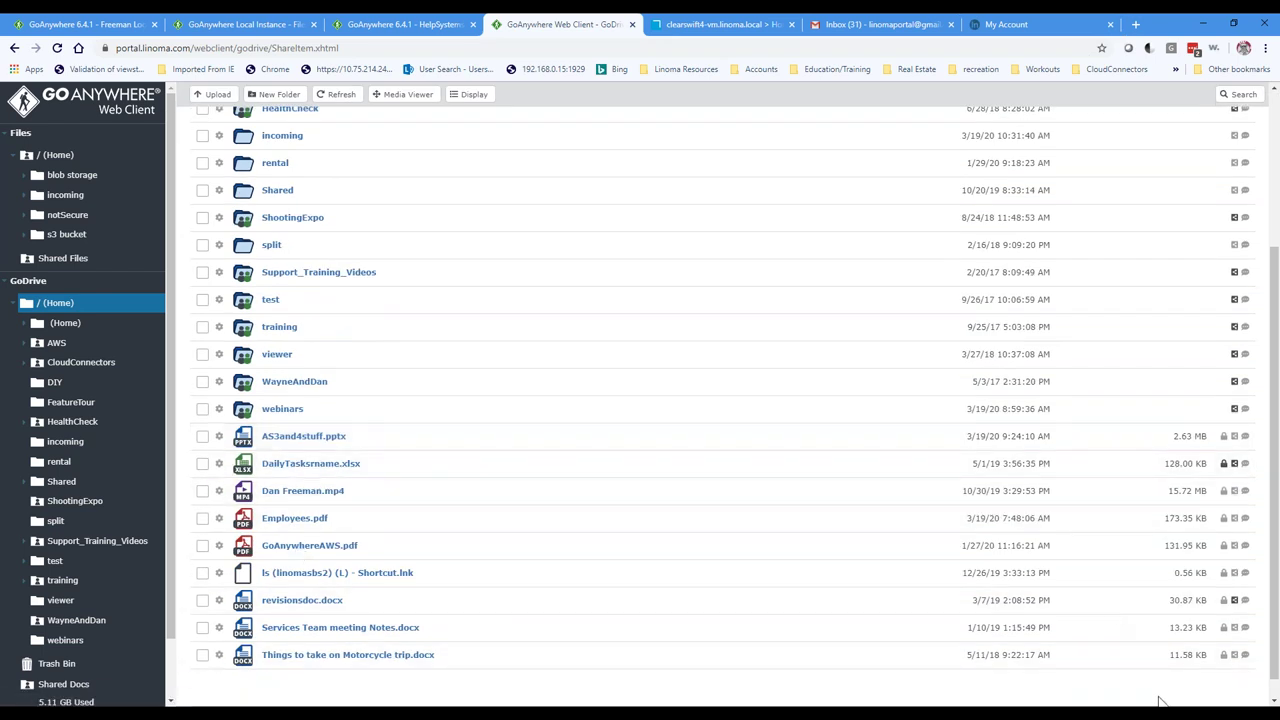
Step: Delete AS3and4stuff.pptx from the G: (Home) drive in the GoAnywhere Desktop Client
{"action": "left_click", "coordinate": [1160, 702]}
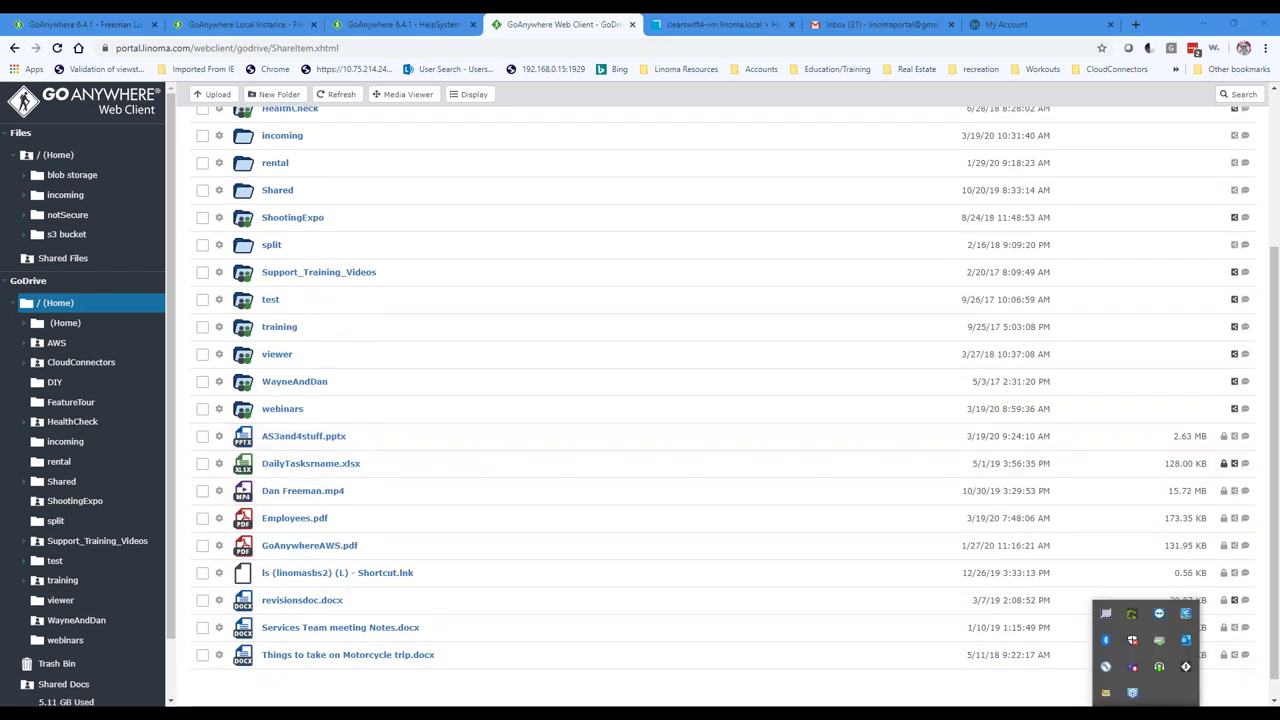
{"action": "right_click", "coordinate": [1186, 668]}
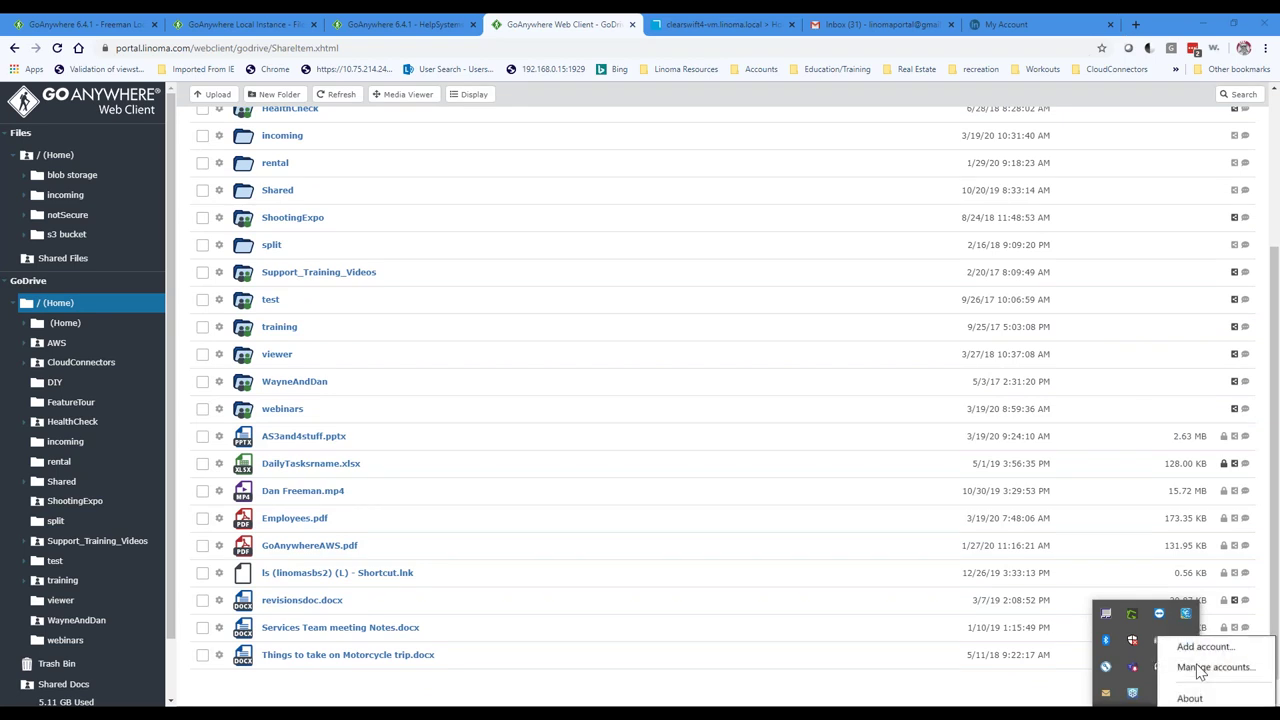
{"action": "left_click", "coordinate": [1190, 668]}
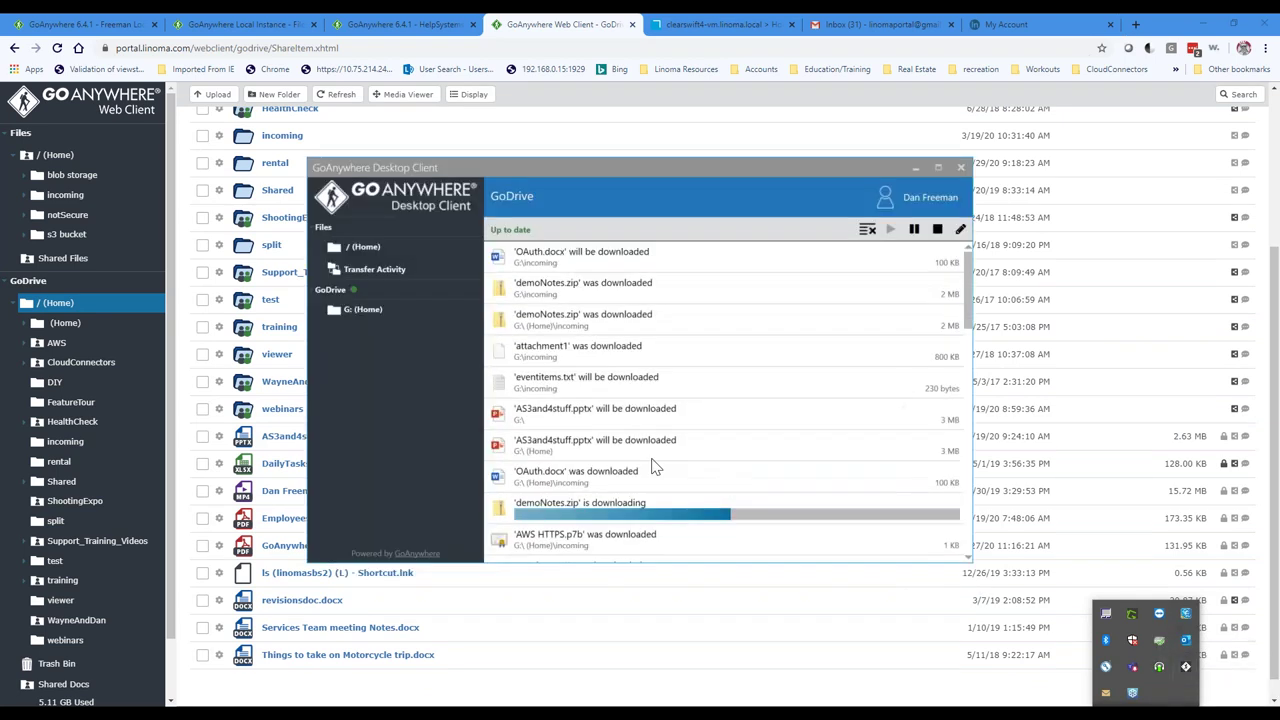
{"action": "left_click", "coordinate": [364, 311]}
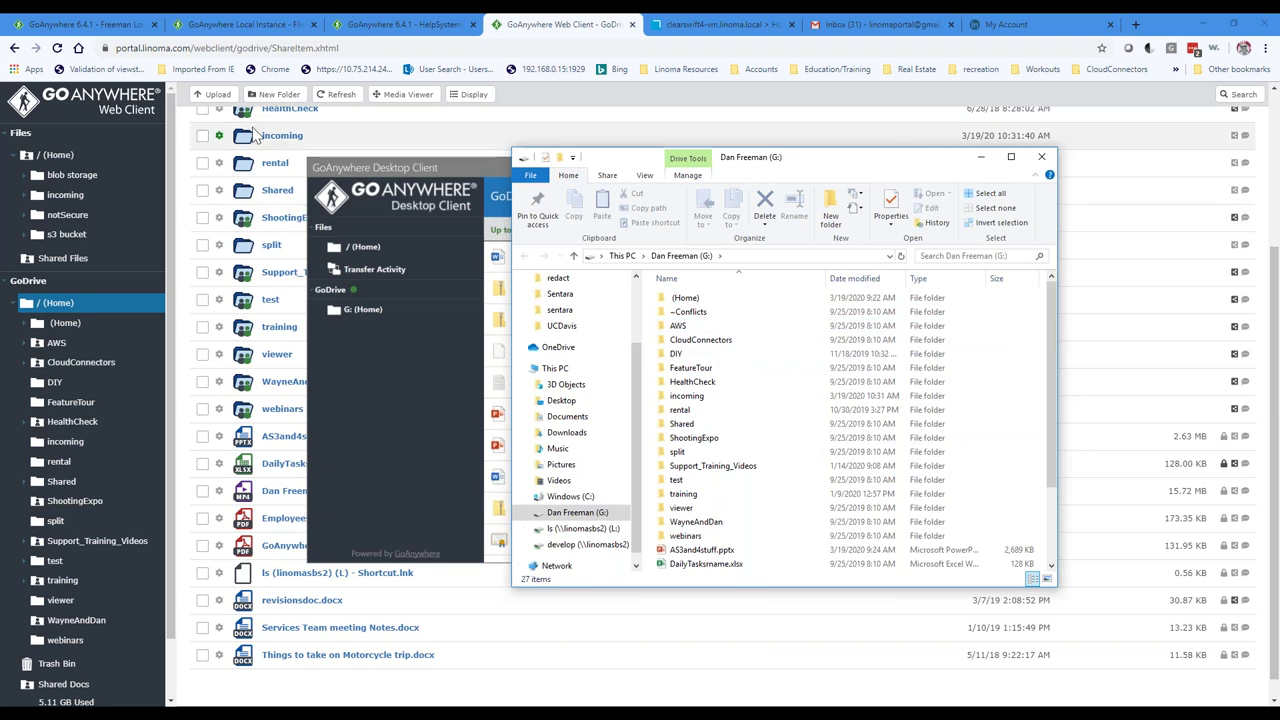
{"action": "right_click", "coordinate": [690, 558]}
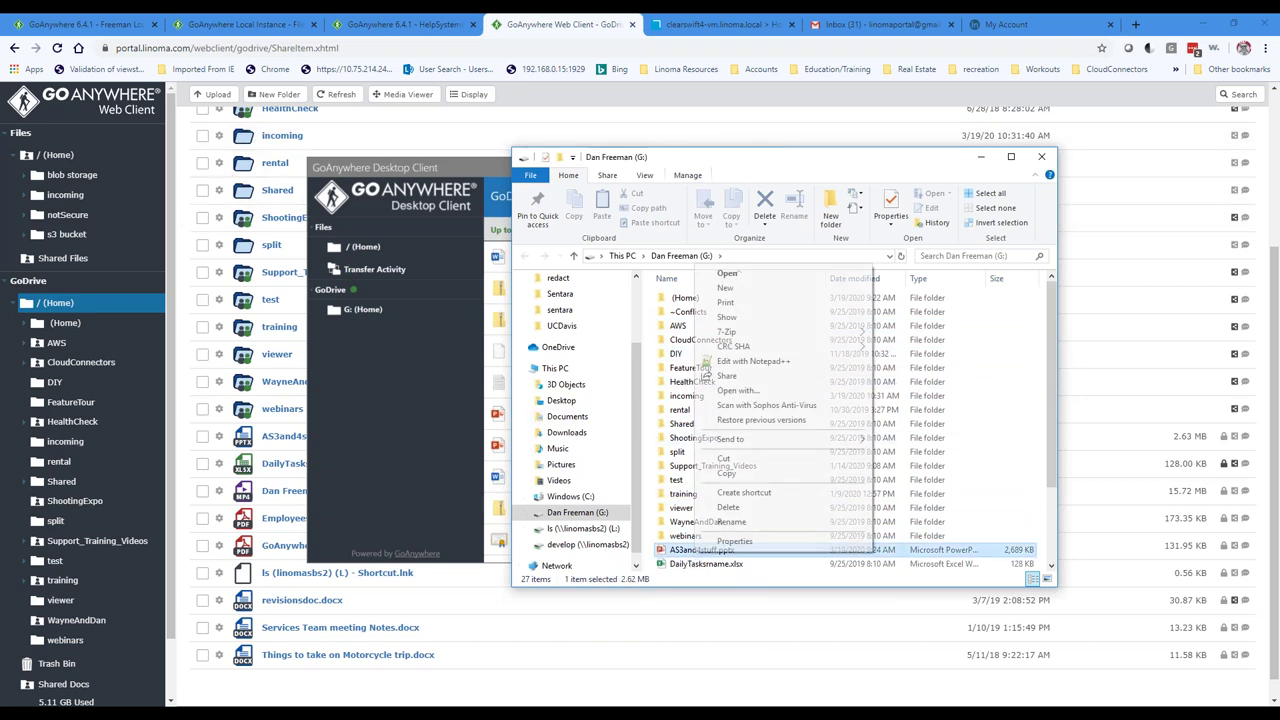
{"action": "left_click", "coordinate": [750, 510]}
{"action": "left_click", "coordinate": [689, 423]}
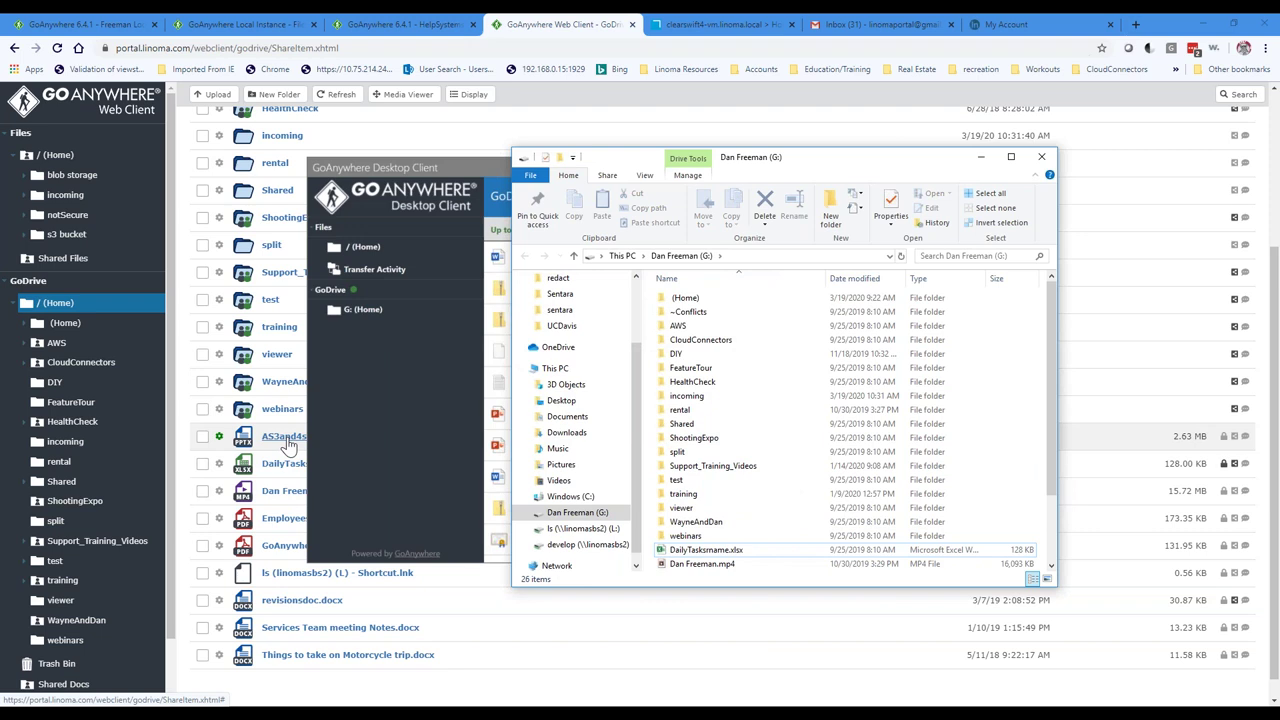
Step: Refresh the Web Client's GoDrive listing to confirm AS3and4stuff.pptx is gone
{"action": "left_click", "coordinate": [333, 94]}
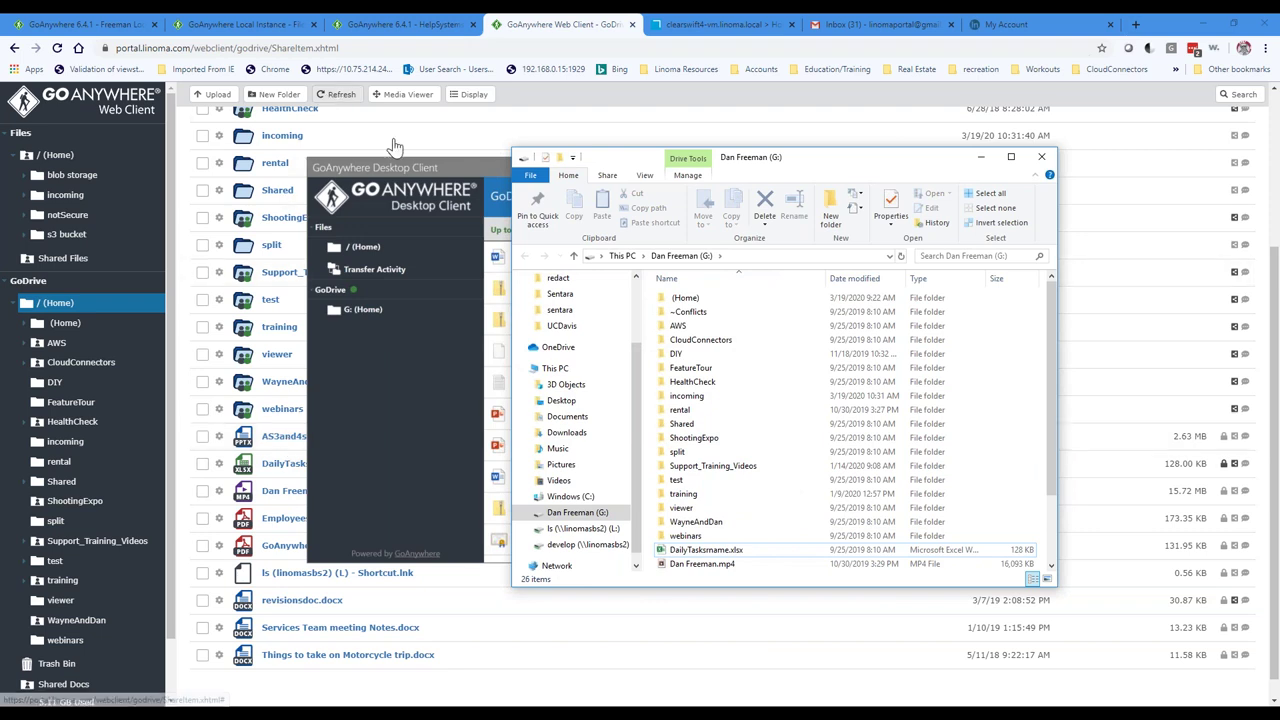
{"action": "left_click", "coordinate": [328, 435]}
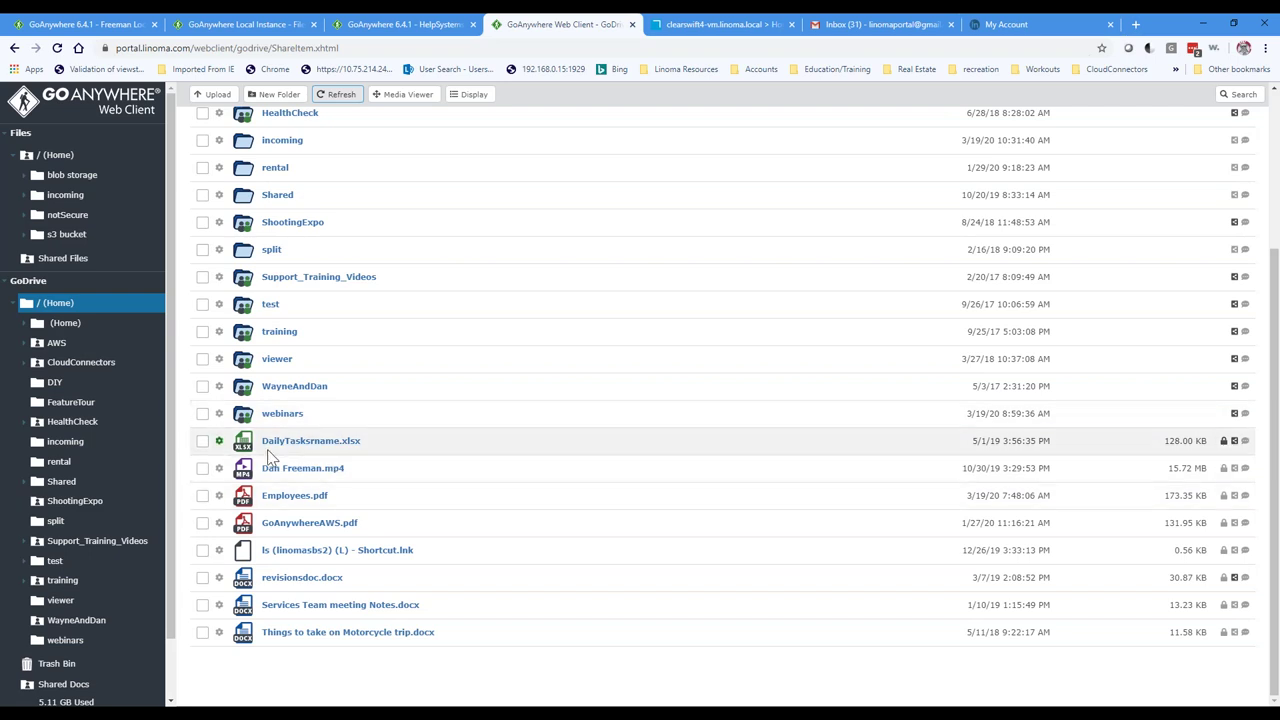
{"action": "scroll", "coordinate": [248, 290], "scroll_direction": "up", "scroll_amount": 2}
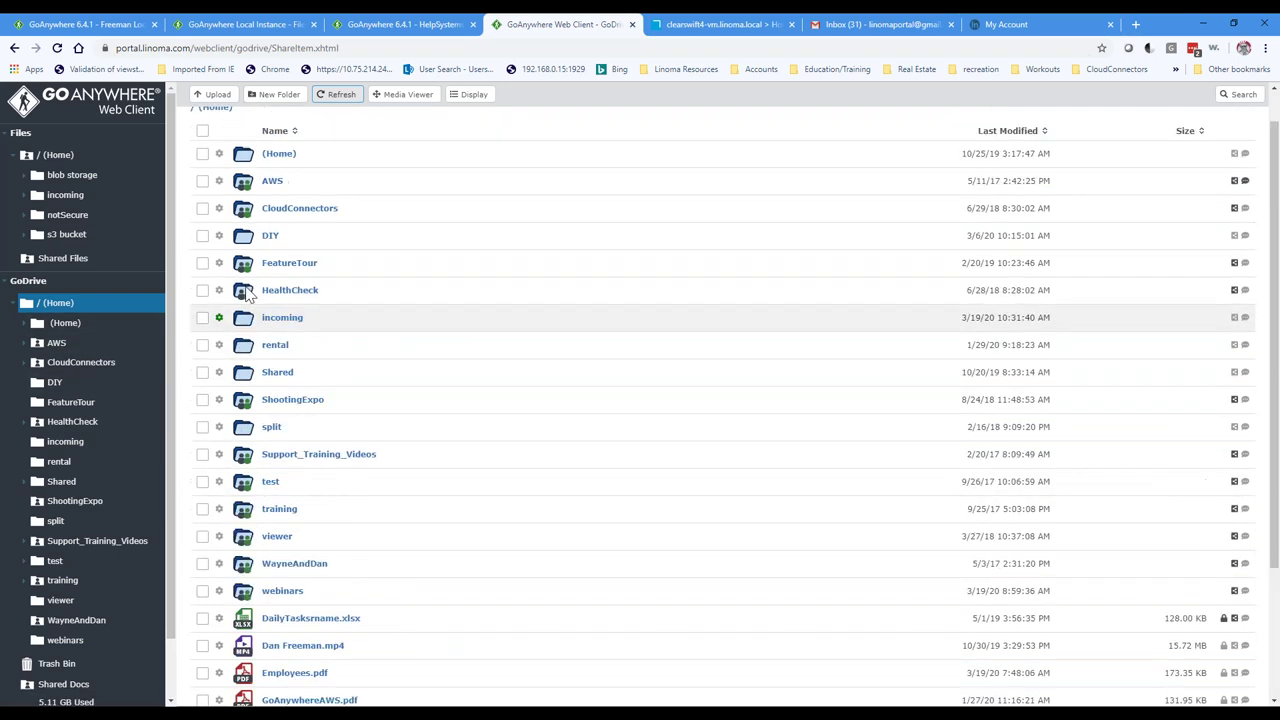
{"action": "scroll", "coordinate": [248, 290], "scroll_direction": "up", "scroll_amount": 1}
Step: Restore AS3and4stuff.pptx from the Trash Bin using its gear menu
{"action": "left_click", "coordinate": [48, 665]}
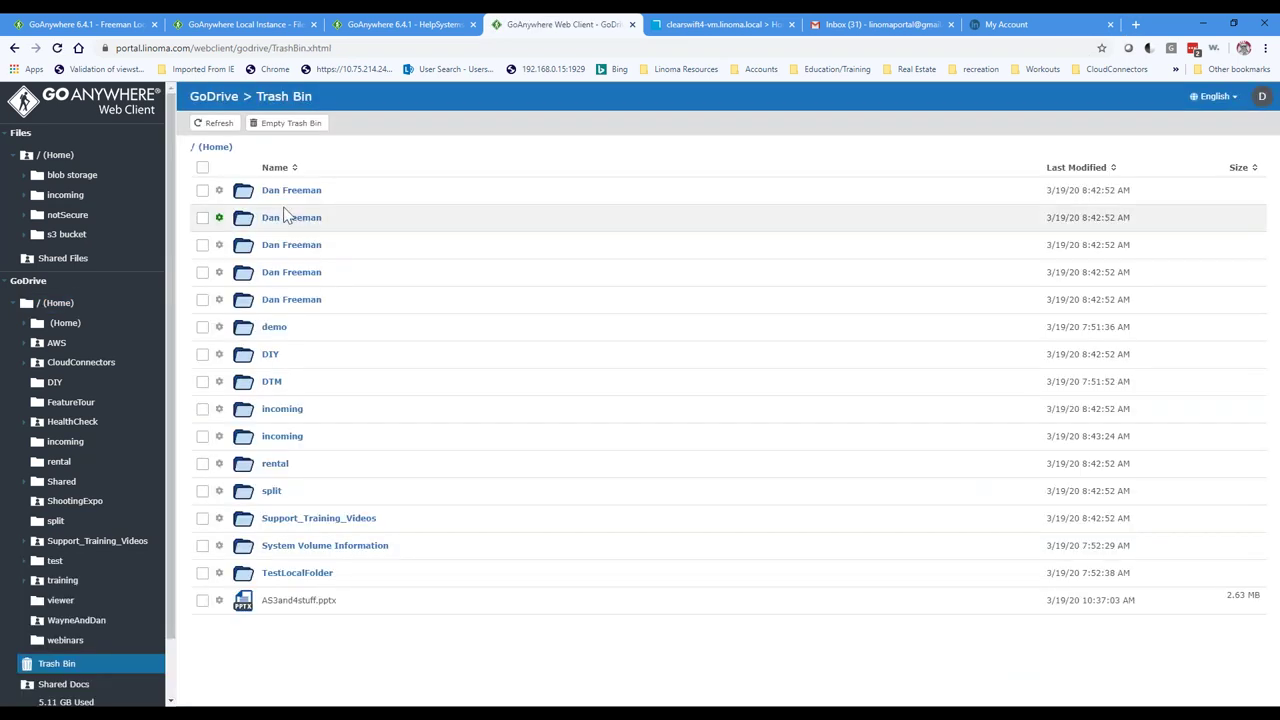
{"action": "left_click", "coordinate": [203, 601]}
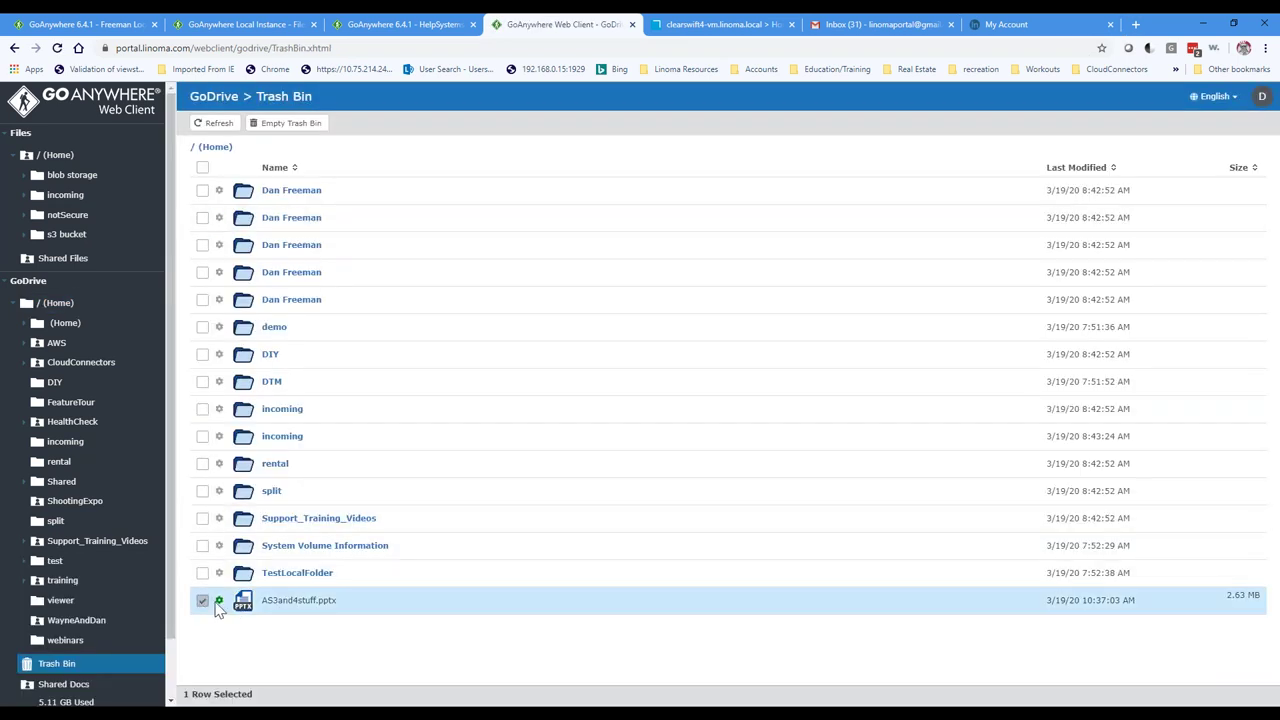
{"action": "left_click", "coordinate": [219, 601]}
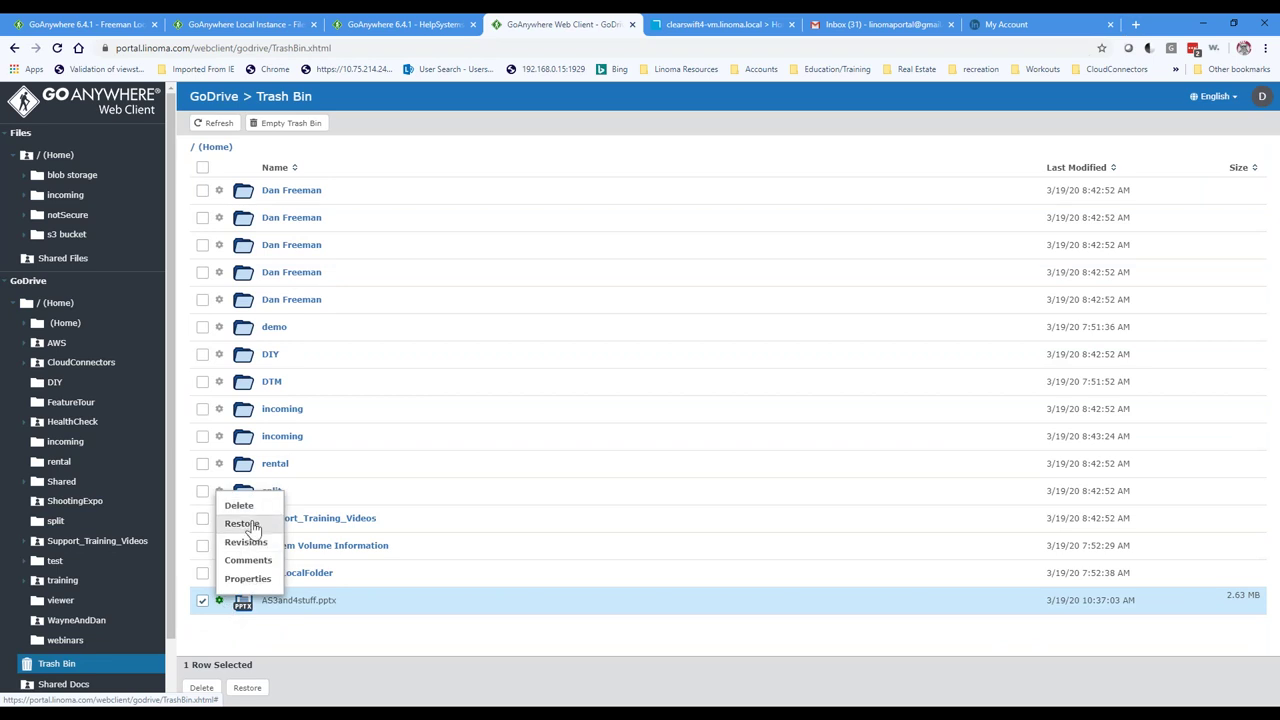
{"action": "left_click", "coordinate": [250, 526]}
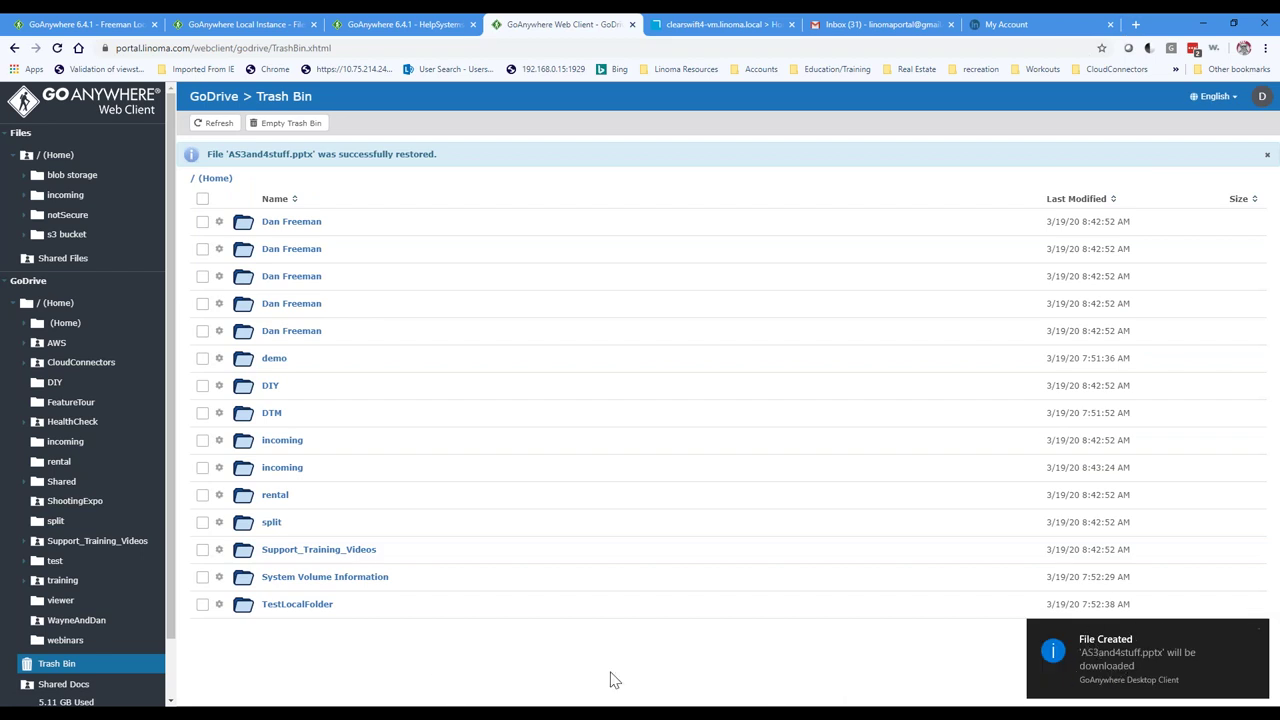
Step: Return to the GoDrive home folder and open the DIY folder
{"action": "mouse_move", "coordinate": [470, 708]}
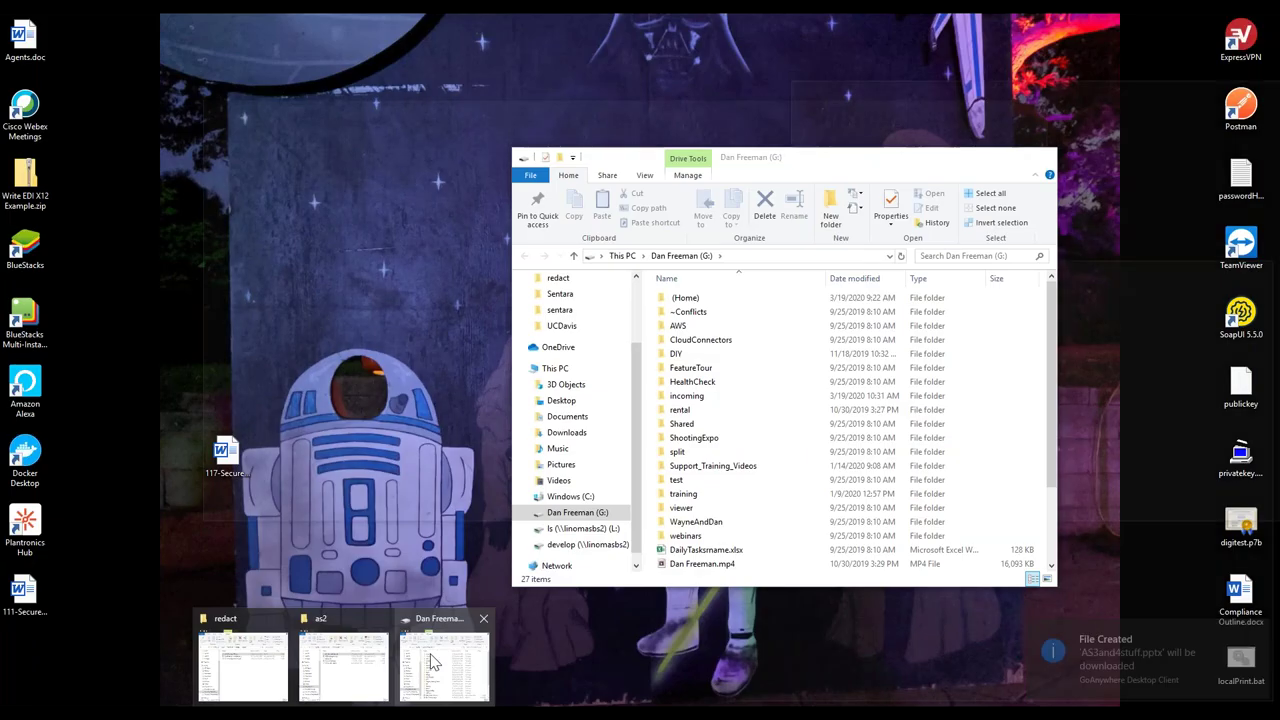
{"action": "left_click", "coordinate": [426, 663]}
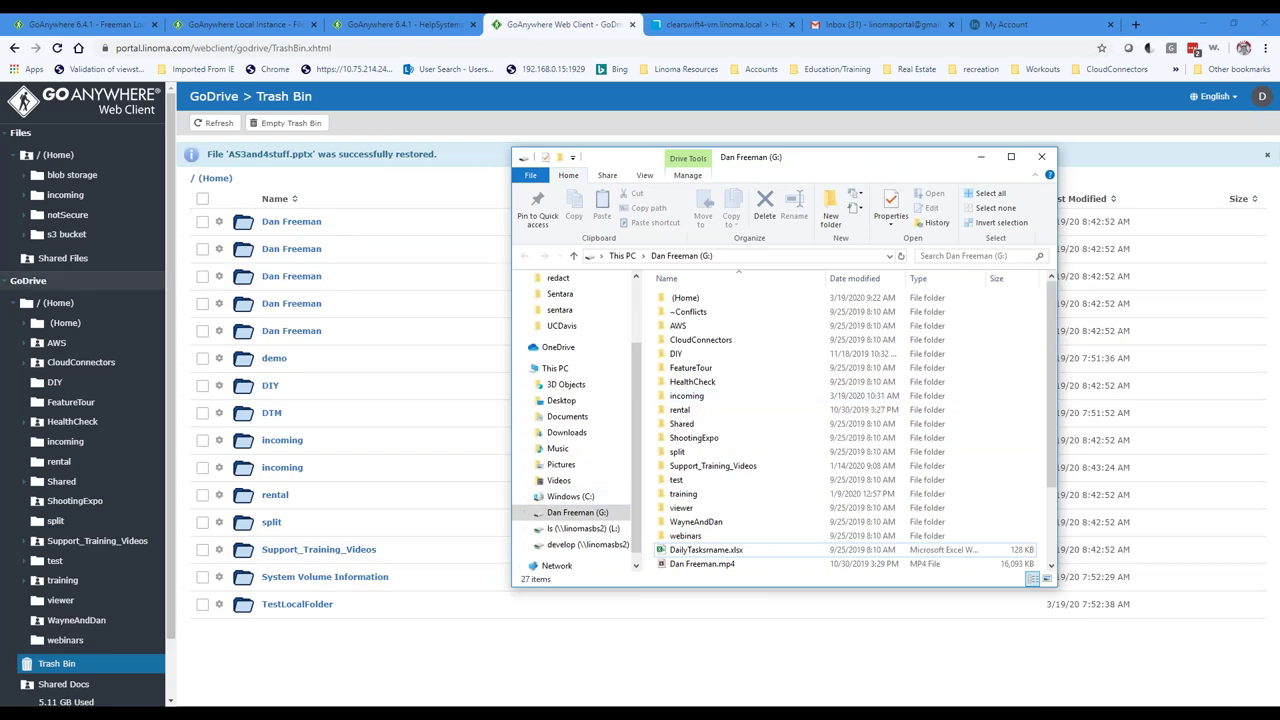
{"action": "left_click", "coordinate": [30, 281]}
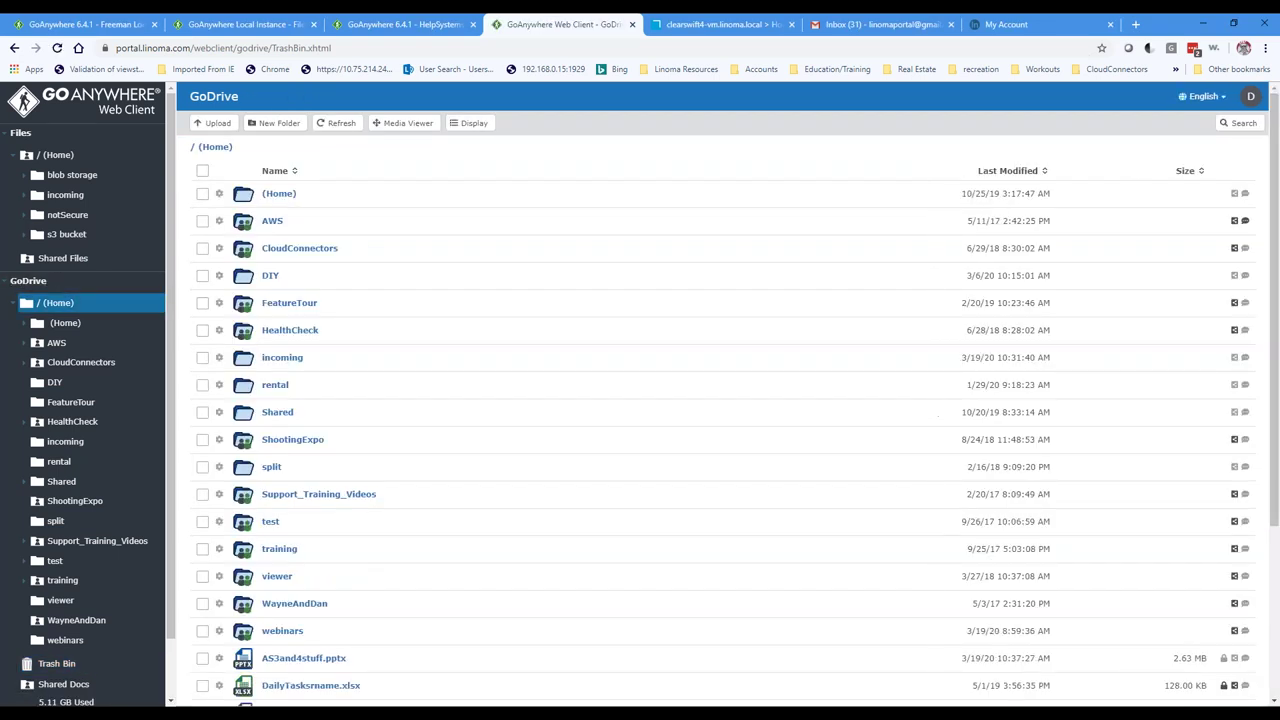
{"action": "left_click", "coordinate": [270, 278]}
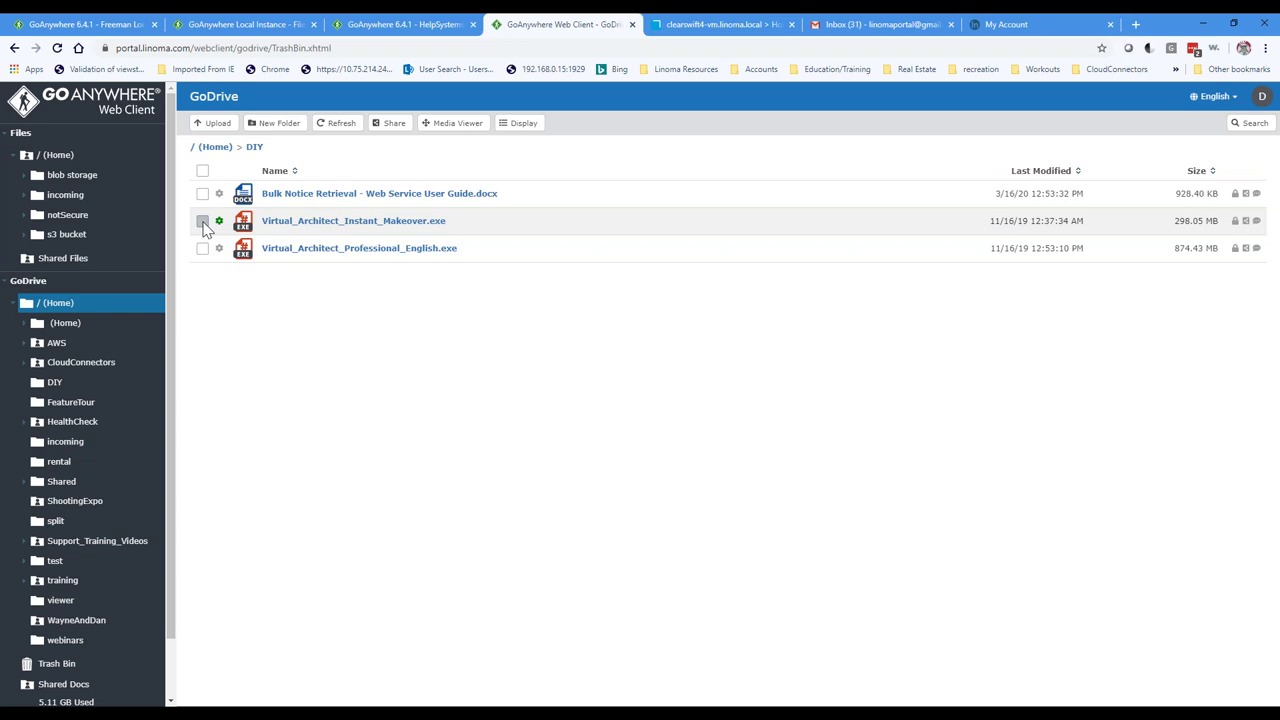
Step: Drag Virtual_Architect_Instant_Makeover.exe from DIY onto Mail to compose a message with it attached
{"action": "scroll", "coordinate": [110, 475], "scroll_direction": "down", "scroll_amount": 2}
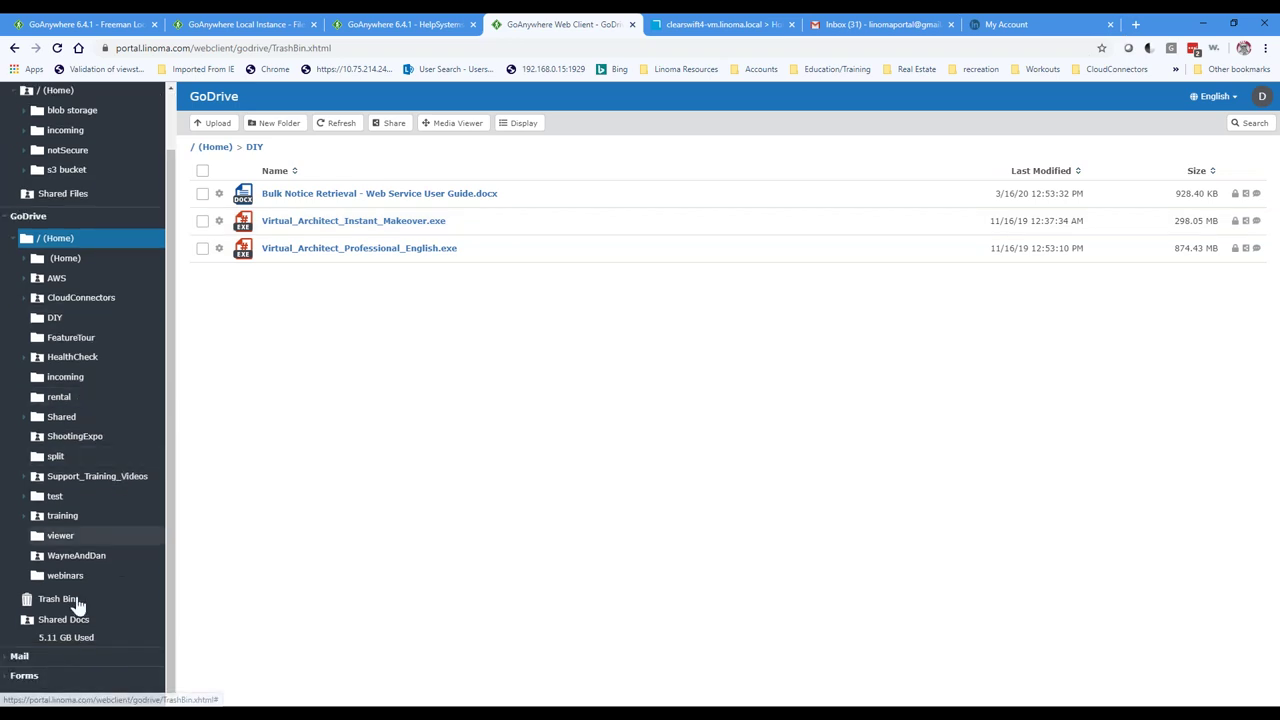
{"action": "left_click", "coordinate": [24, 655]}
{"action": "scroll", "coordinate": [120, 520], "scroll_direction": "down", "scroll_amount": 3}
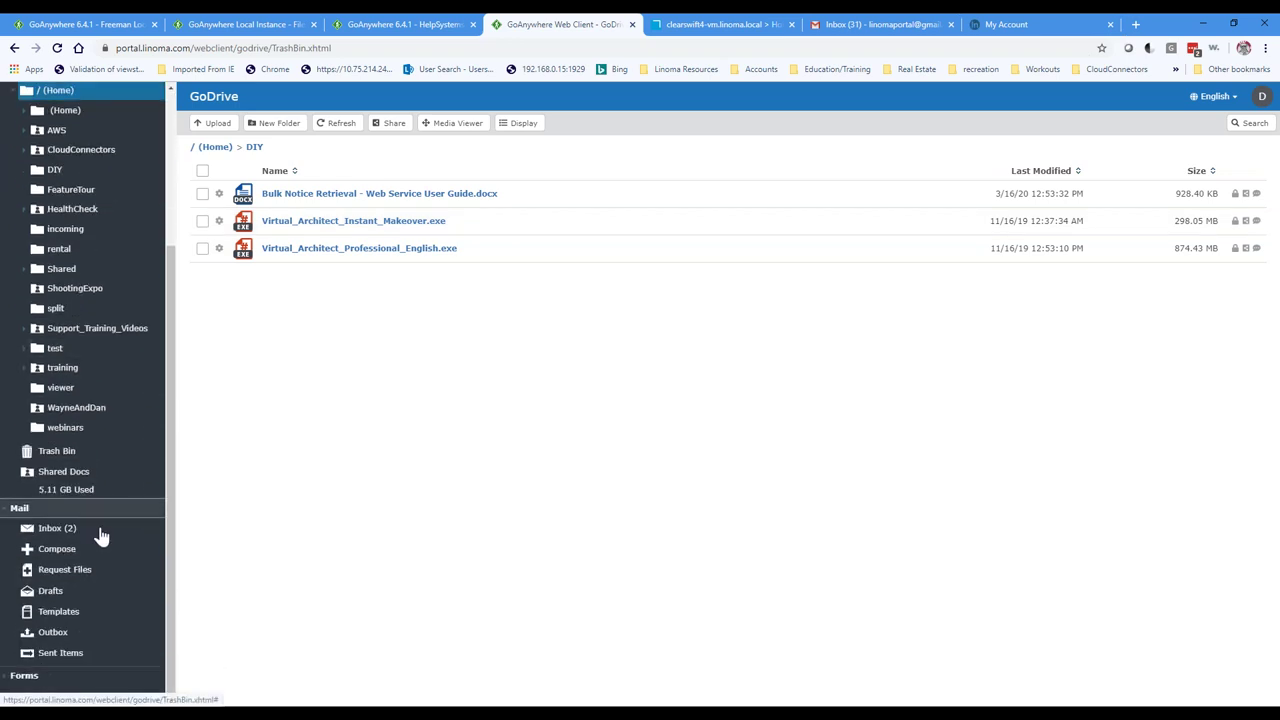
{"action": "left_click_drag", "start_coordinate": [286, 222], "coordinate": [64, 556]}
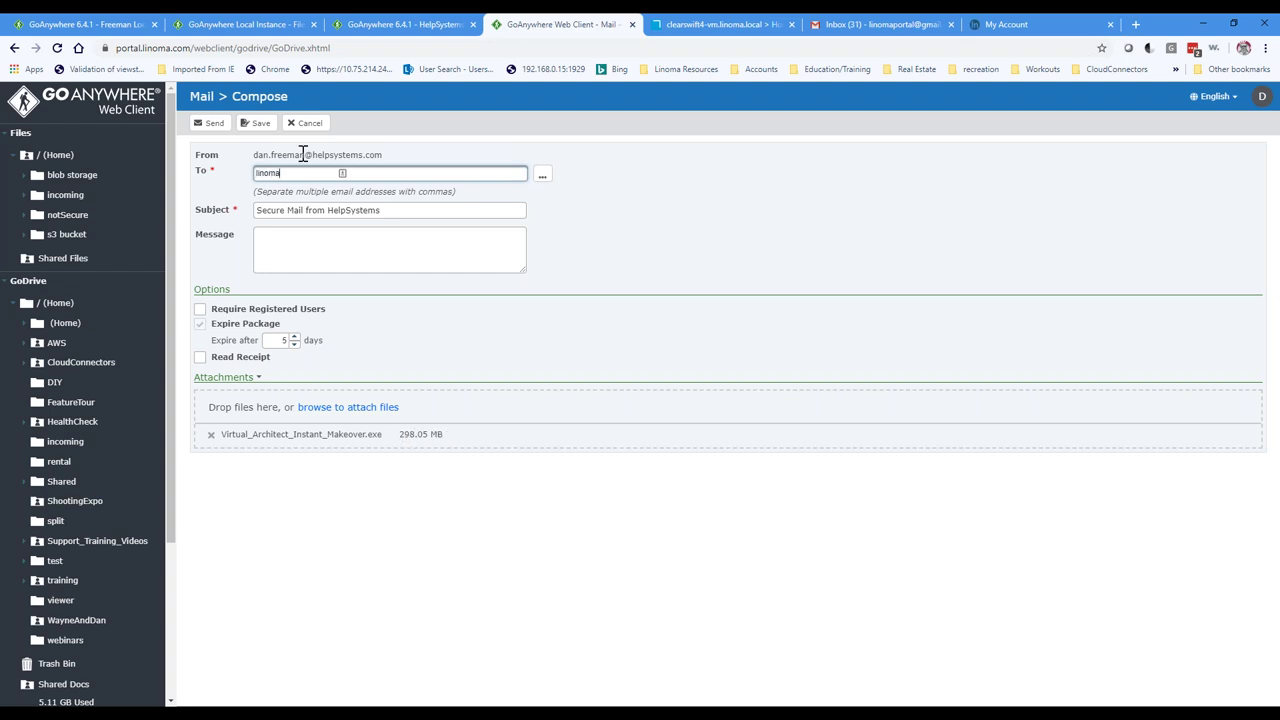
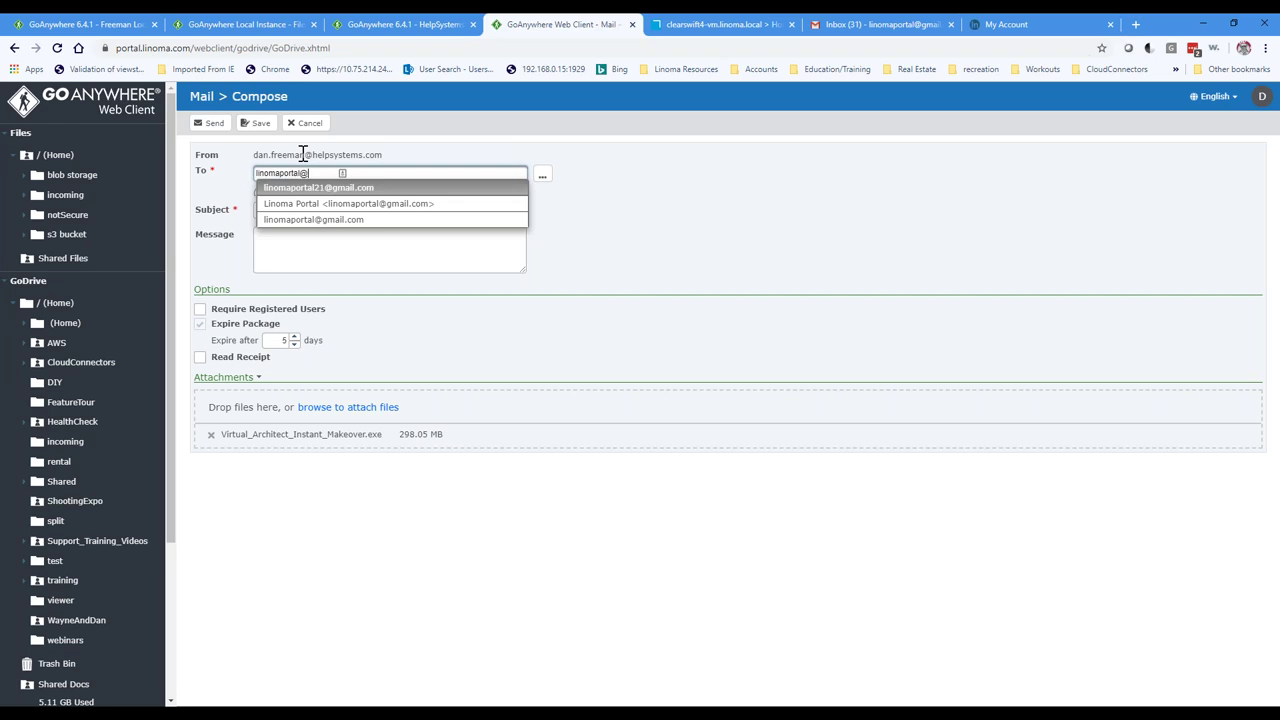
Step: Address the mail to the suggested portal recipient and write the message 'diy'
{"action": "key", "text": "Return"}
{"action": "key", "text": "Tab"}
{"action": "key", "text": "Tab"}
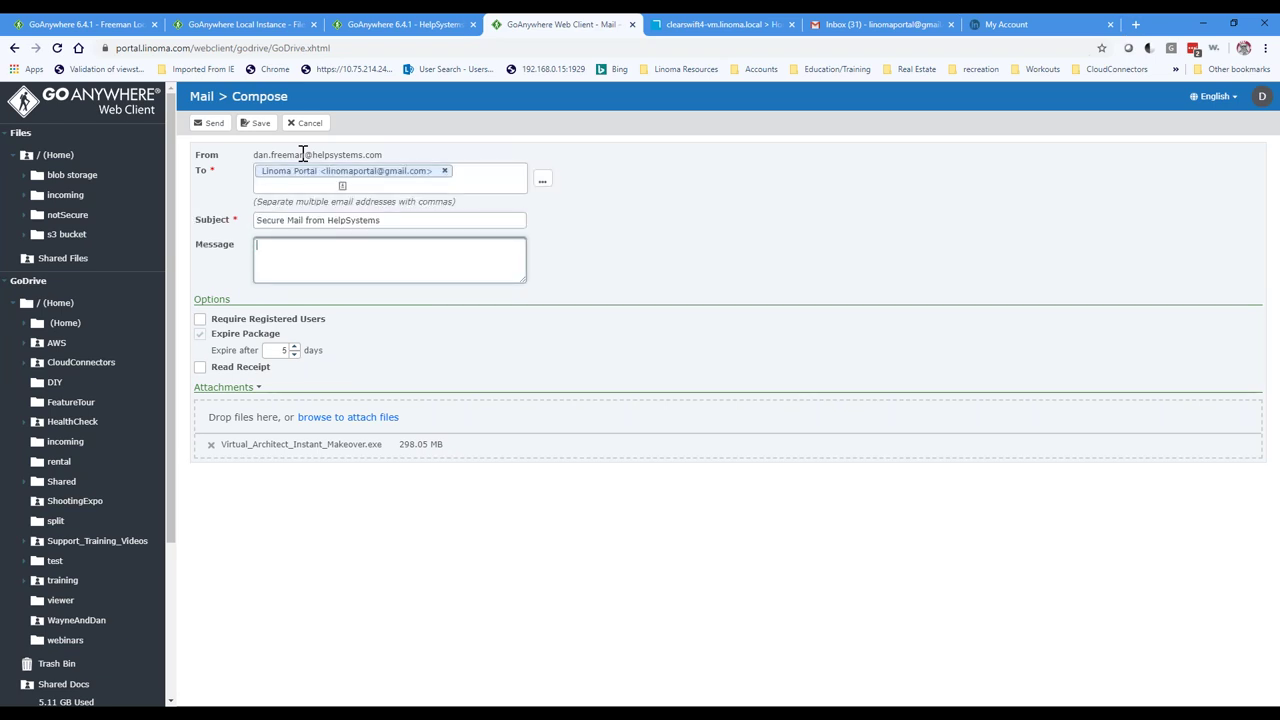
{"action": "type", "text": "diy stuff"}
Step: Send the package with Allow Reply on and Password Protect Package off
{"action": "left_click", "coordinate": [214, 124]}
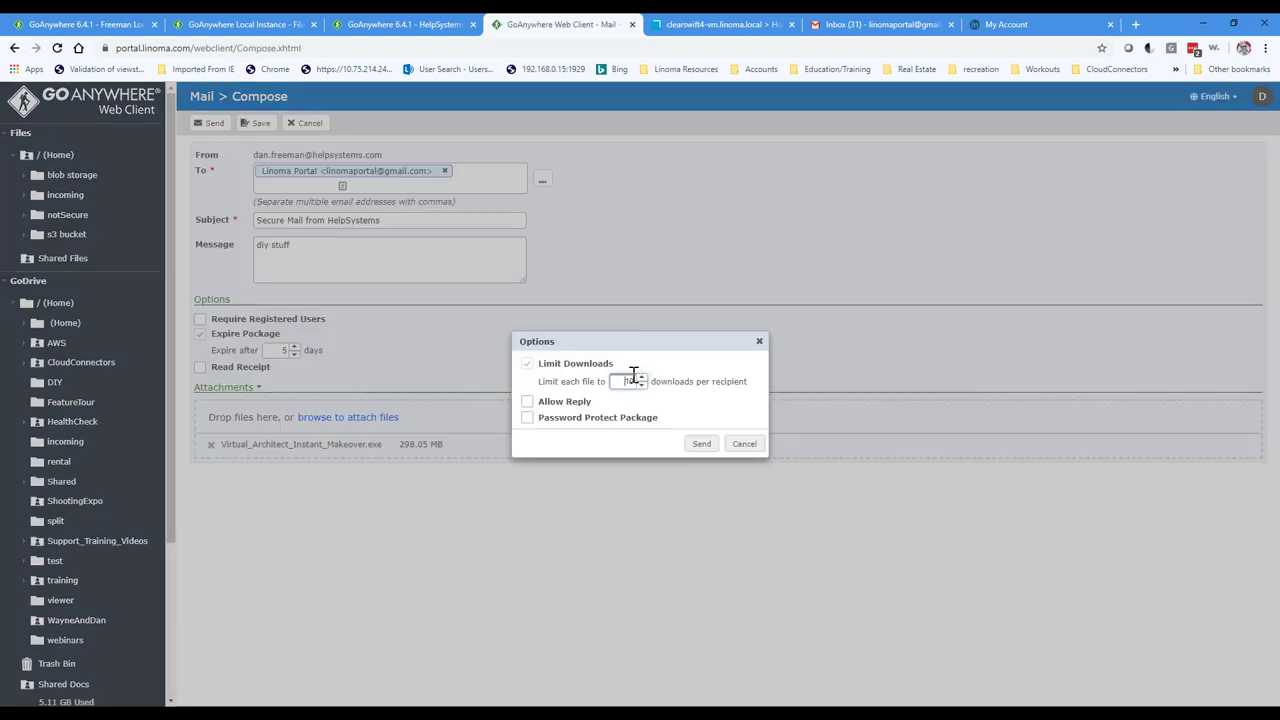
{"action": "left_click", "coordinate": [527, 404]}
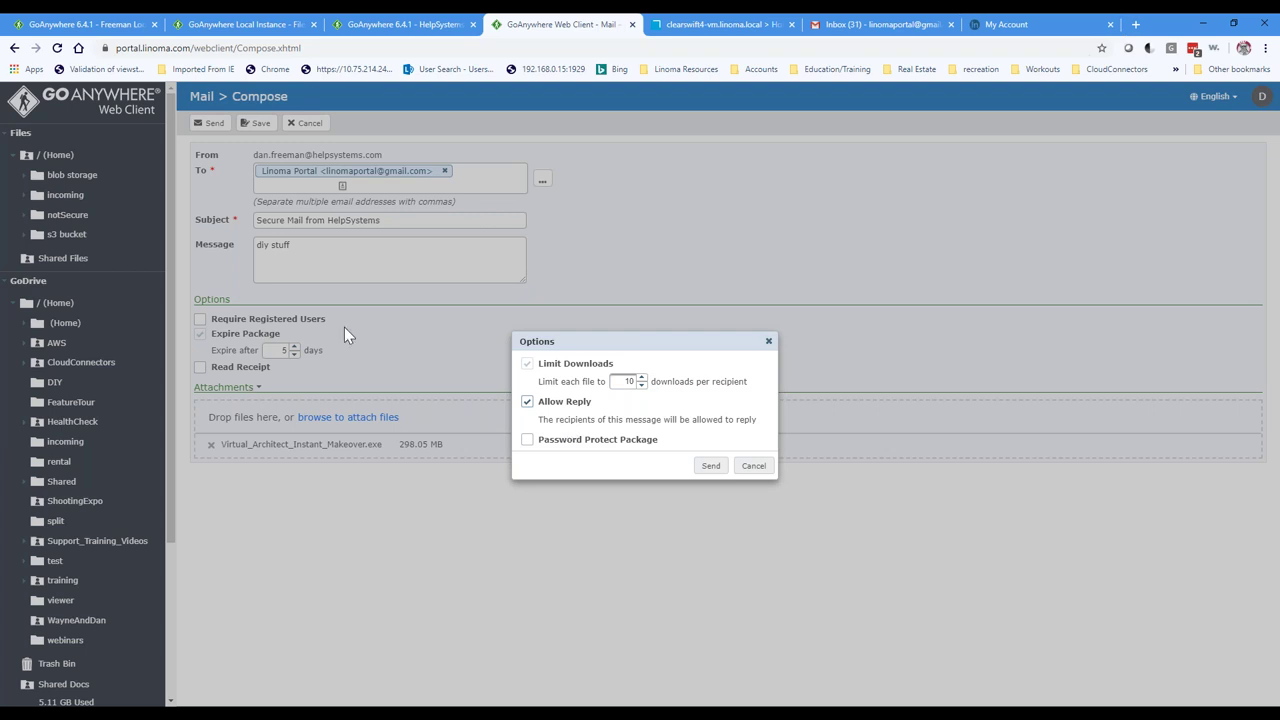
{"action": "left_click", "coordinate": [527, 441]}
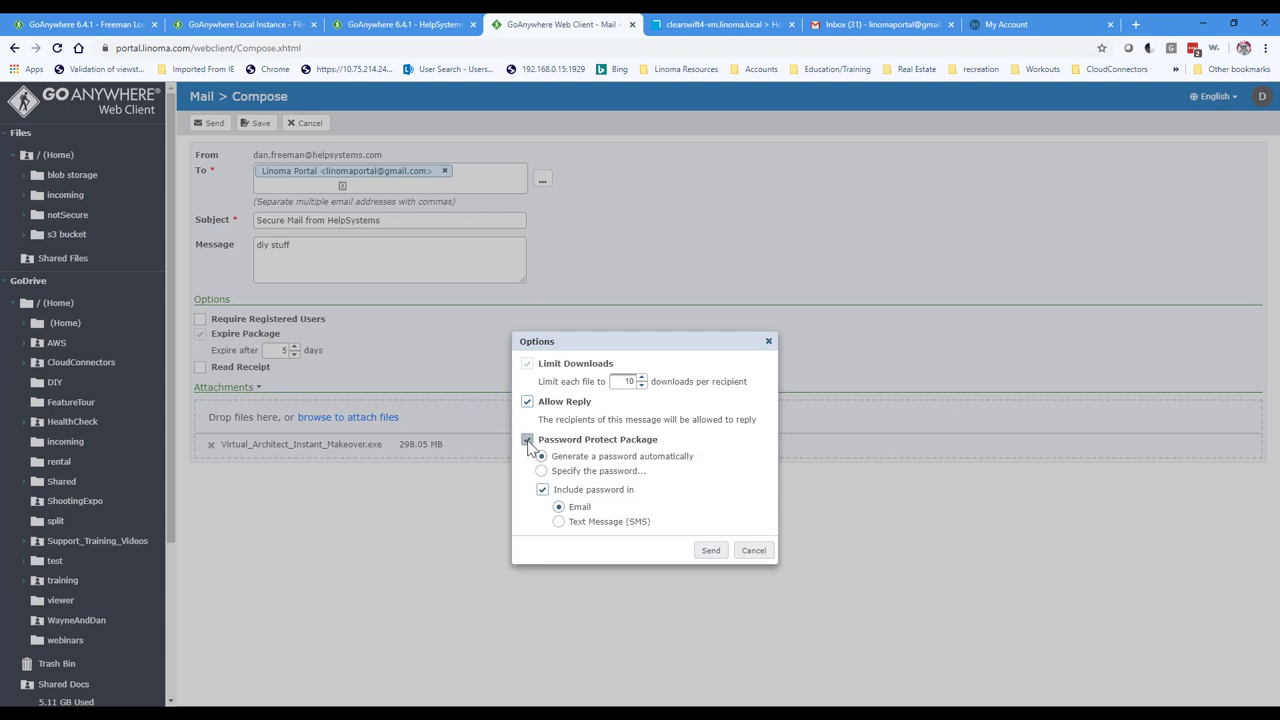
{"action": "left_click", "coordinate": [529, 441]}
{"action": "left_click", "coordinate": [711, 467]}
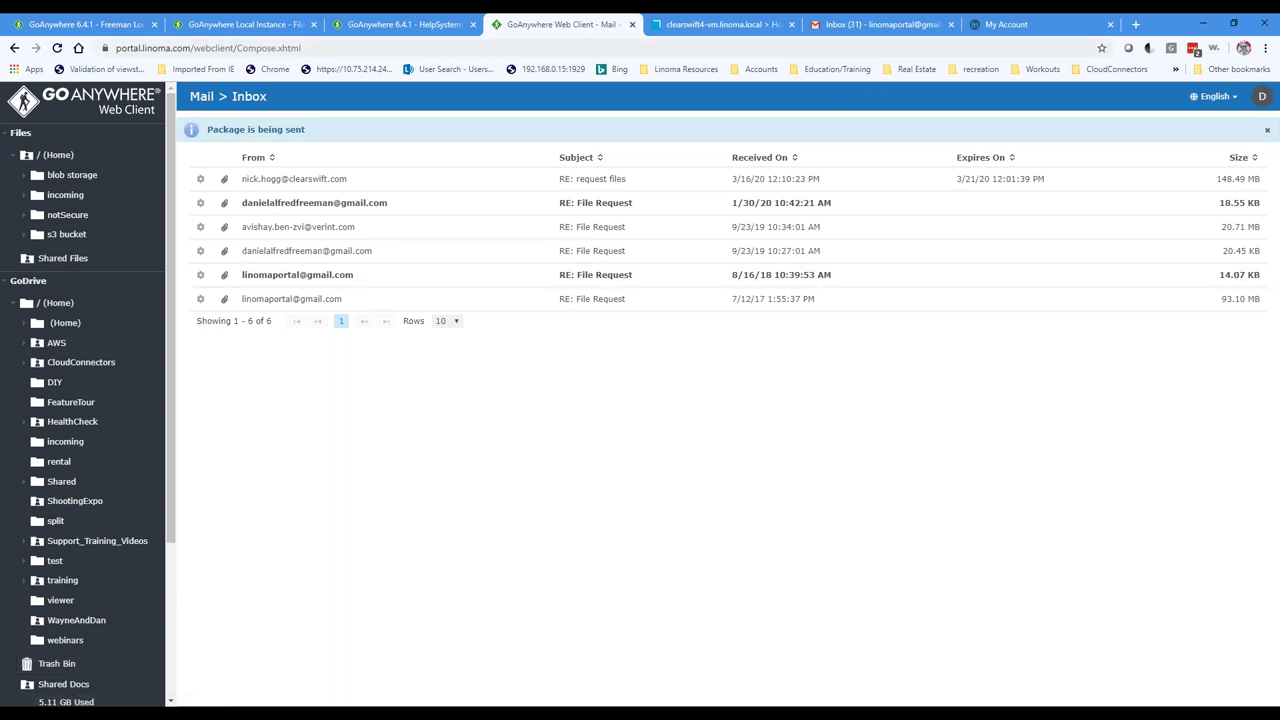
{"action": "left_click", "coordinate": [870, 24]}
Step: Open Gmail's Secure Mail from HelpSystems message and select the delivered file's name
{"action": "left_click", "coordinate": [229, 141]}
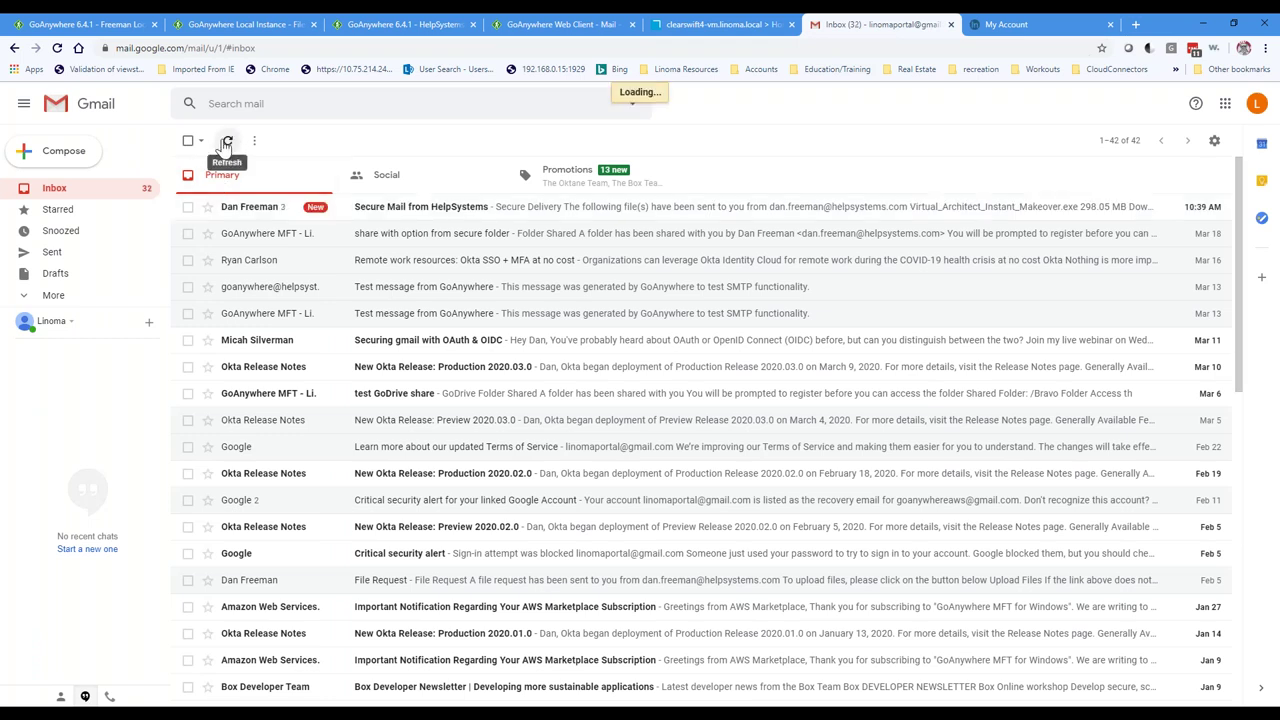
{"action": "left_click", "coordinate": [255, 210]}
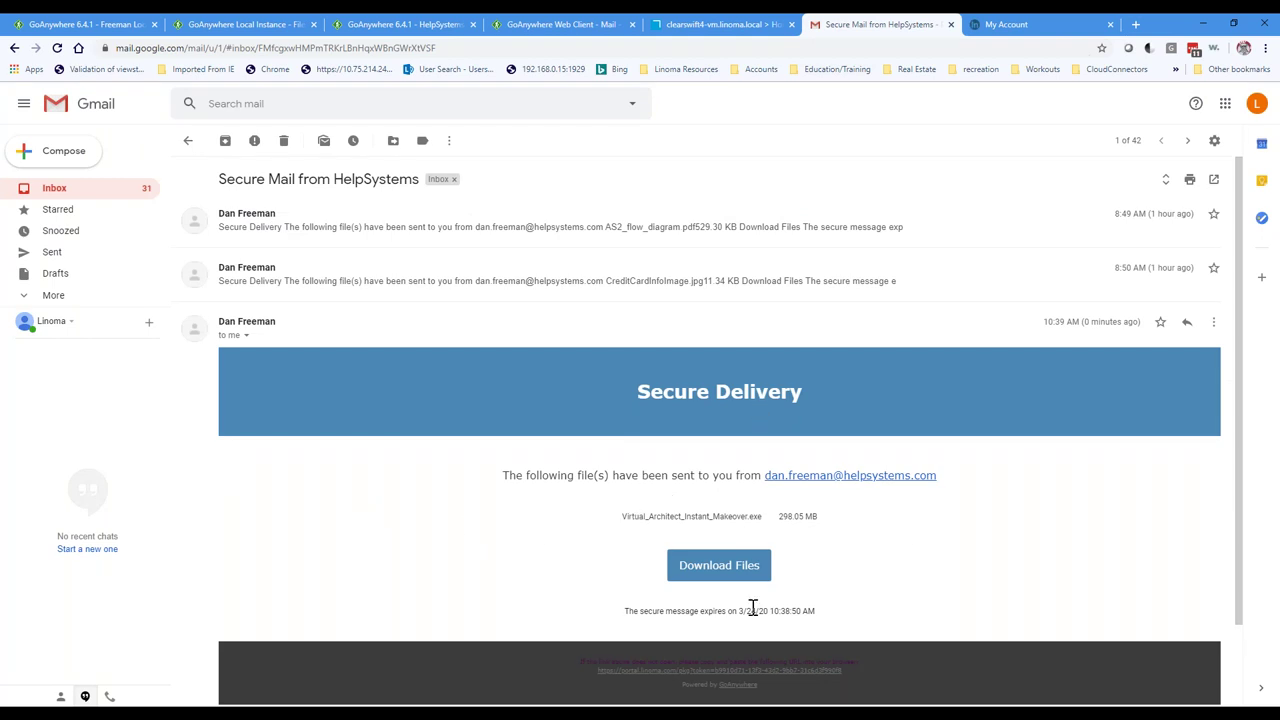
{"action": "left_click_drag", "start_coordinate": [622, 517], "coordinate": [765, 530]}
{"action": "double_click", "coordinate": [717, 517]}
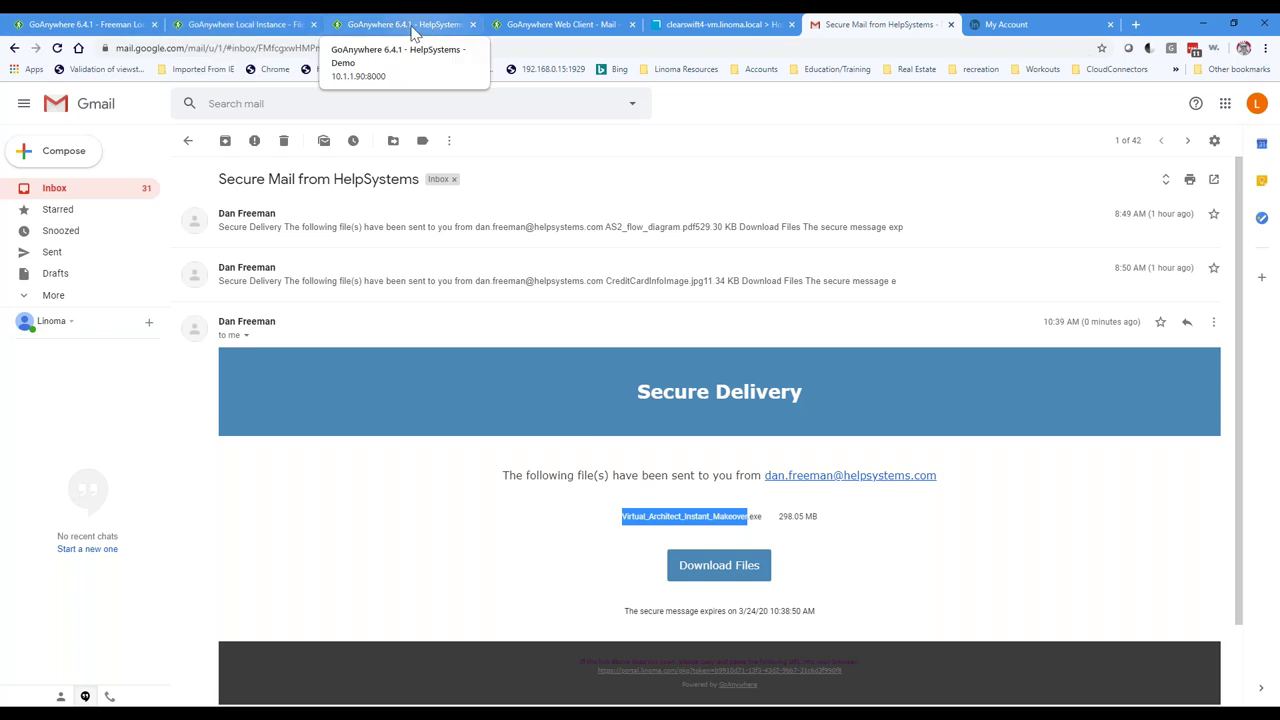
Step: Enable the Scan Email Contents route in the gateway's Web Policy Routes
{"action": "left_click", "coordinate": [730, 26]}
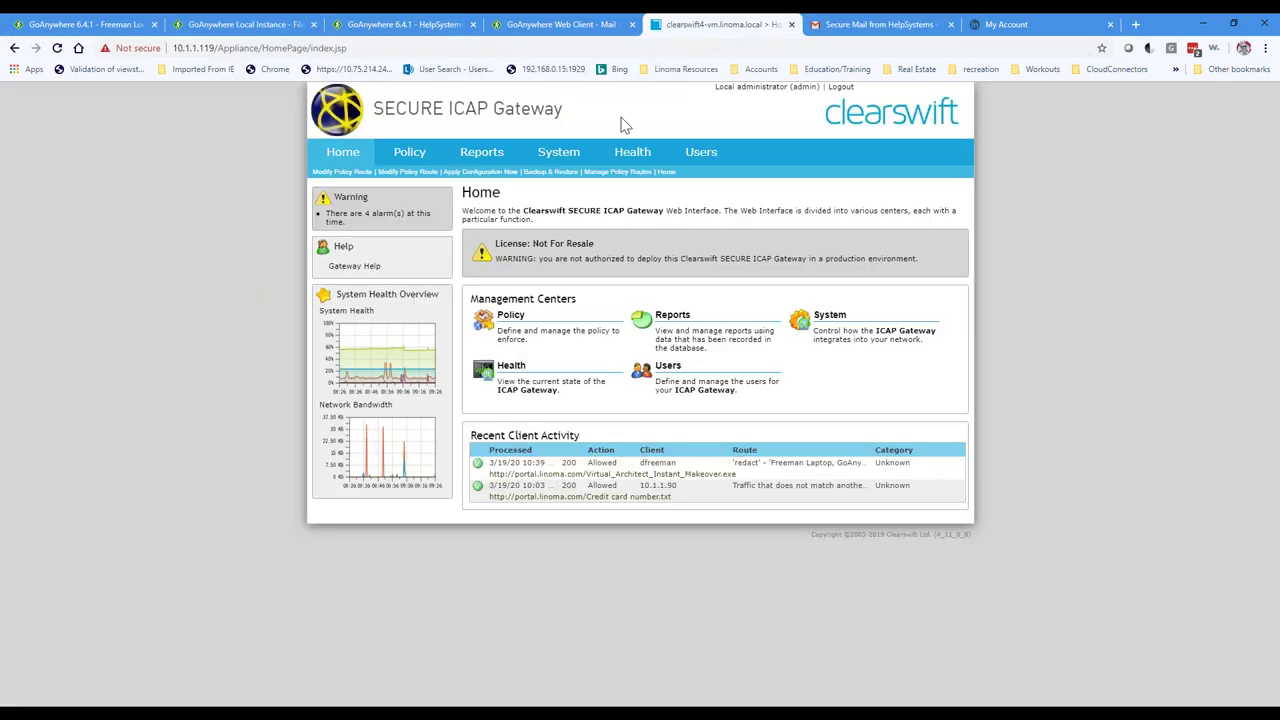
{"action": "left_click", "coordinate": [355, 158]}
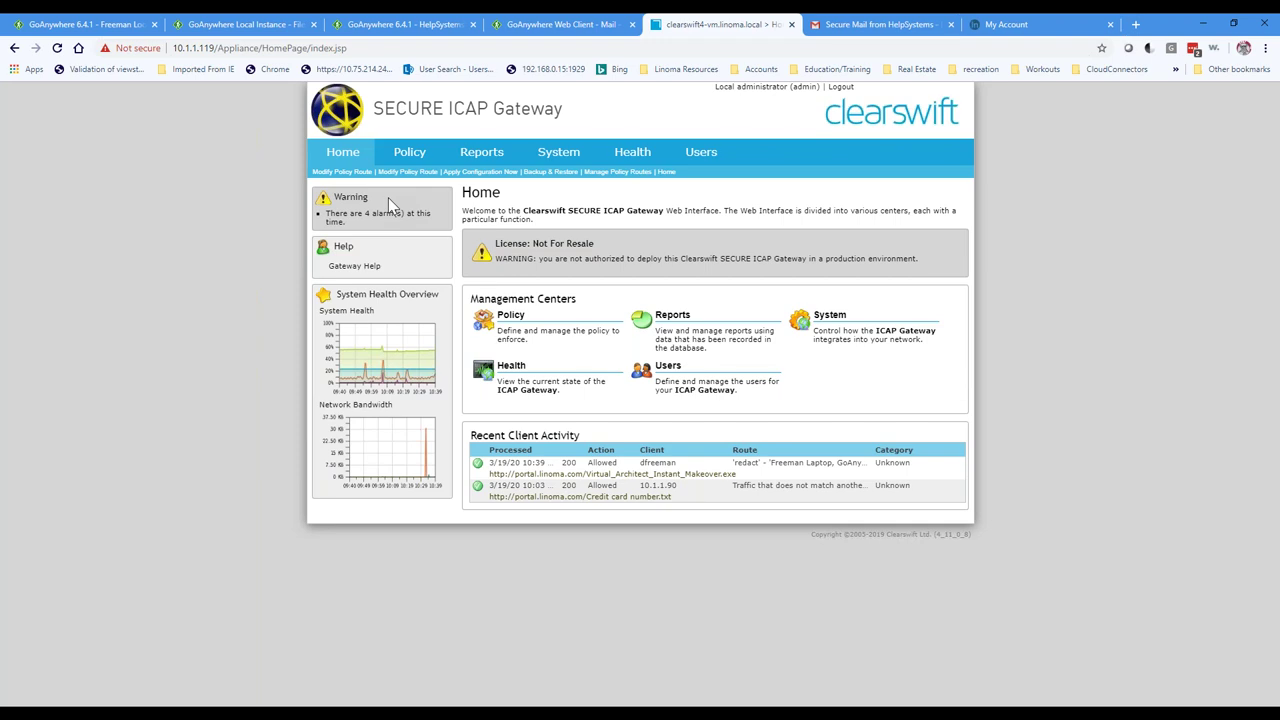
{"action": "mouse_move", "coordinate": [415, 160]}
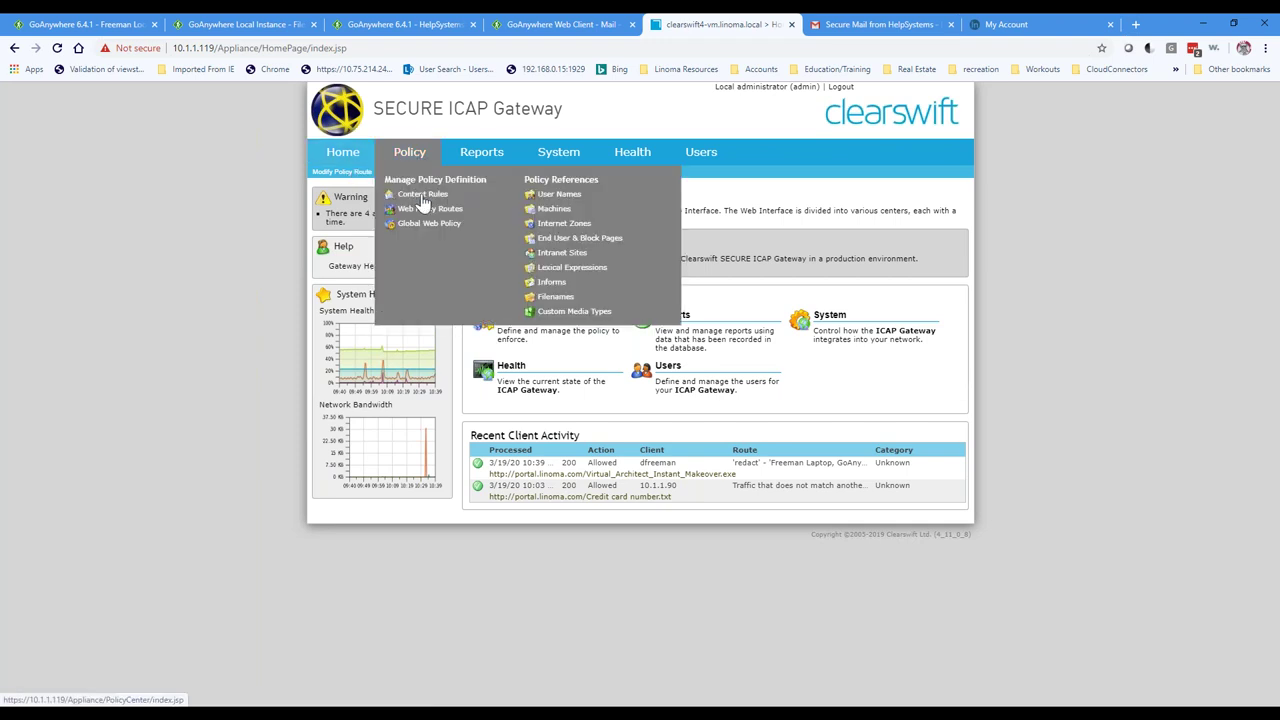
{"action": "left_click", "coordinate": [425, 210]}
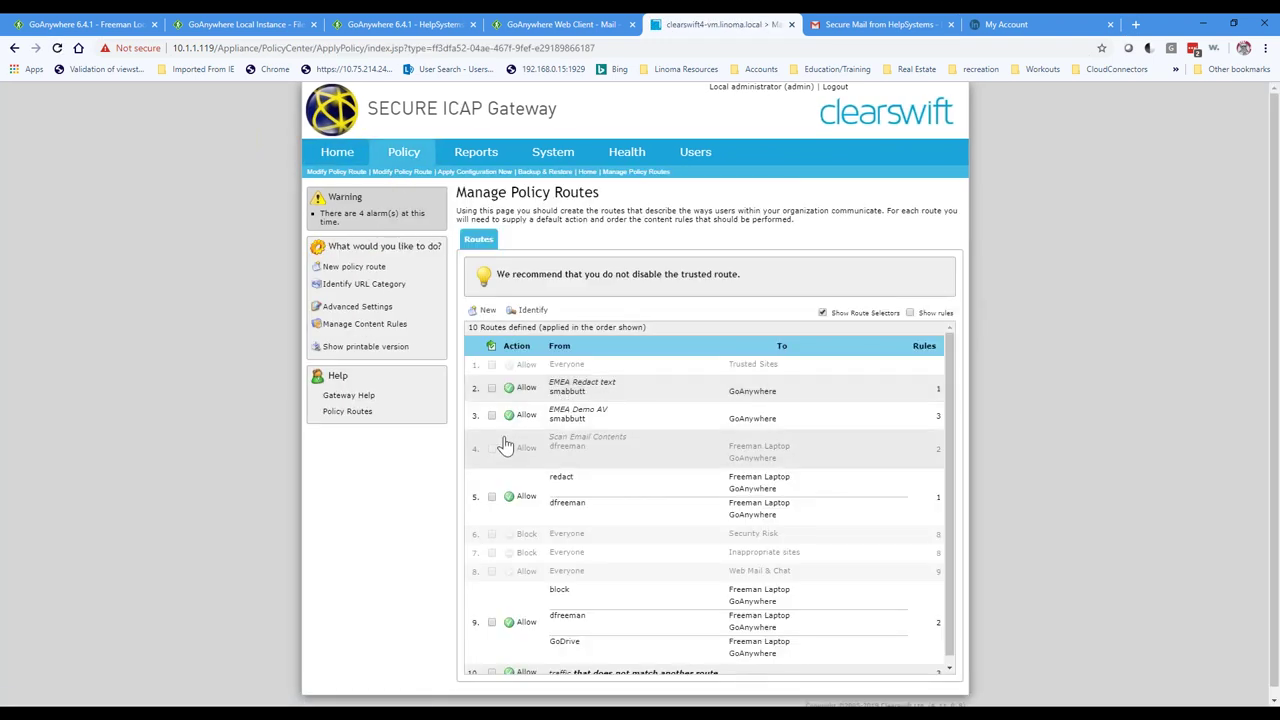
{"action": "left_click", "coordinate": [491, 448]}
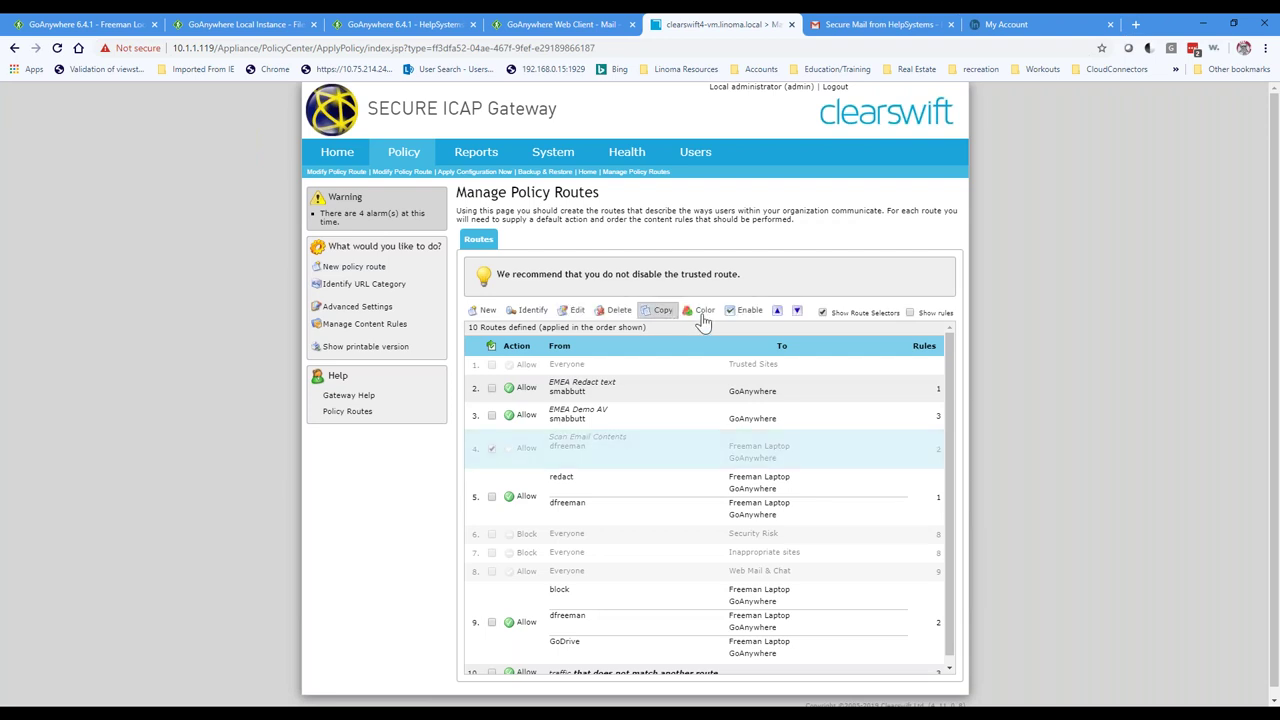
{"action": "left_click", "coordinate": [742, 311]}
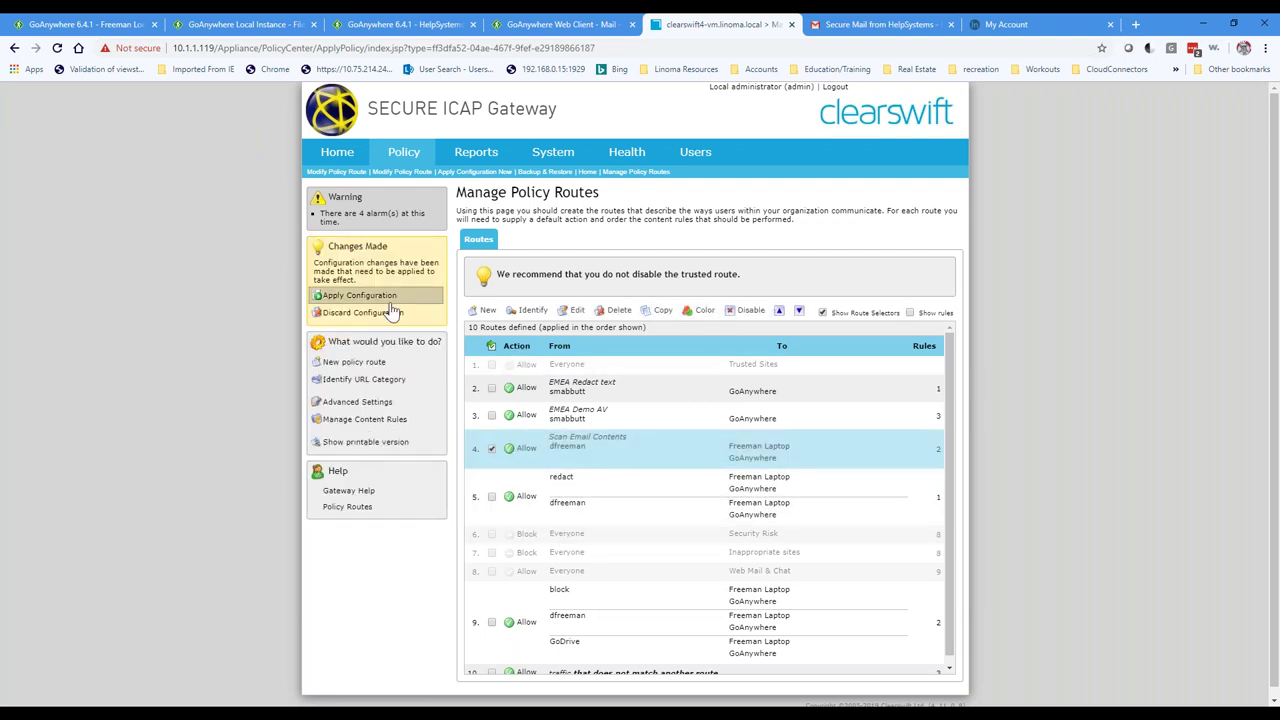
Step: Apply the configuration now as a planned Policy Modification
{"action": "left_click", "coordinate": [345, 295]}
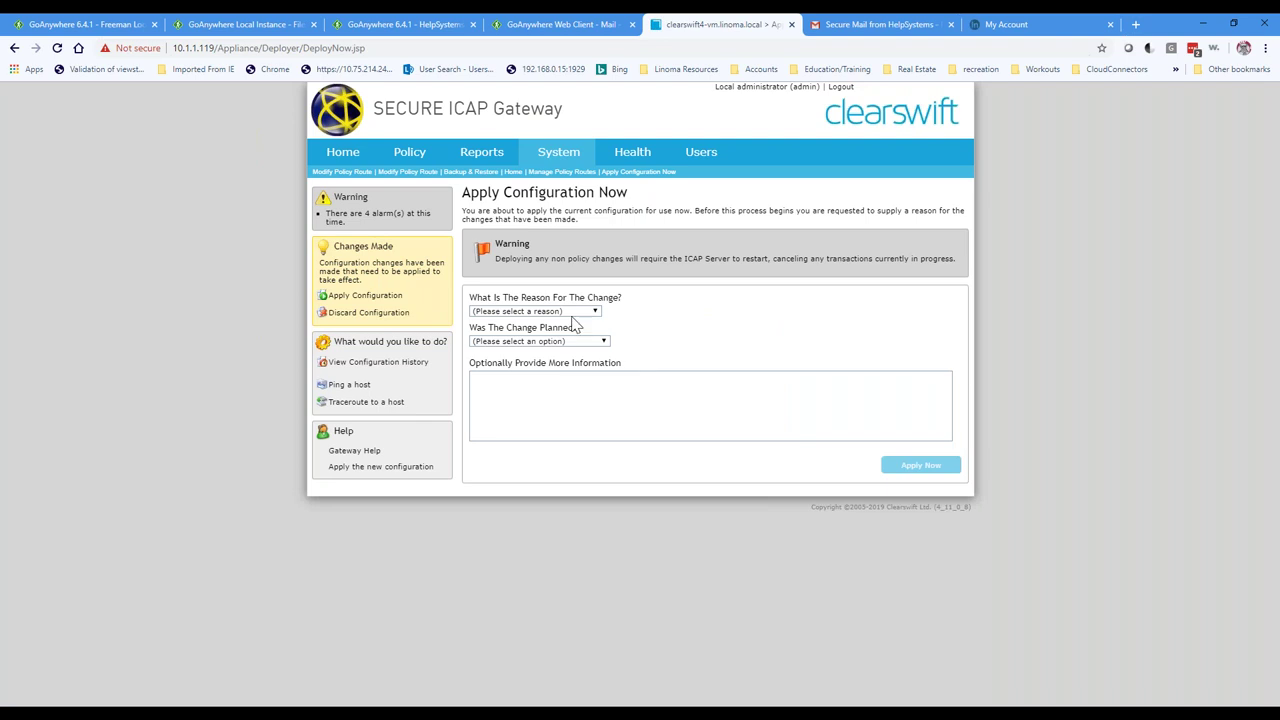
{"action": "left_click", "coordinate": [556, 311]}
{"action": "left_click", "coordinate": [531, 343]}
{"action": "left_click", "coordinate": [531, 343]}
{"action": "left_click", "coordinate": [530, 360]}
{"action": "left_click", "coordinate": [910, 470]}
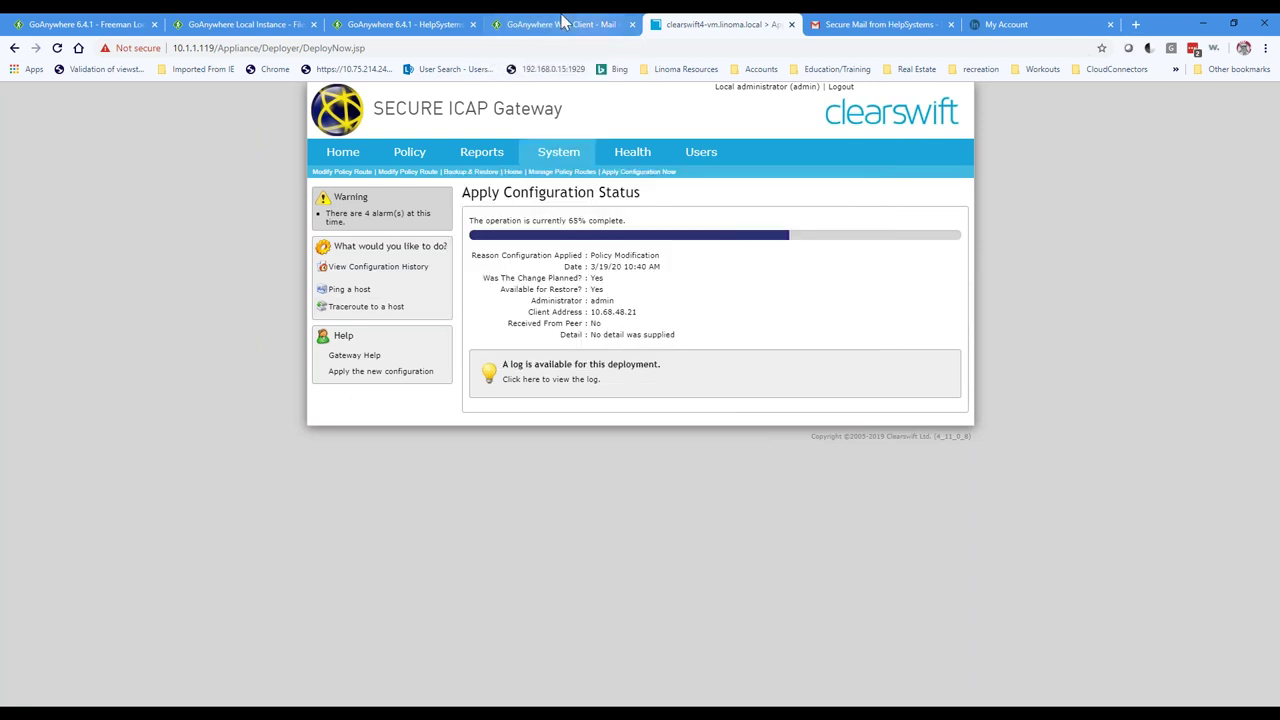
{"action": "left_click", "coordinate": [540, 28]}
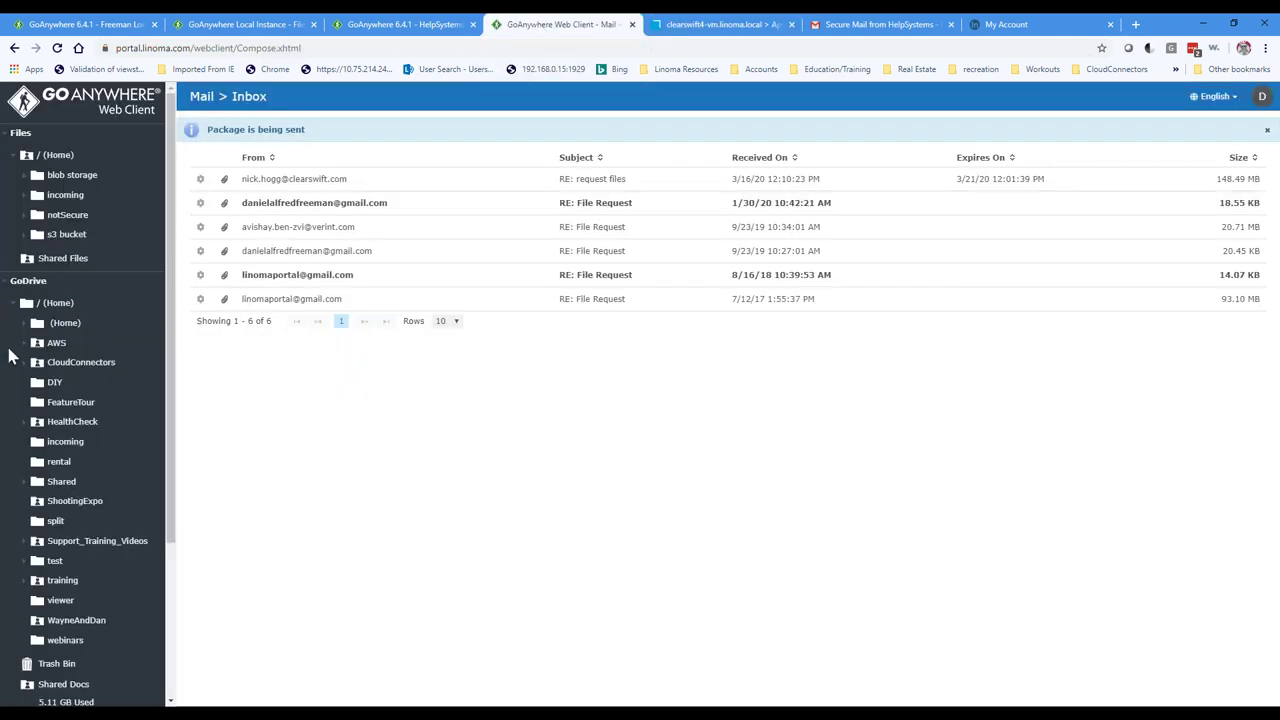
Step: Start a new secure mail addressed to Linoma Portal
{"action": "scroll", "coordinate": [155, 503], "scroll_direction": "down", "scroll_amount": 3}
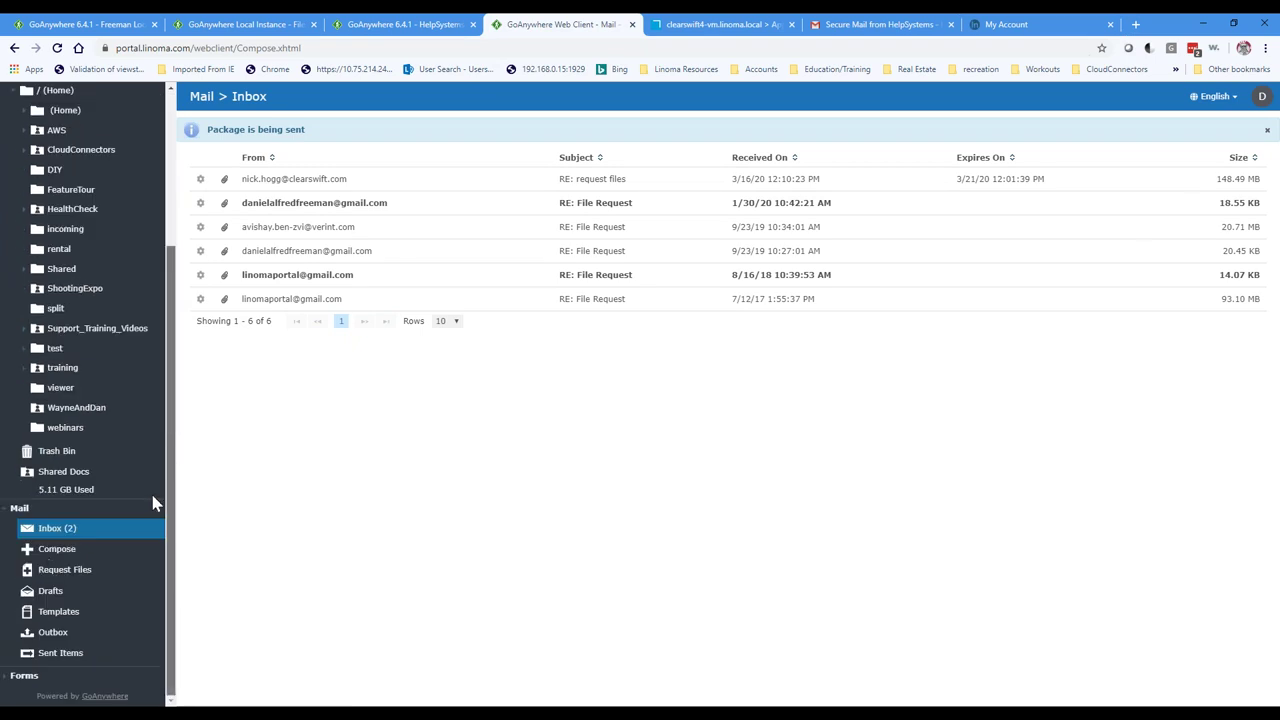
{"action": "left_click", "coordinate": [53, 552]}
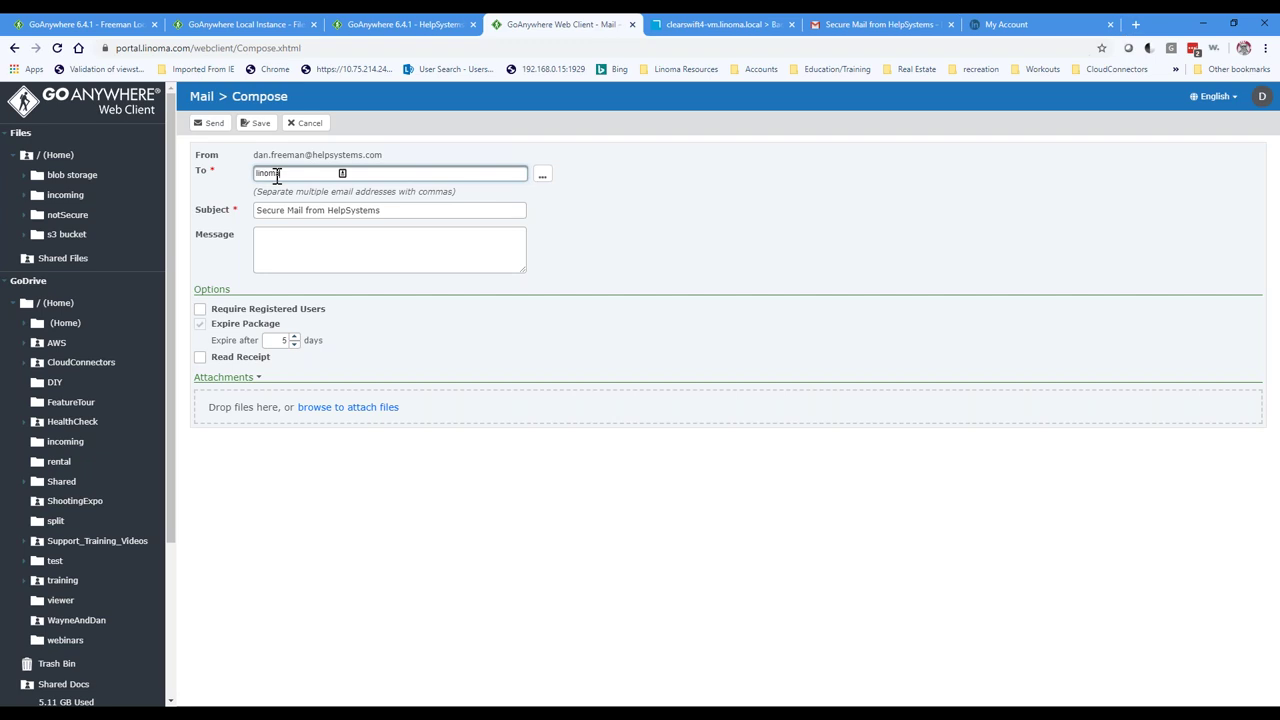
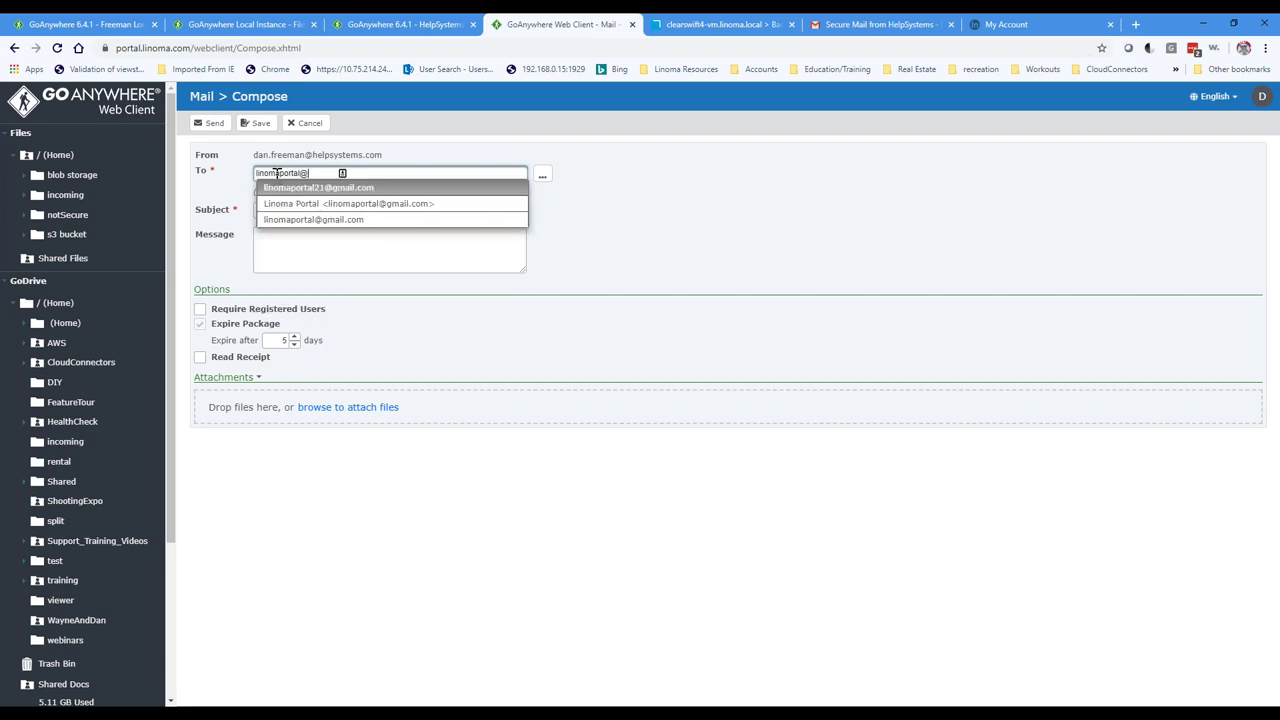
{"action": "key", "text": "Tab"}
{"action": "key", "text": "Tab"}
{"action": "key", "text": "Tab"}
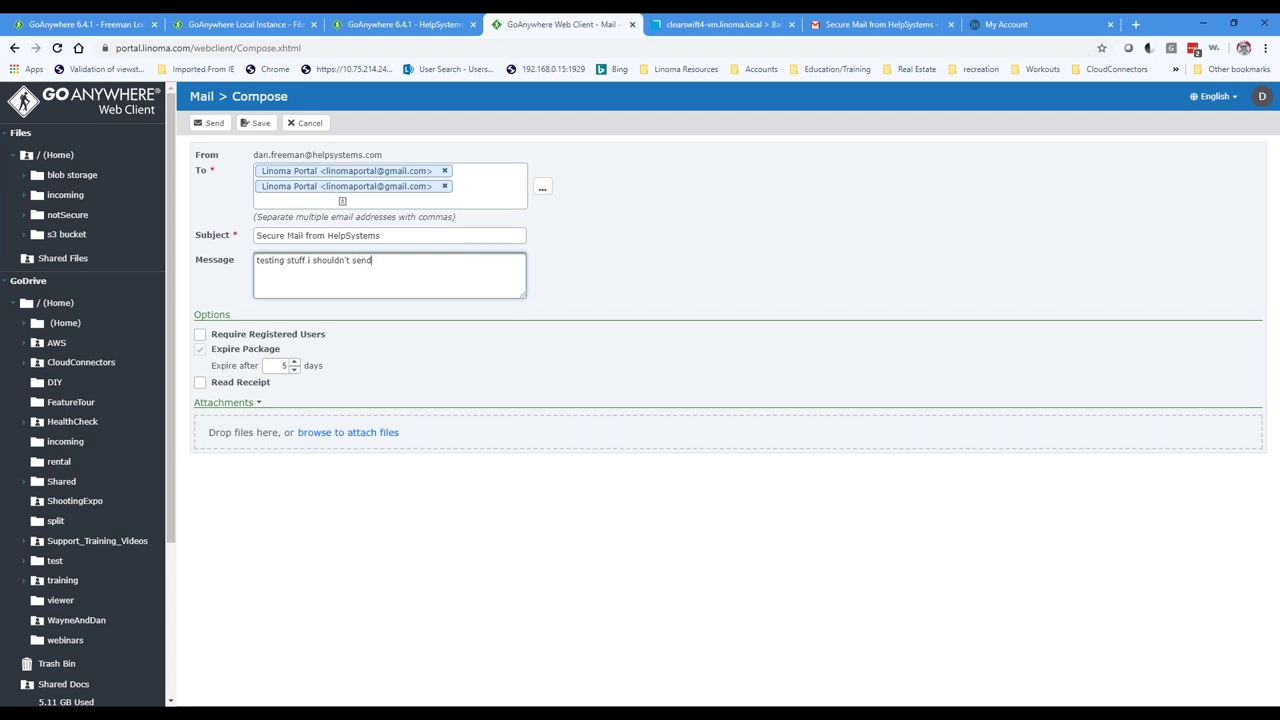
Step: Attach CreditCardInfoImage.jpg from the email test files folder
{"action": "left_click", "coordinate": [250, 625]}
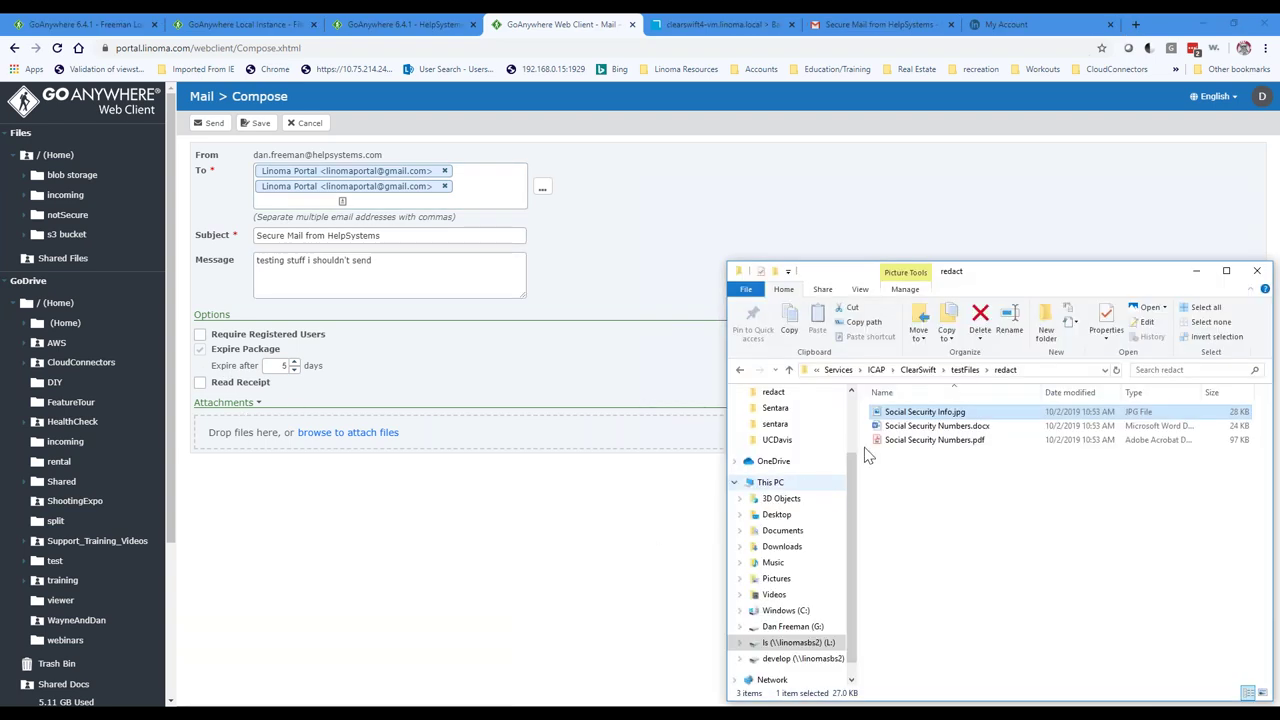
{"action": "left_click", "coordinate": [965, 369]}
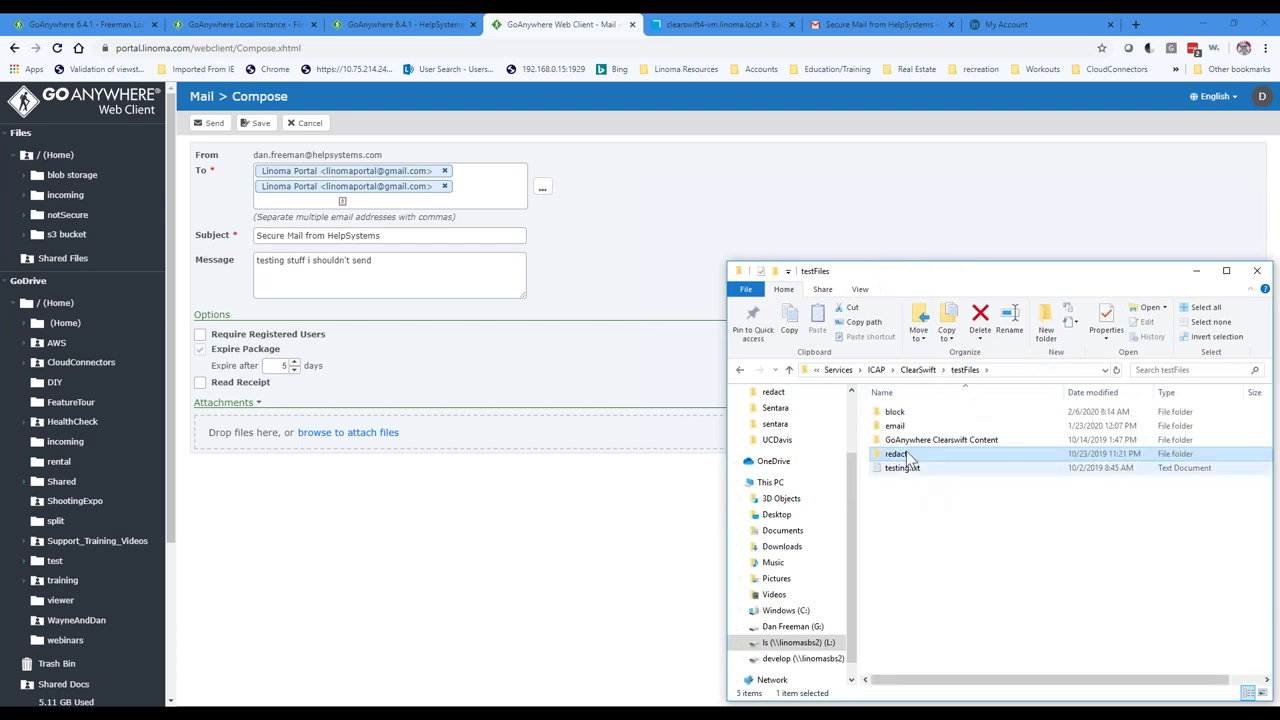
{"action": "double_click", "coordinate": [894, 425]}
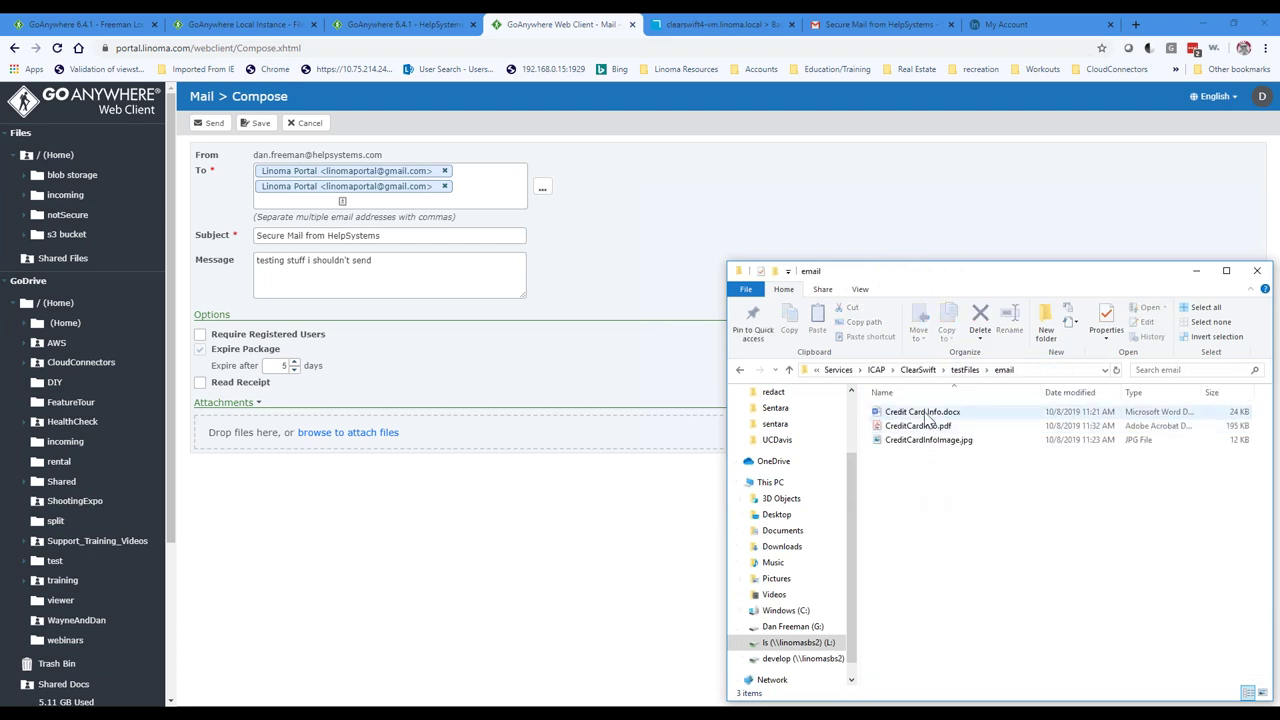
{"action": "left_click", "coordinate": [918, 443]}
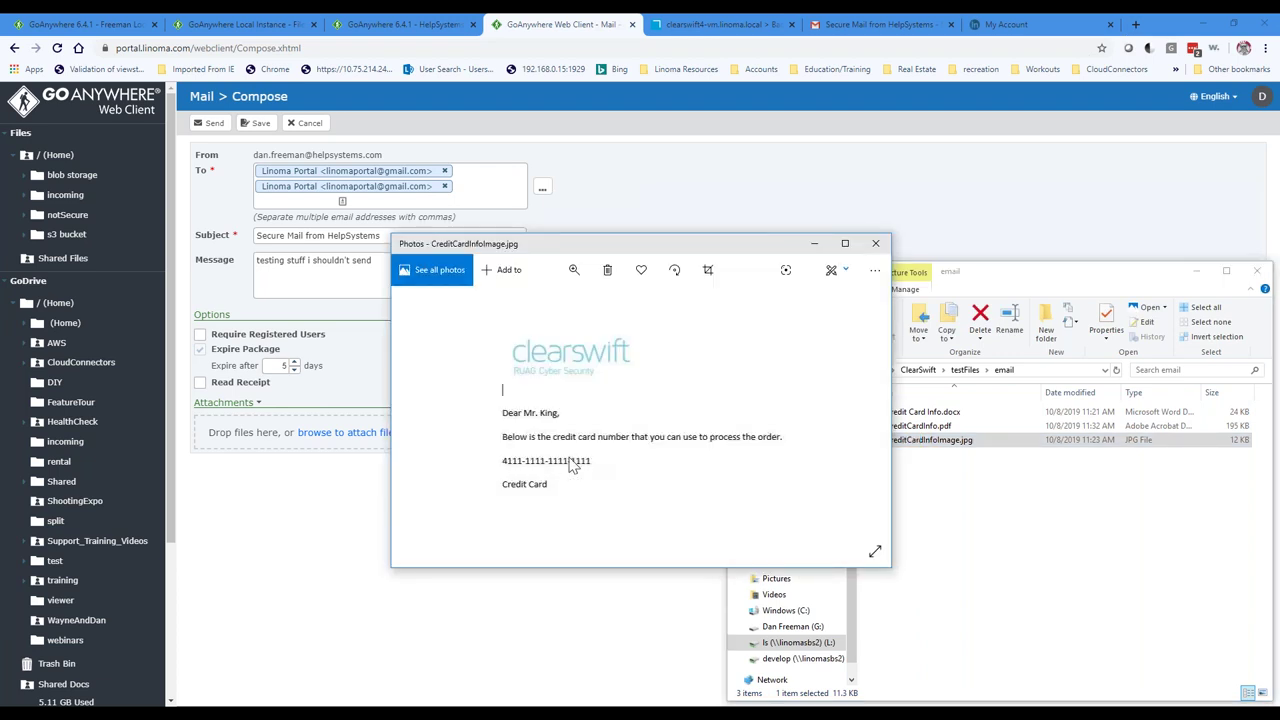
{"action": "left_click", "coordinate": [876, 245]}
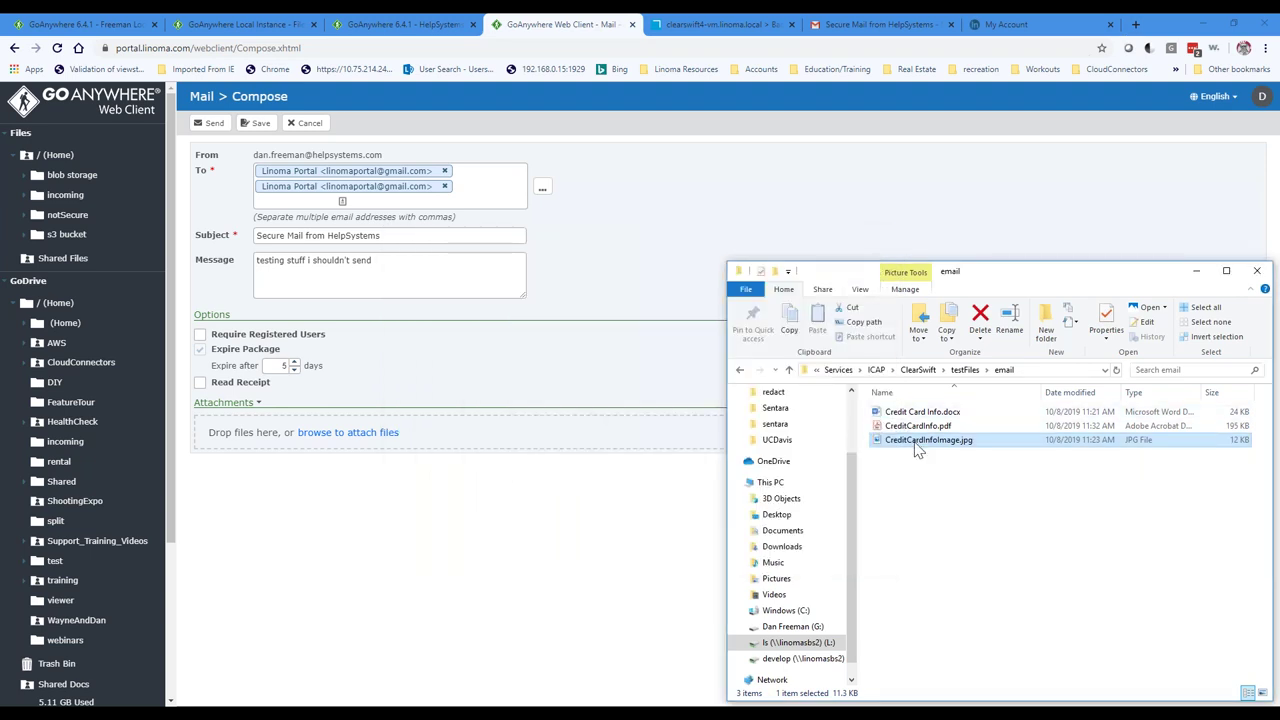
{"action": "left_click_drag", "start_coordinate": [913, 450], "coordinate": [388, 441]}
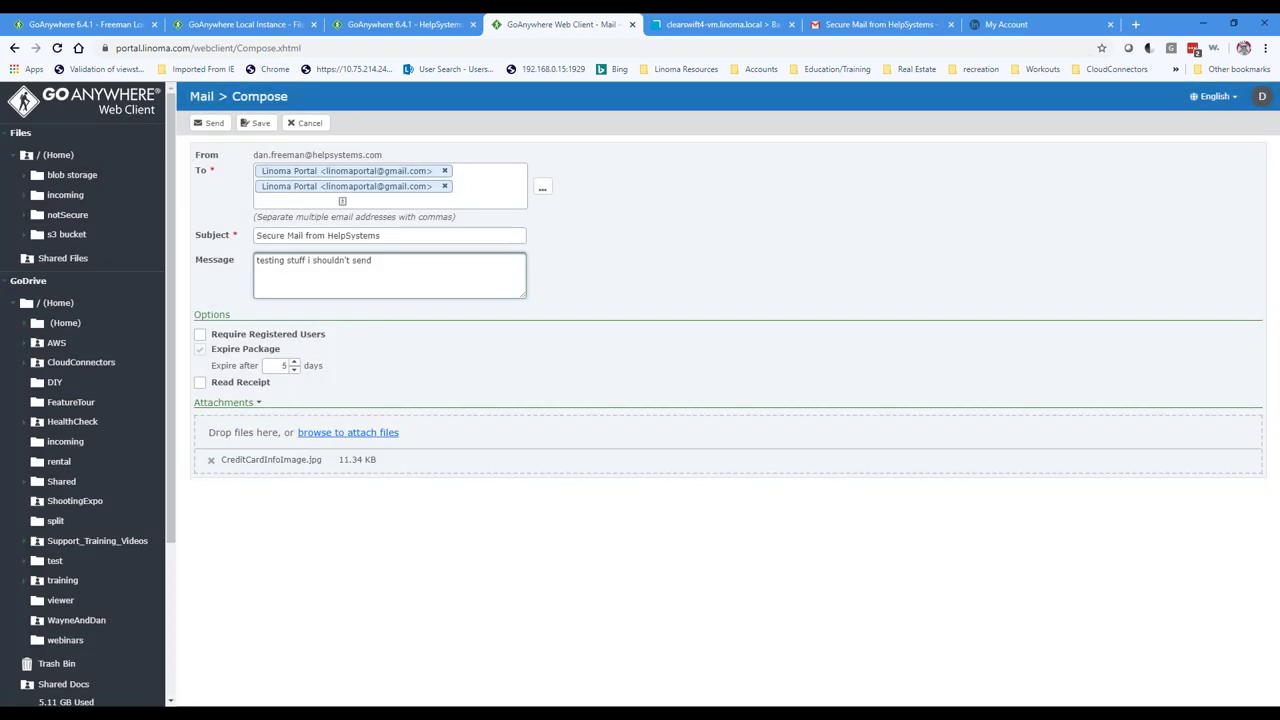
Step: Remove the duplicate Linoma Portal recipient and send with default download options
{"action": "left_click", "coordinate": [745, 26]}
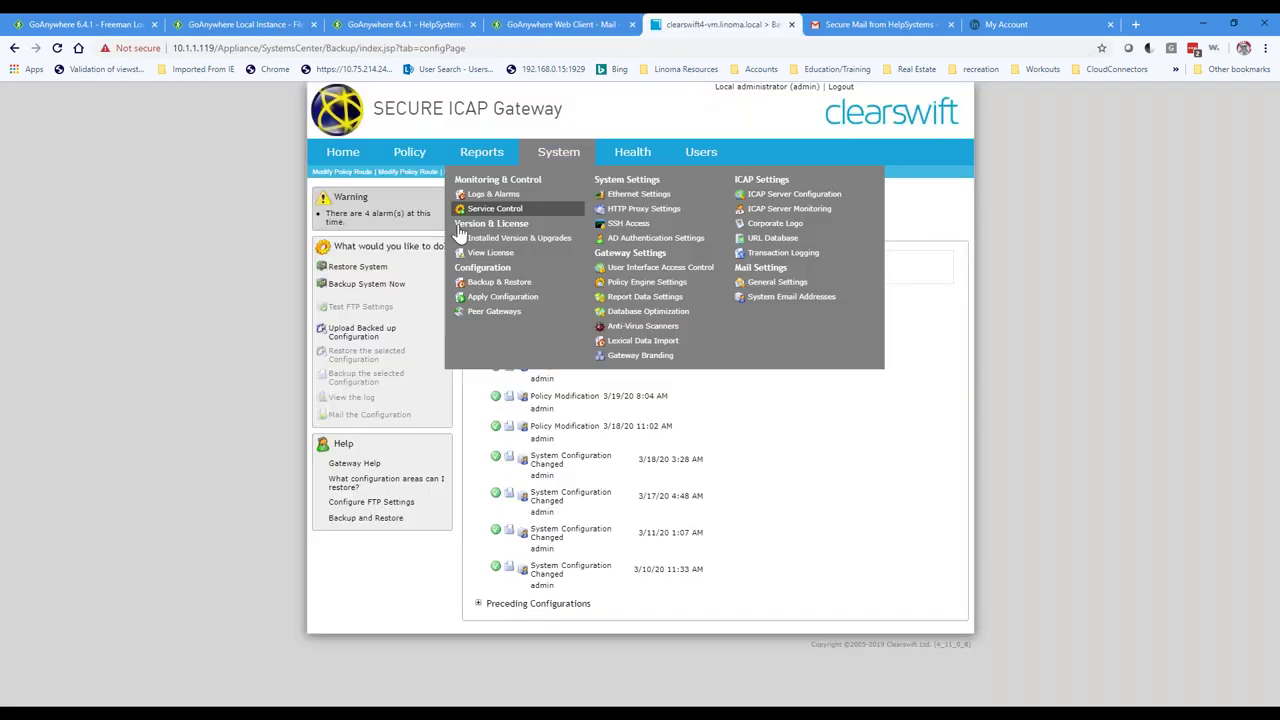
{"action": "left_click", "coordinate": [343, 152]}
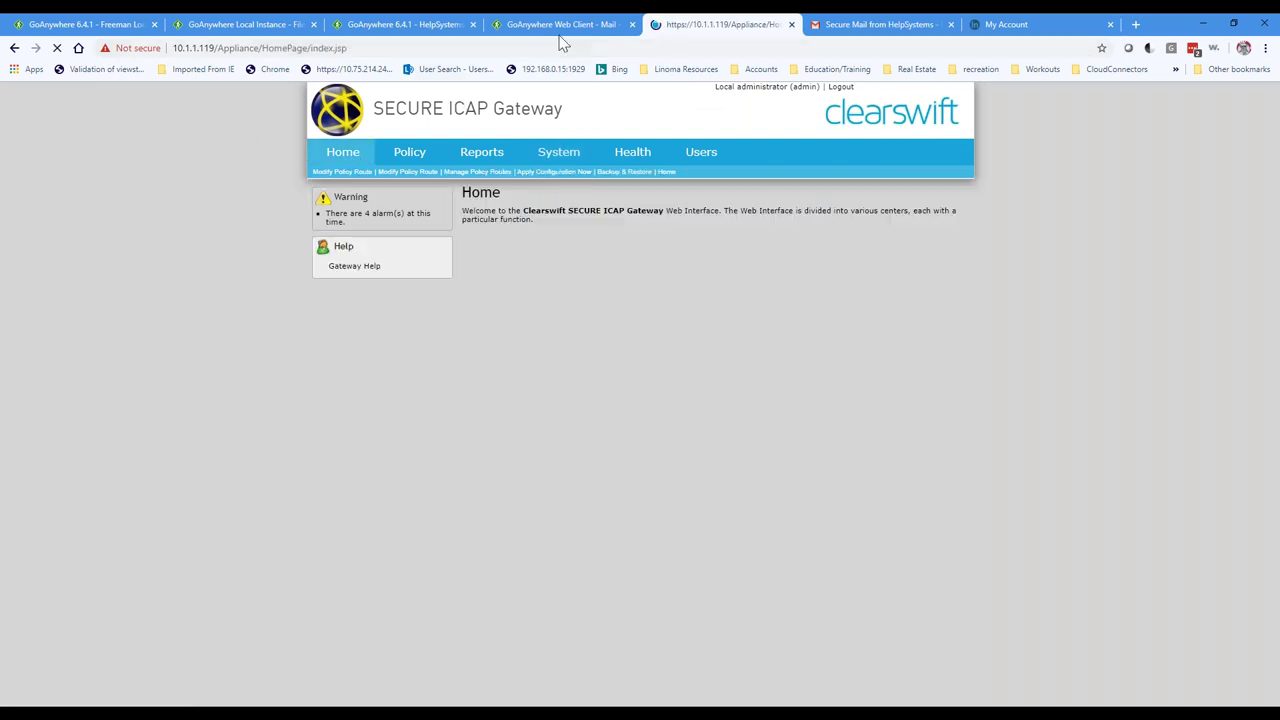
{"action": "left_click", "coordinate": [562, 27]}
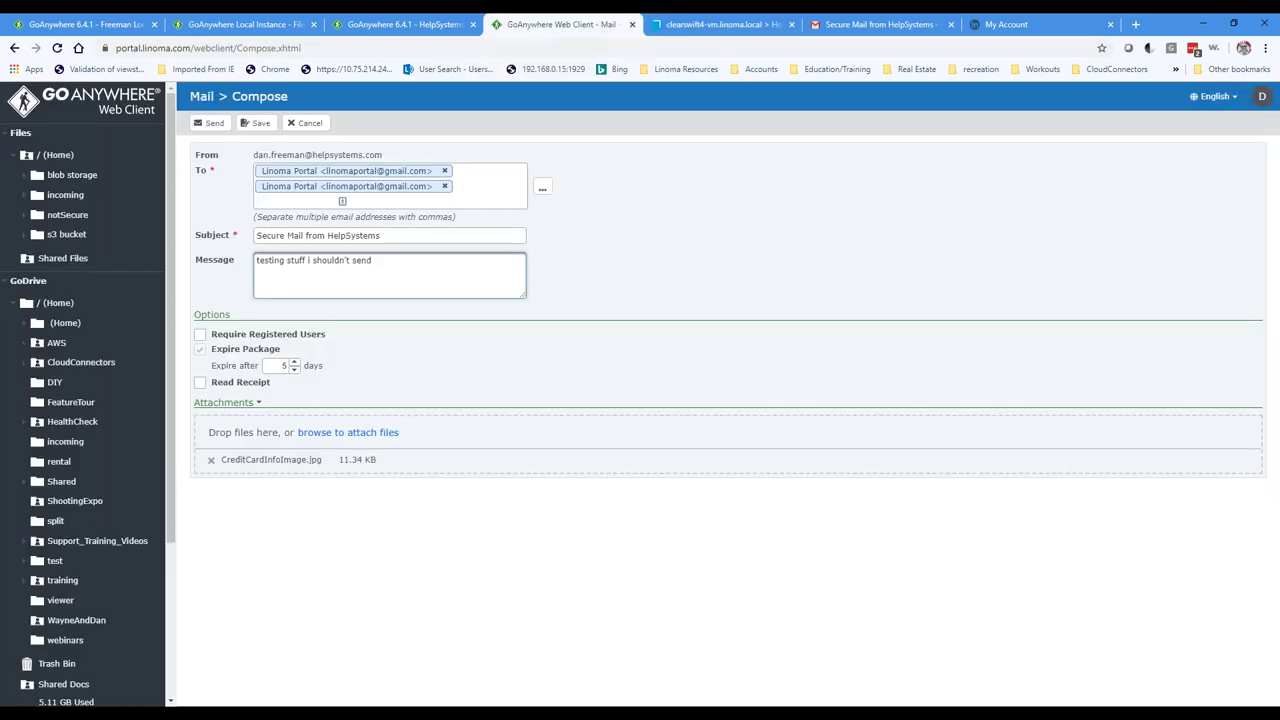
{"action": "left_click", "coordinate": [444, 187]}
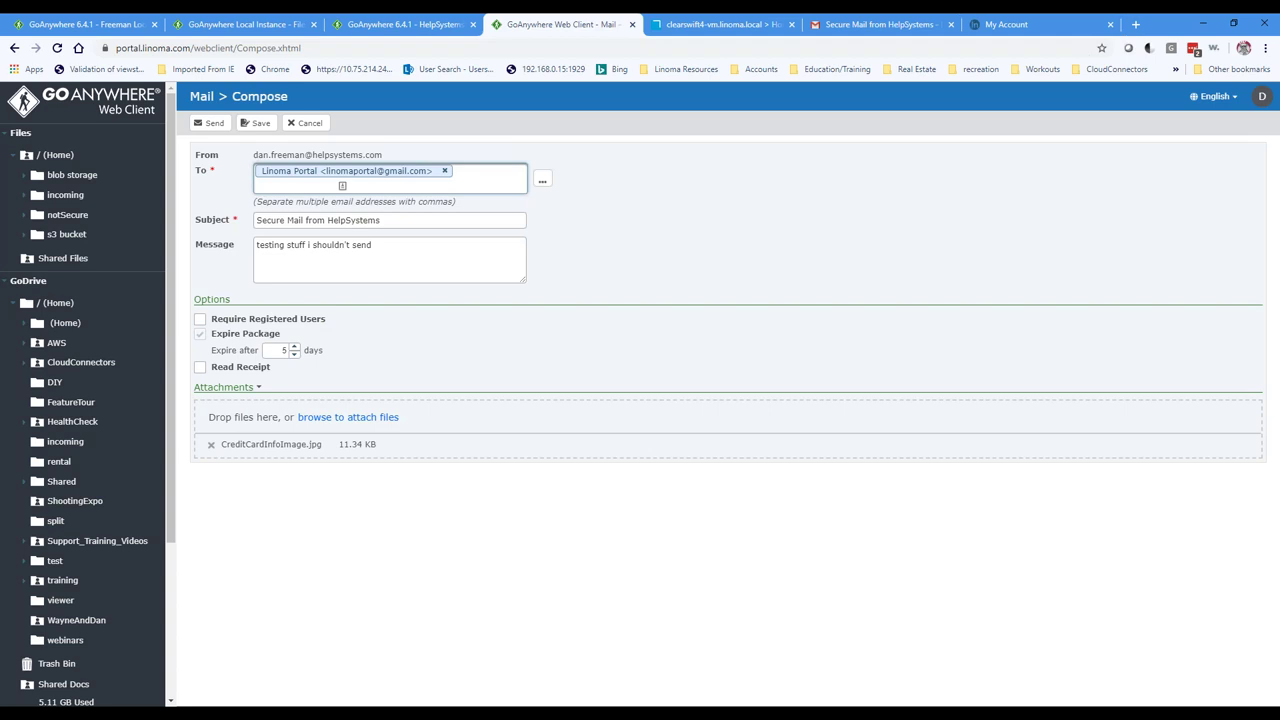
{"action": "left_click", "coordinate": [212, 127]}
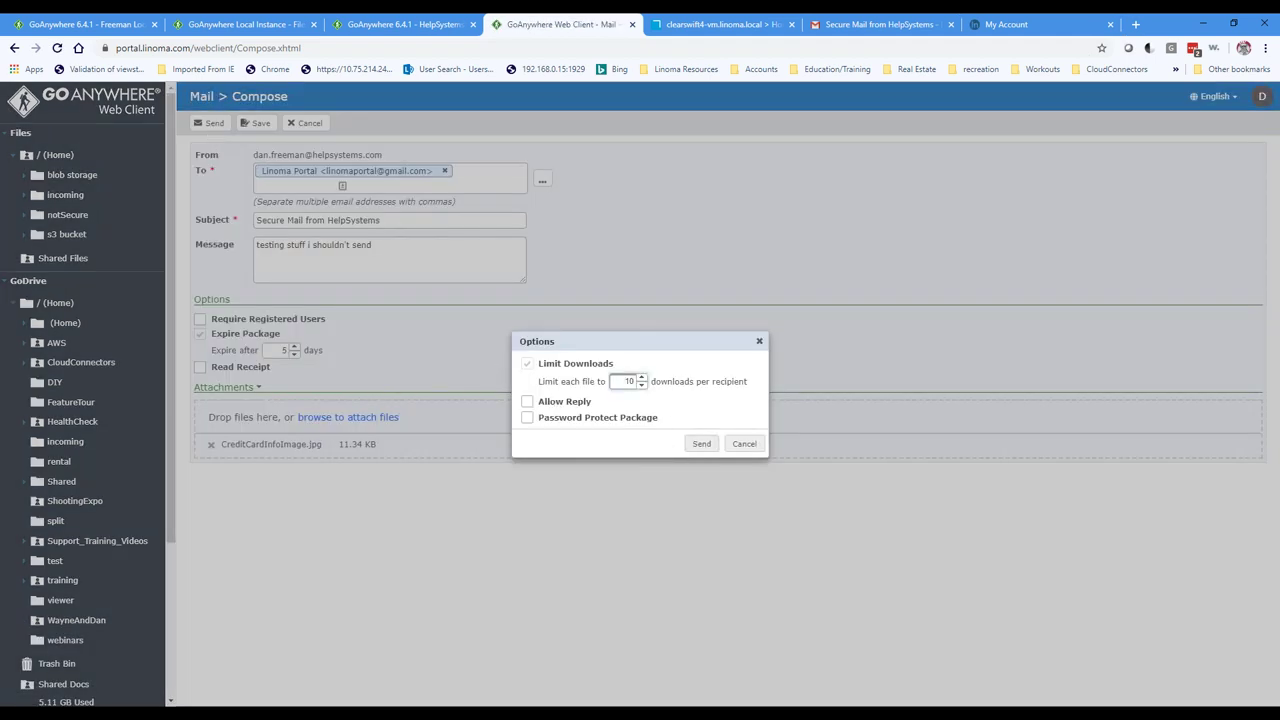
{"action": "left_click", "coordinate": [701, 443]}
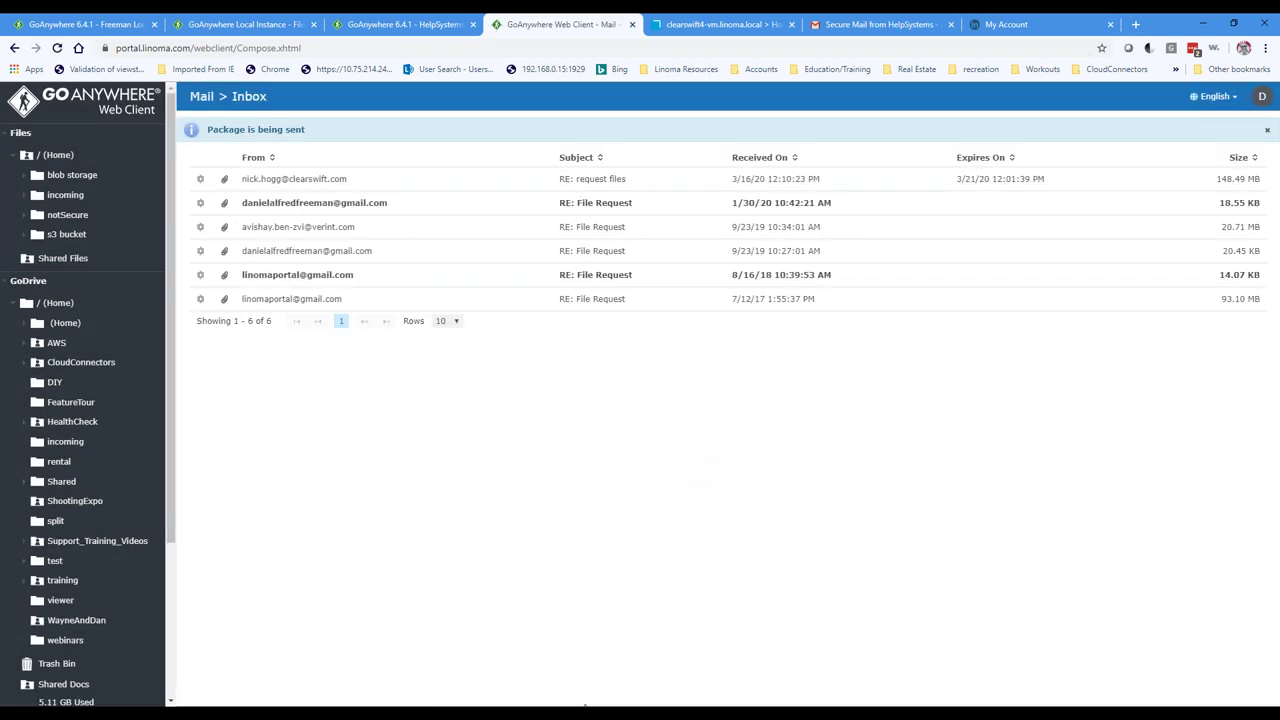
Step: Open Clearswift's Email Denied per Policy notice in Outlook
{"action": "left_click", "coordinate": [585, 705]}
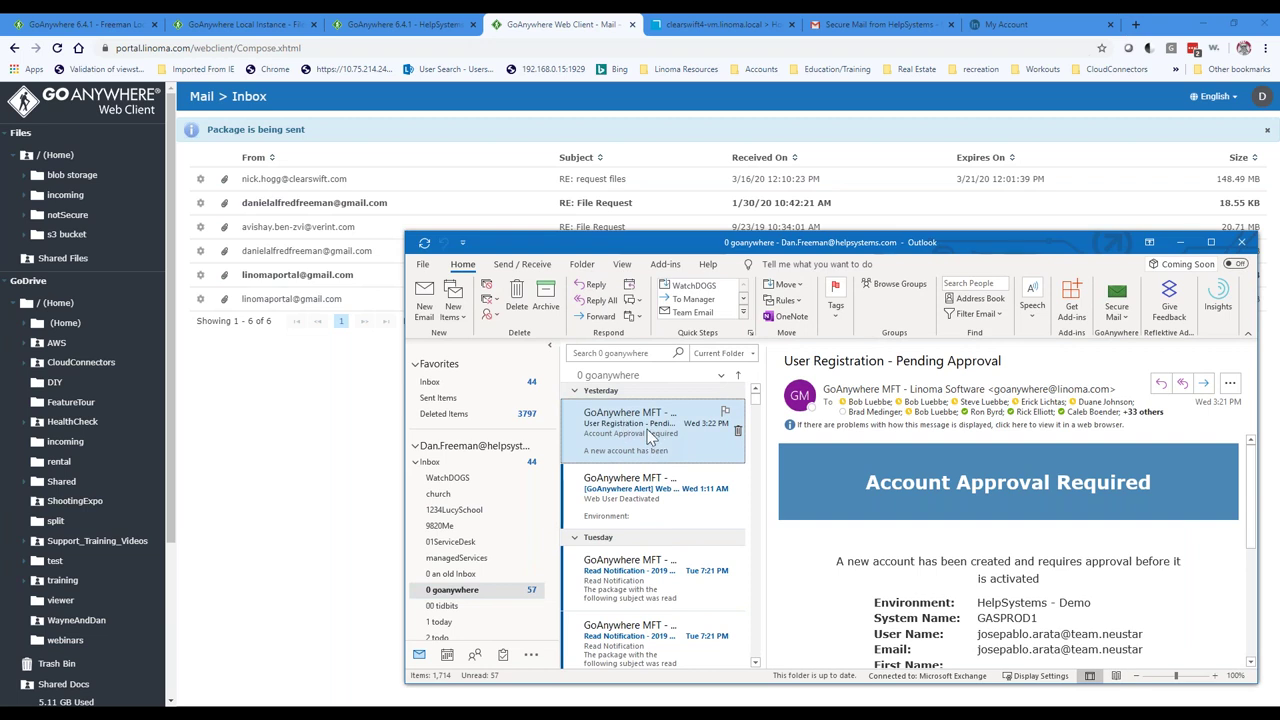
{"action": "left_click_drag", "start_coordinate": [1005, 248], "coordinate": [992, 178]}
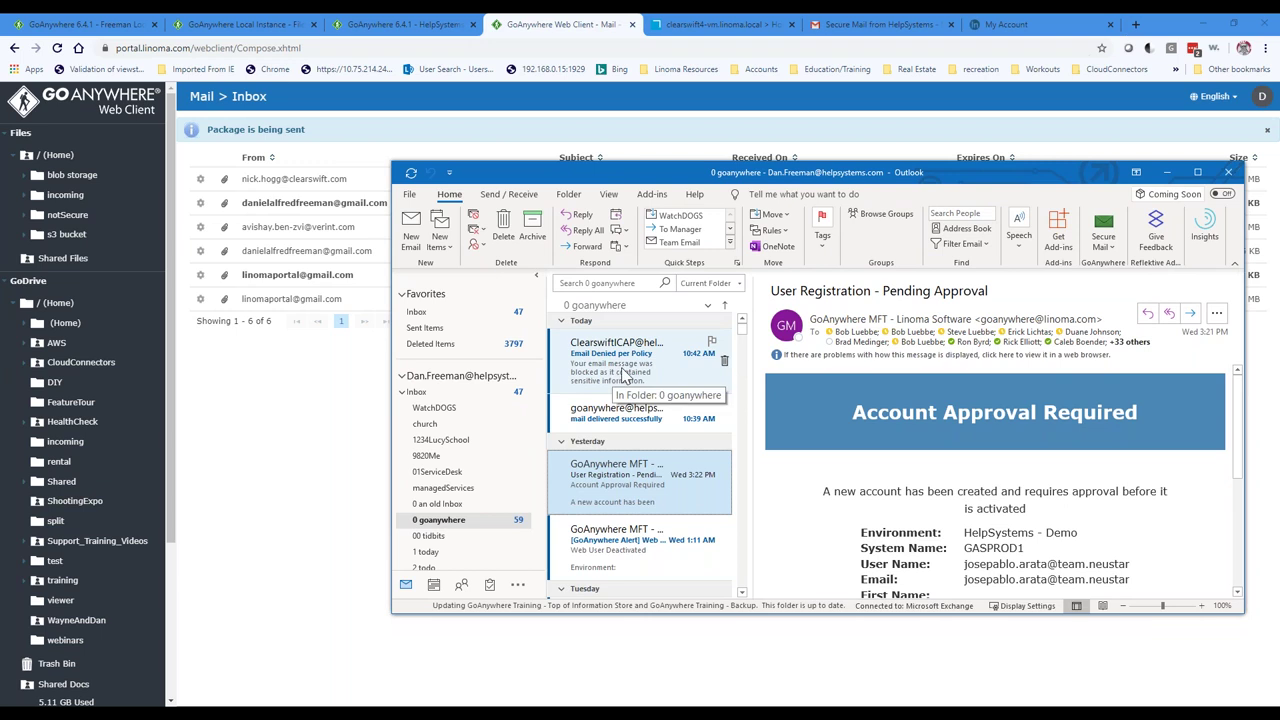
{"action": "left_click", "coordinate": [626, 374]}
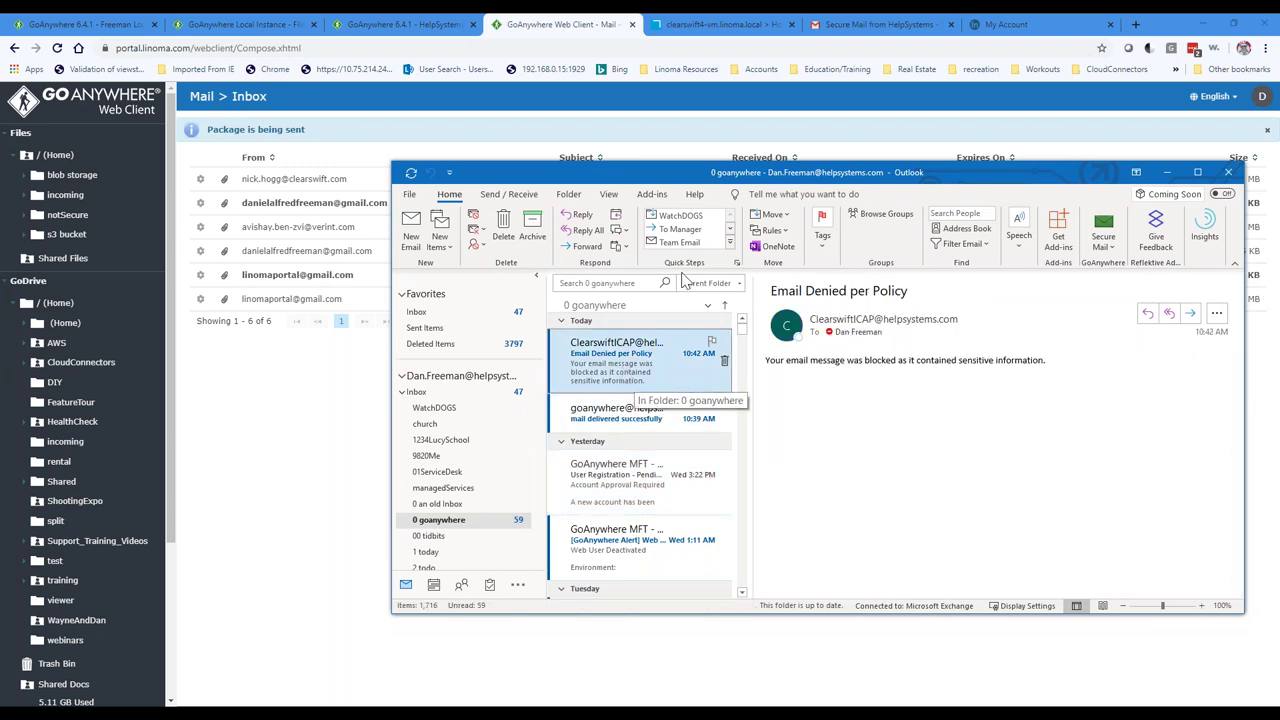
Step: Review the ICAP gateway's recent blocked activity, then bring Outlook back over the mail inbox
{"action": "left_click", "coordinate": [722, 24]}
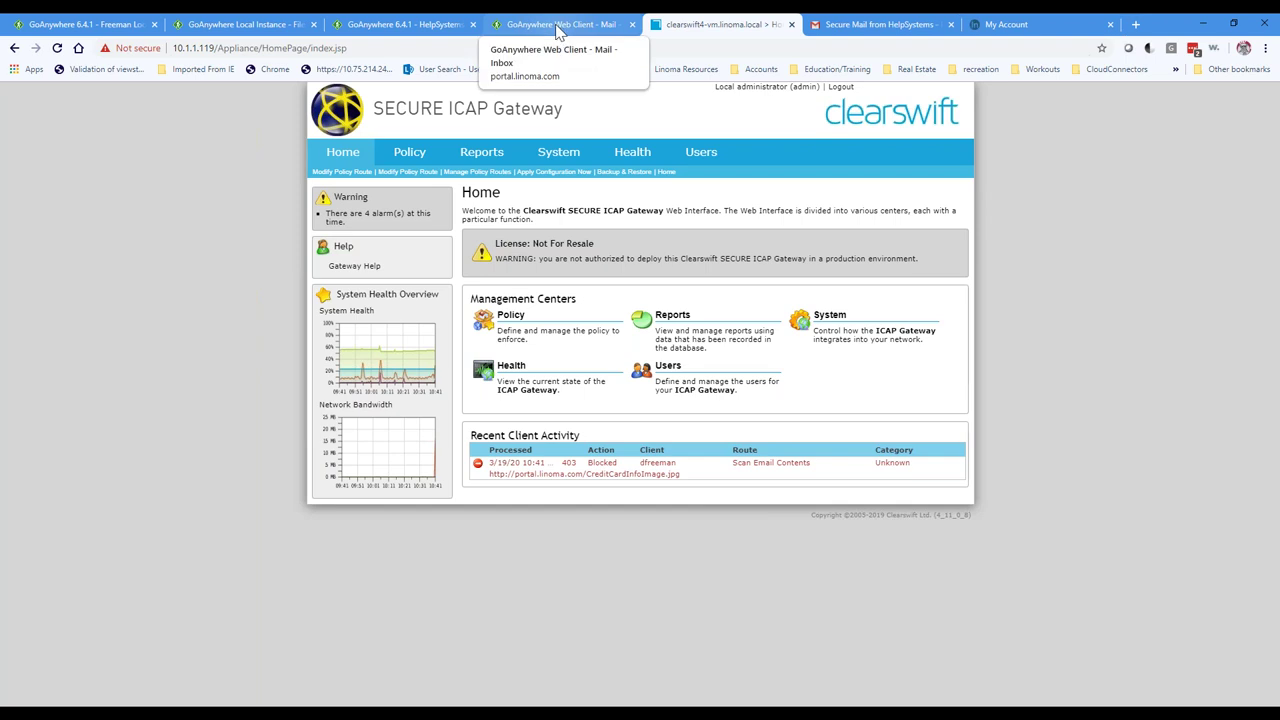
{"action": "left_click", "coordinate": [559, 28]}
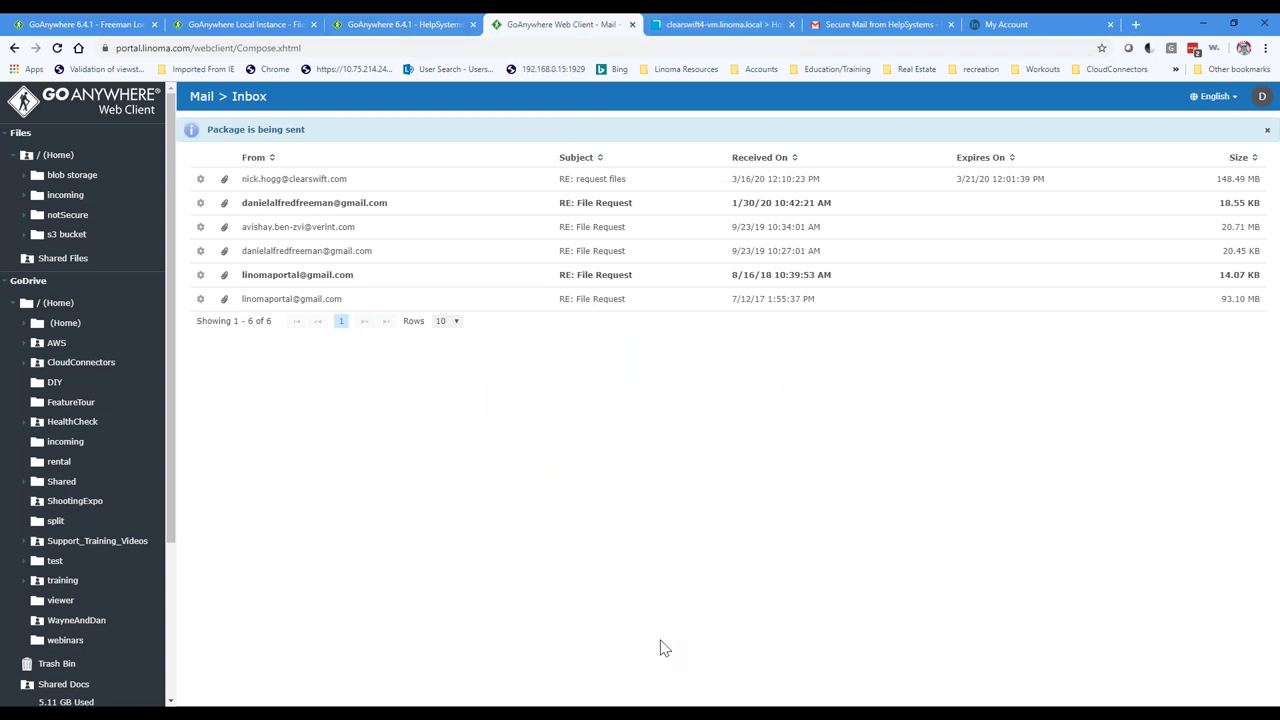
{"action": "key", "text": "alt+Tab"}
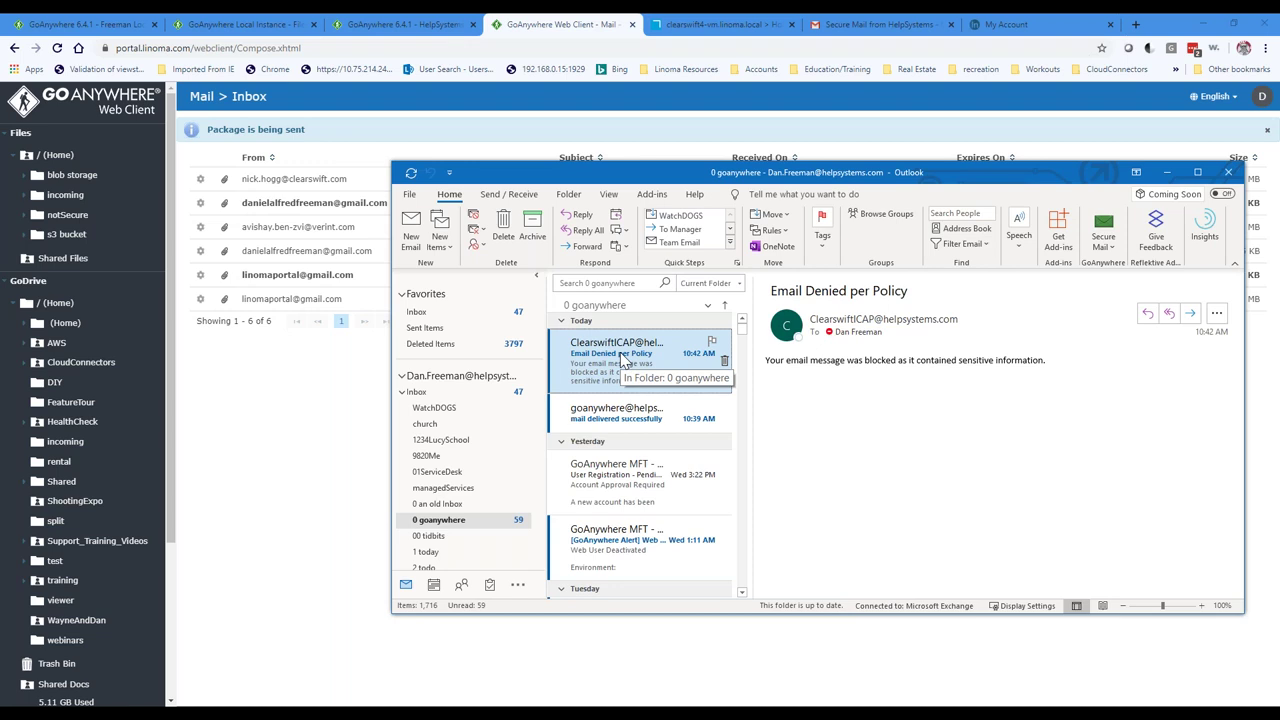
{"action": "left_click_drag", "start_coordinate": [600, 172], "coordinate": [519, 229]}
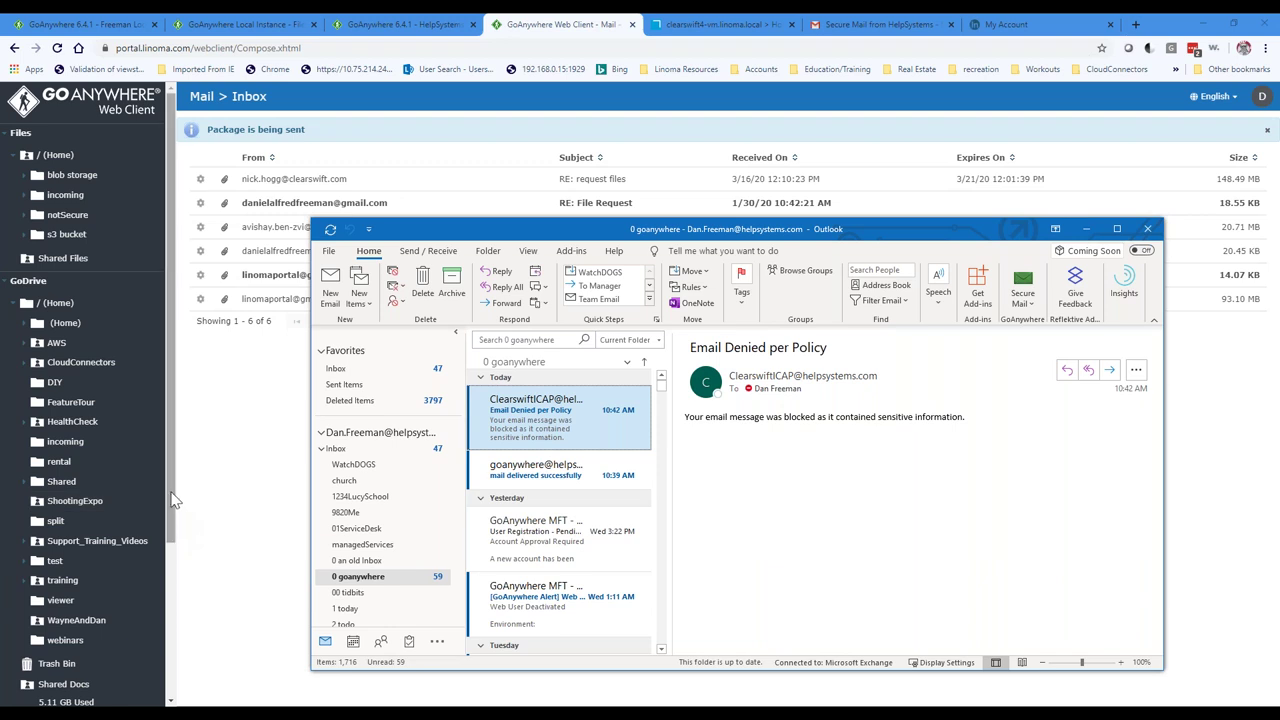
{"action": "scroll", "coordinate": [174, 505], "scroll_direction": "down", "scroll_amount": 5}
Step: Go to Forms and choose Helpdesk from Available Forms
{"action": "left_click", "coordinate": [40, 677]}
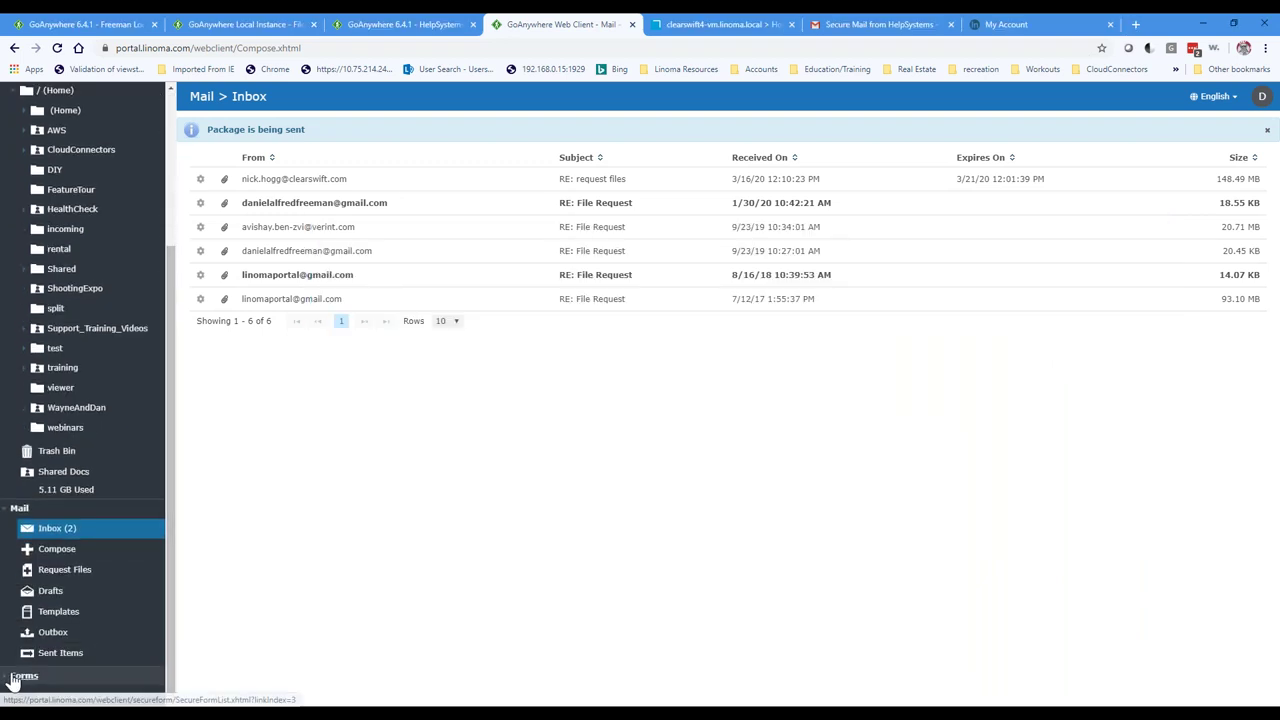
{"action": "scroll", "coordinate": [160, 485], "scroll_direction": "down", "scroll_amount": 5}
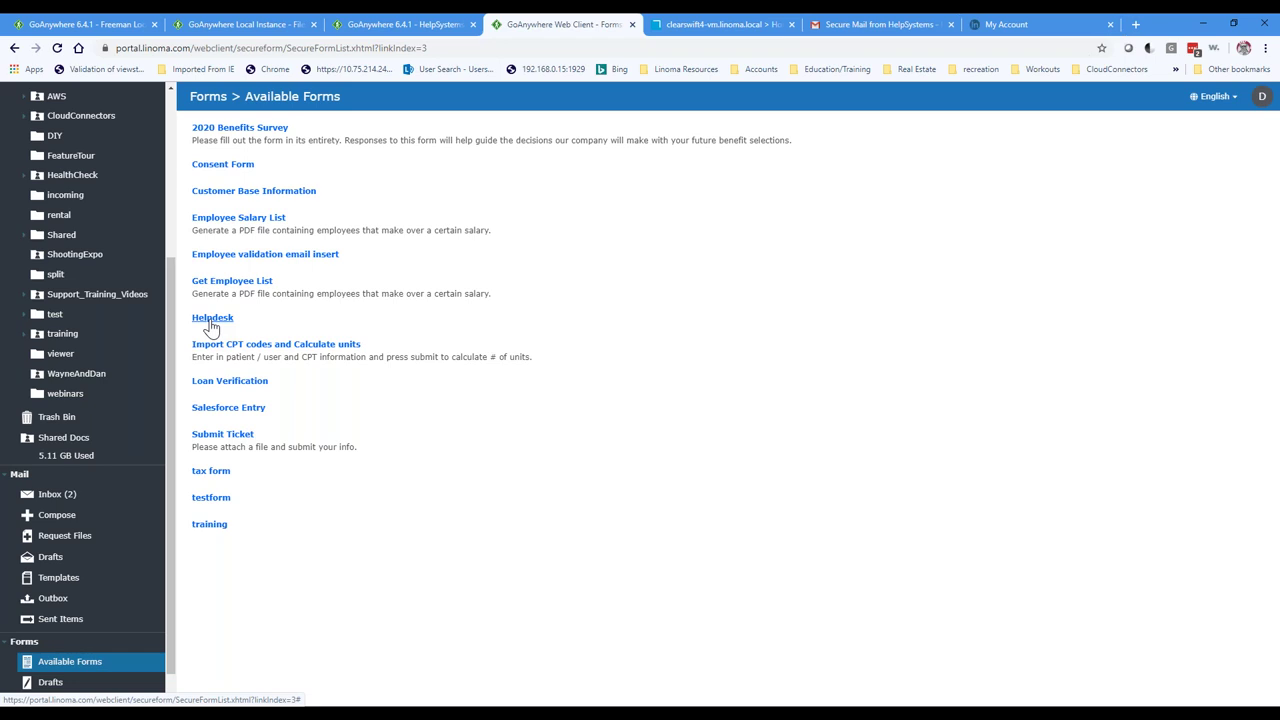
{"action": "left_click", "coordinate": [212, 320]}
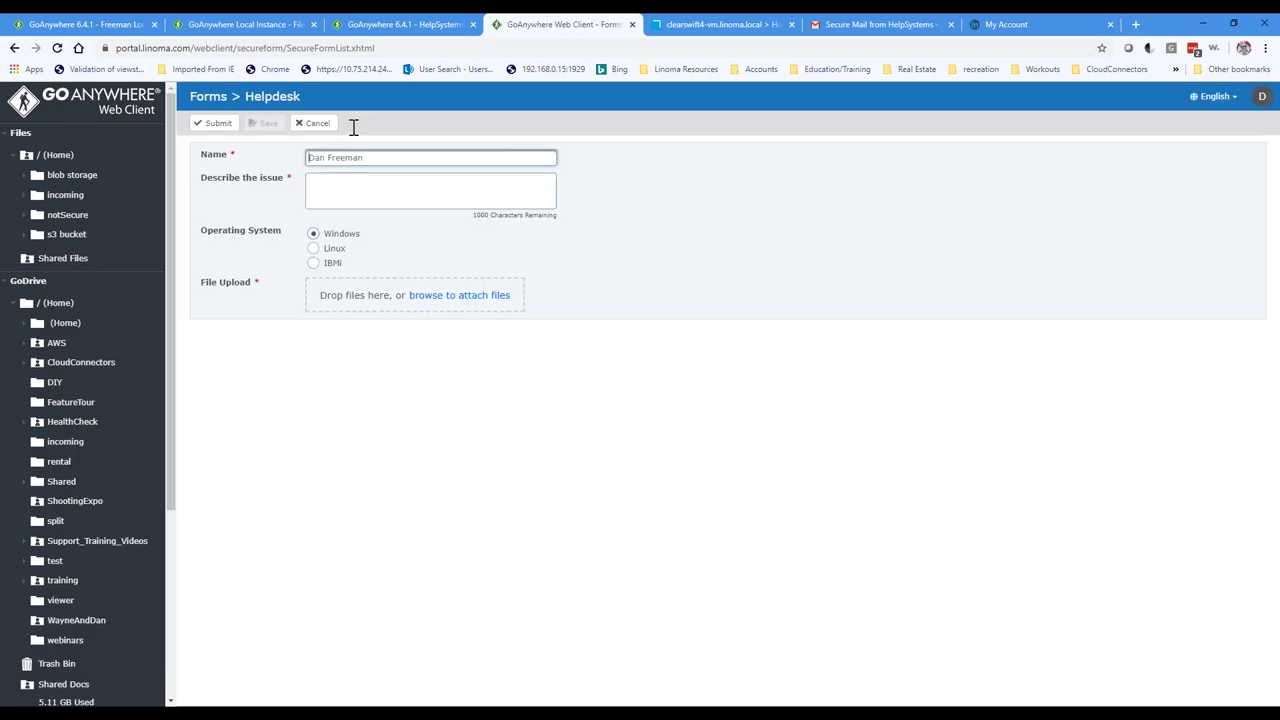
Step: Fill in the requester's name, issue 'I have issues', and keep Windows as operating system
{"action": "left_click", "coordinate": [245, 47]}
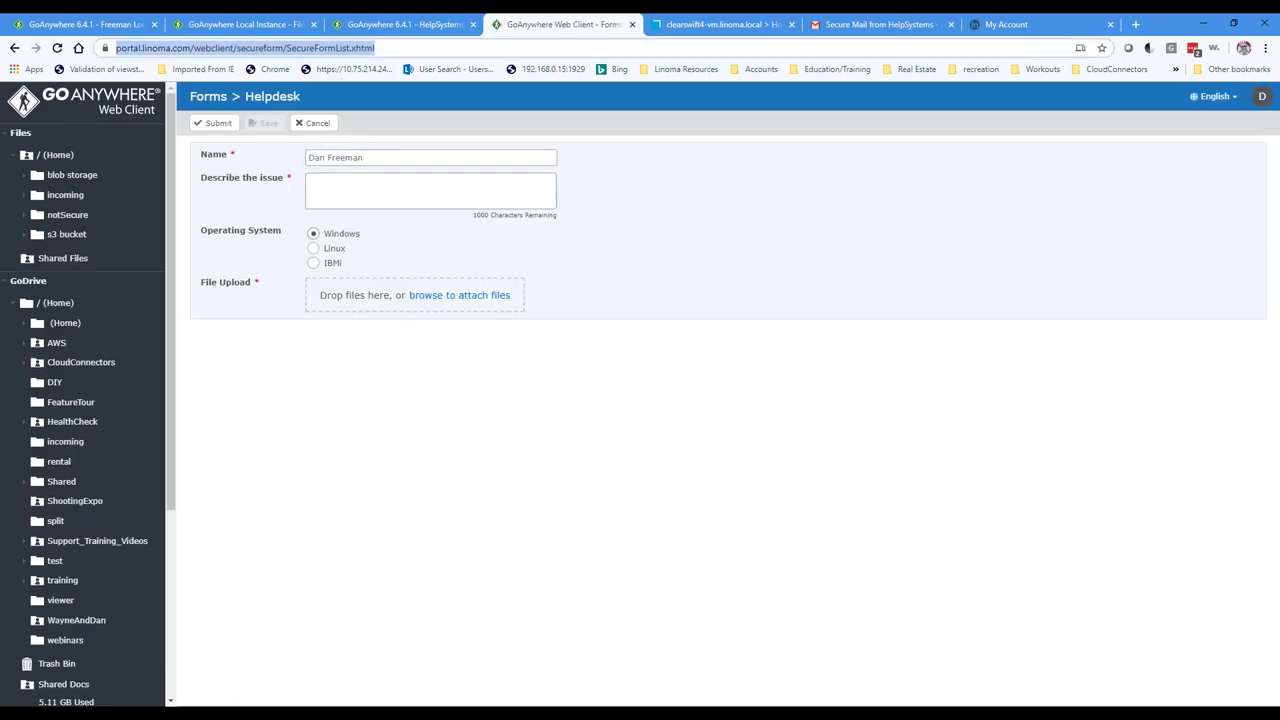
{"action": "left_click", "coordinate": [353, 160]}
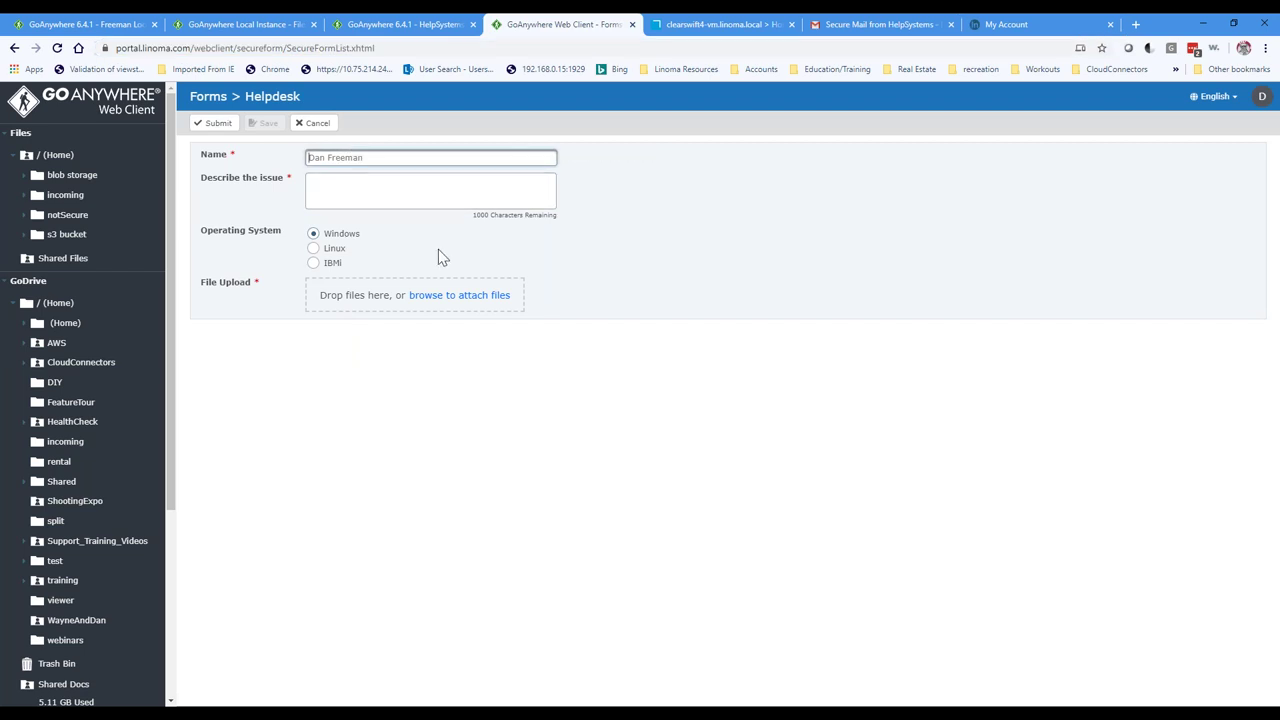
{"action": "key", "text": "Tab"}
{"action": "type", "text": "I have issues"}
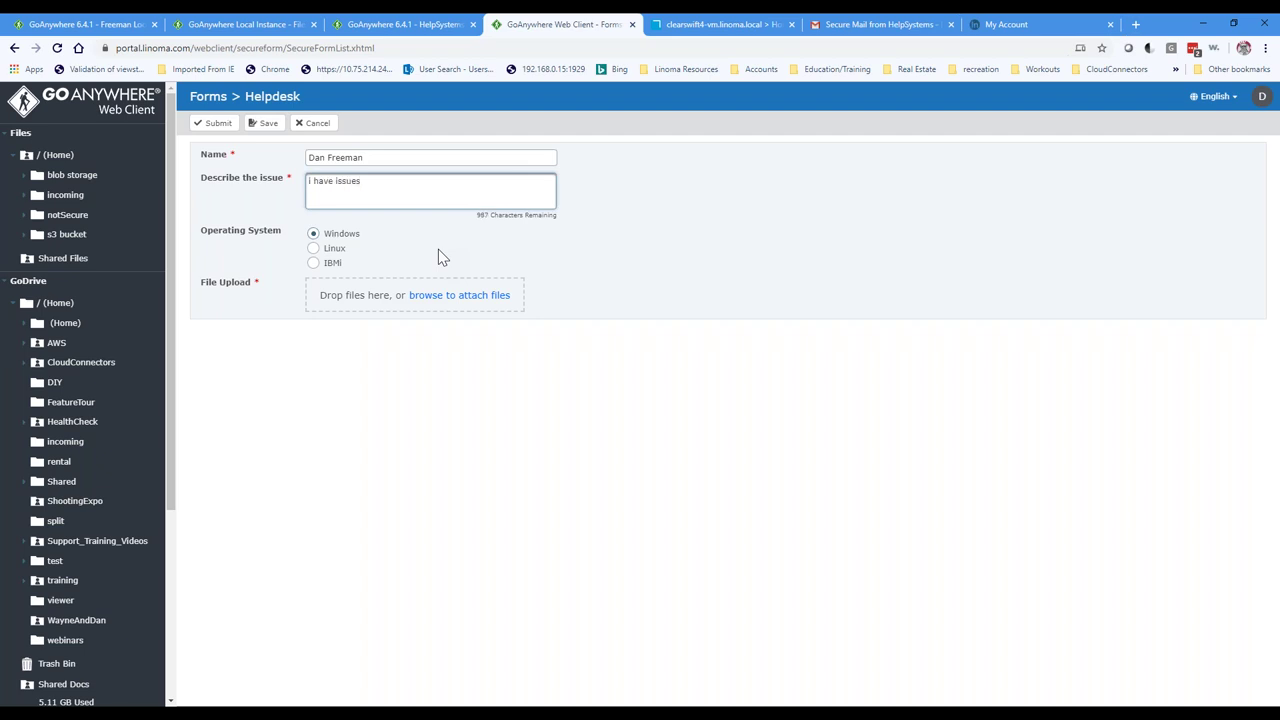
{"action": "left_click", "coordinate": [321, 244]}
{"action": "left_click", "coordinate": [313, 233]}
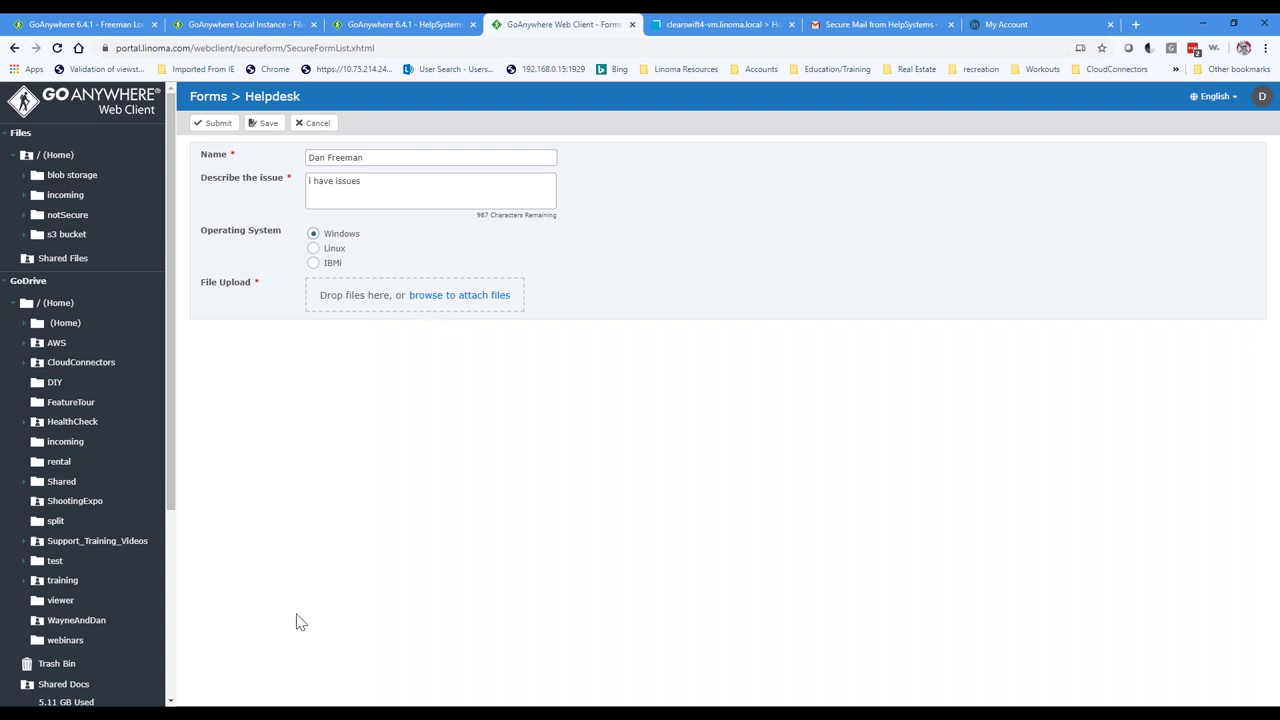
Step: Attach AS2flowdiagram.docx to File Upload and submit the Helpdesk form
{"action": "mouse_move", "coordinate": [352, 706]}
{"action": "left_click", "coordinate": [358, 636]}
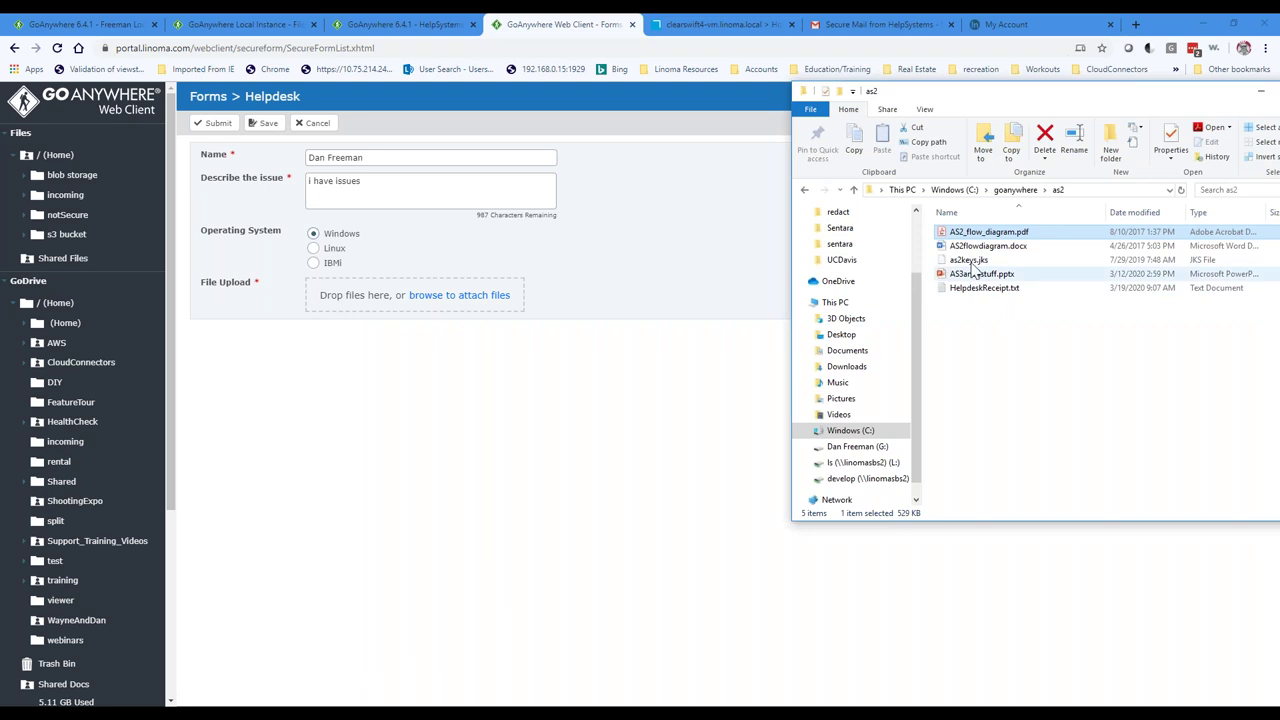
{"action": "left_click", "coordinate": [985, 246]}
{"action": "left_click_drag", "start_coordinate": [358, 288], "coordinate": [362, 294]}
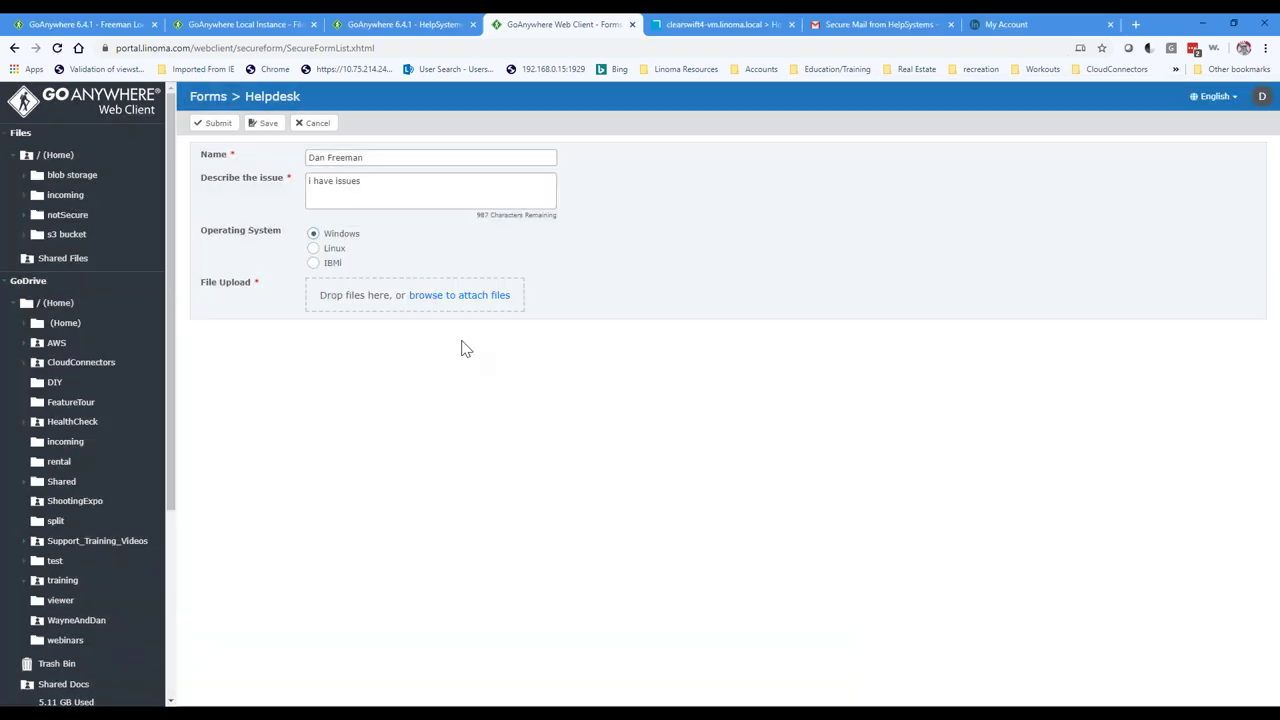
{"action": "left_click", "coordinate": [208, 124]}
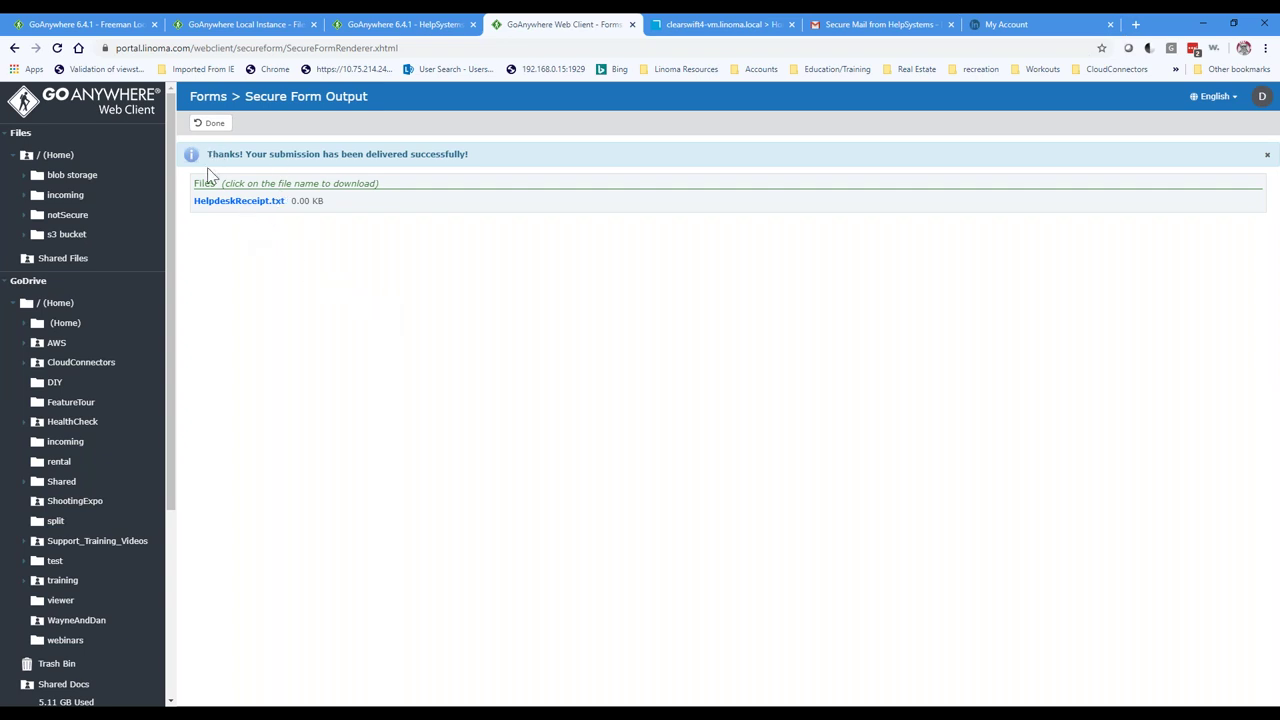
Step: Check Outlook for the helpdesk request email, then finish with Done on Secure Form Output
{"action": "left_click_drag", "start_coordinate": [206, 154], "coordinate": [455, 173]}
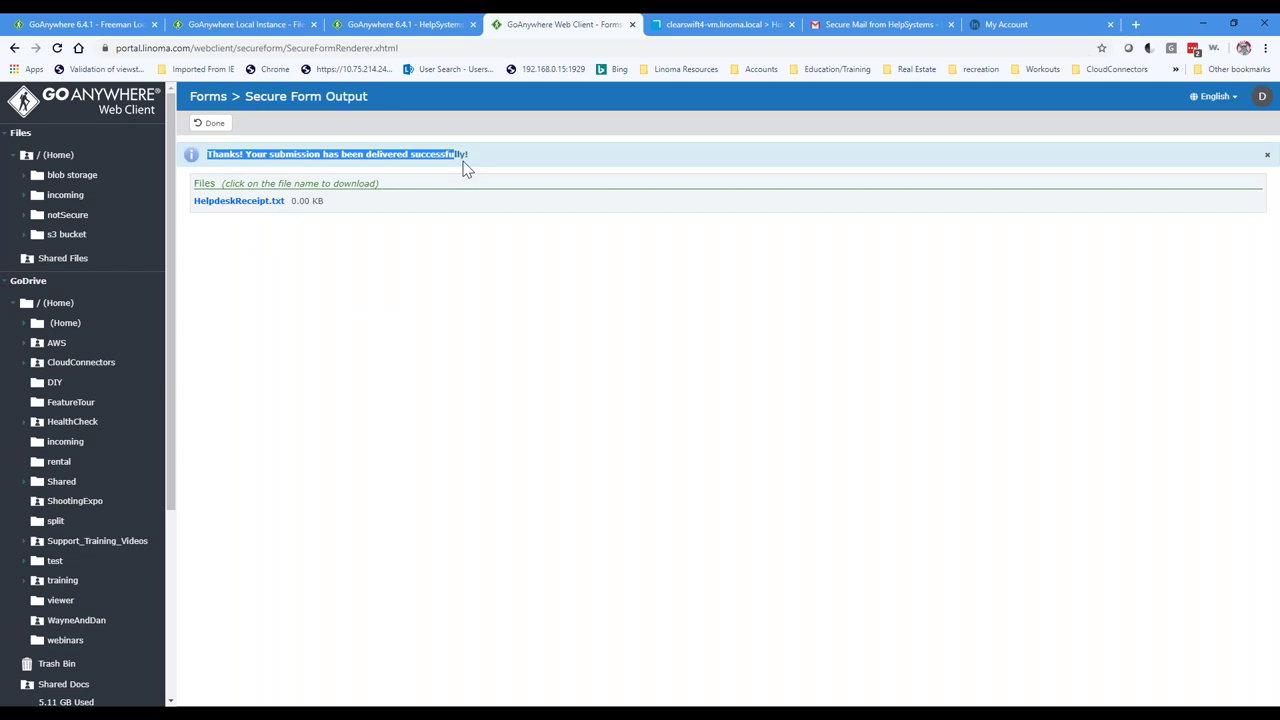
{"action": "left_click", "coordinate": [462, 206]}
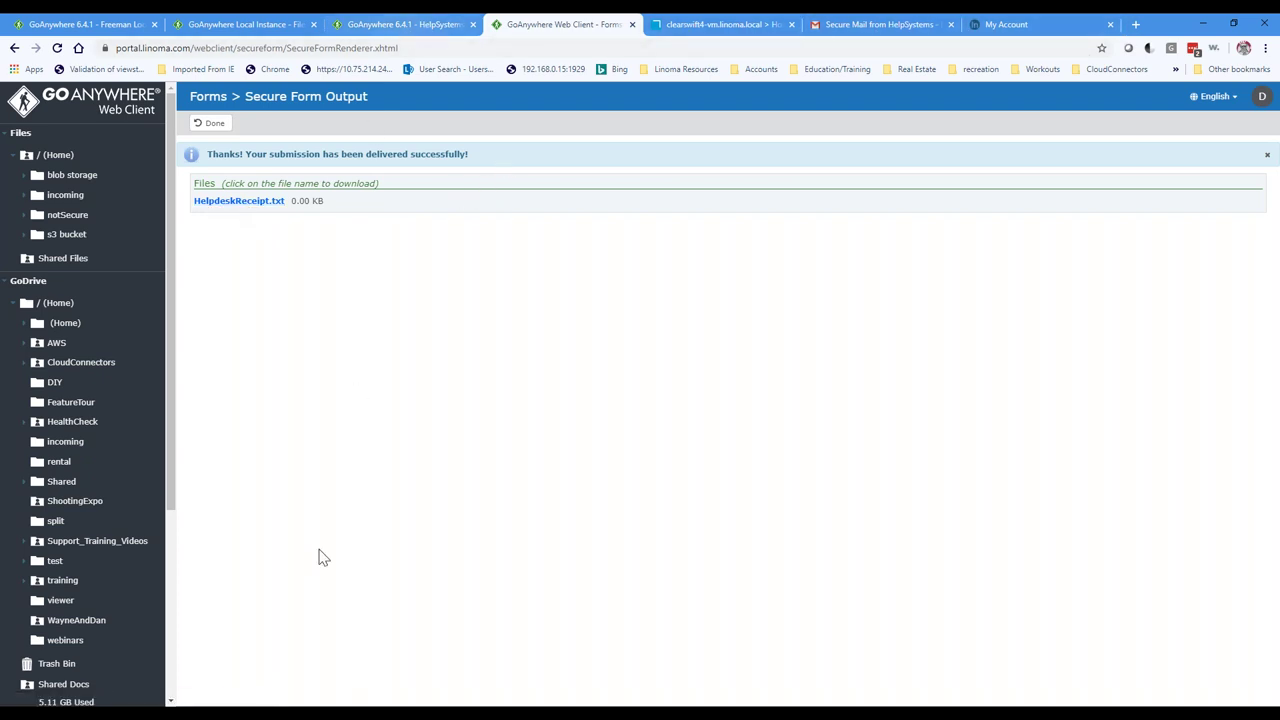
{"action": "left_click", "coordinate": [378, 705]}
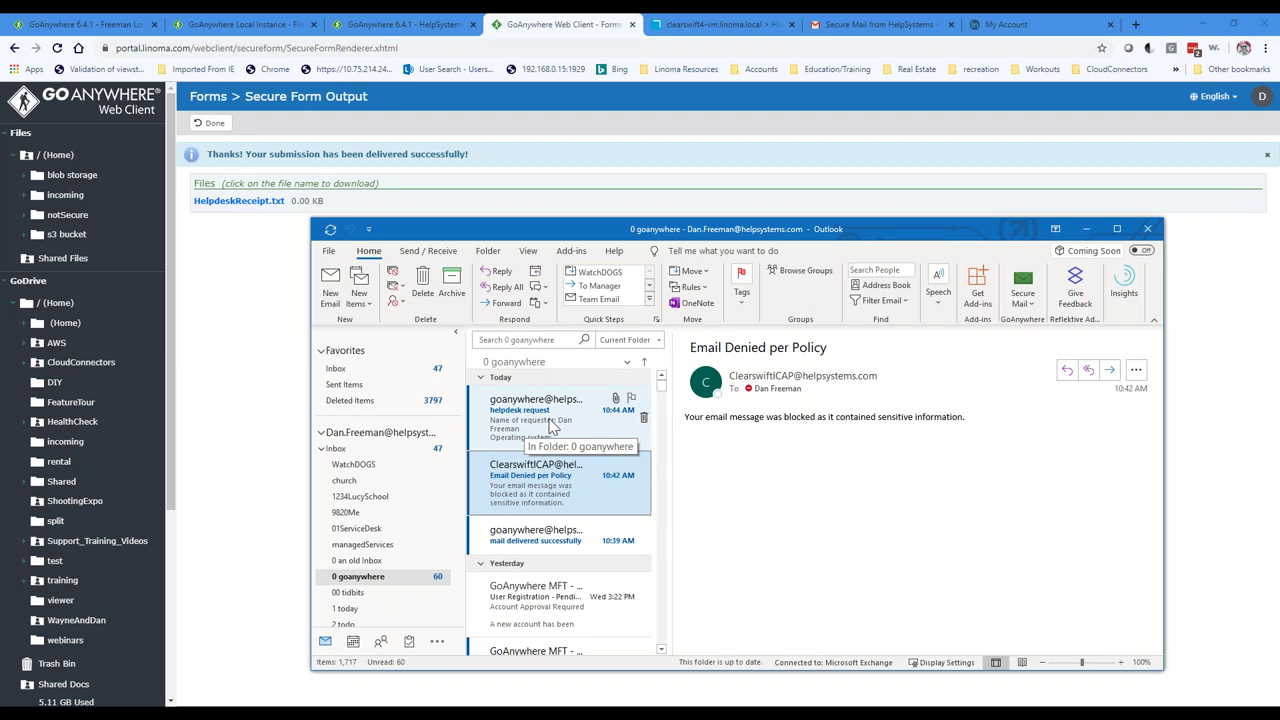
{"action": "left_click", "coordinate": [1089, 229]}
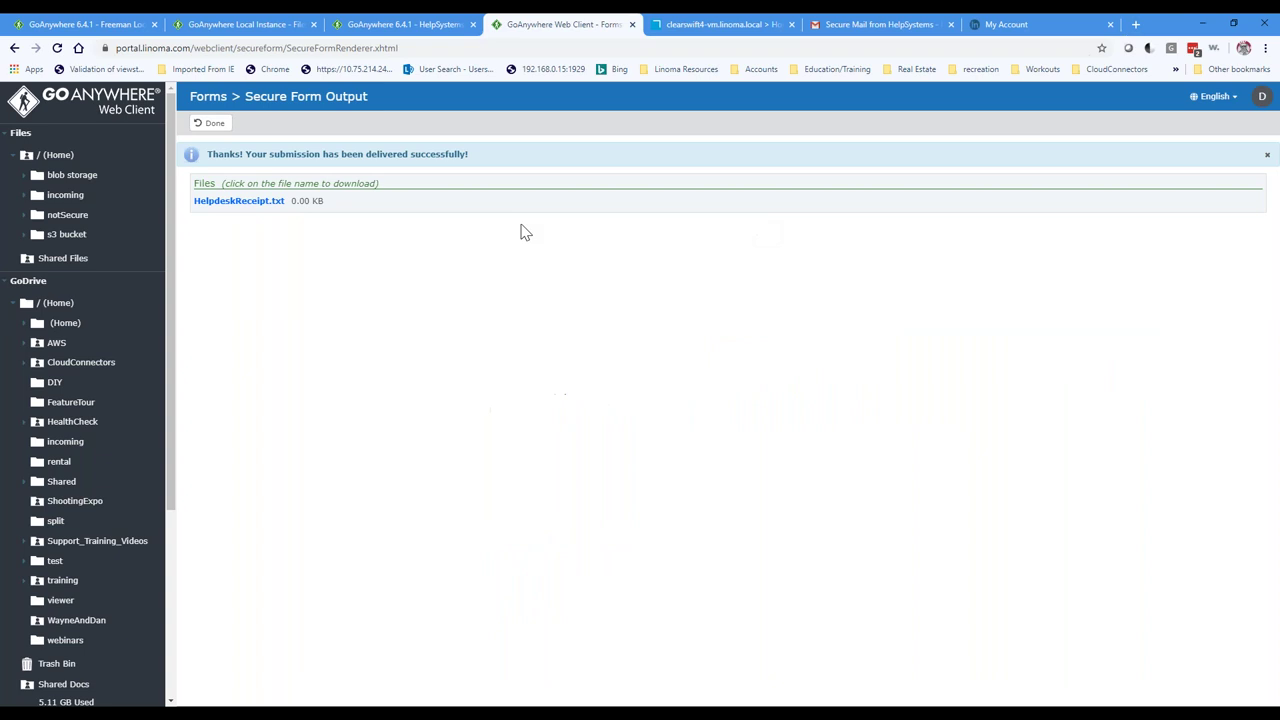
{"action": "left_click", "coordinate": [208, 126]}
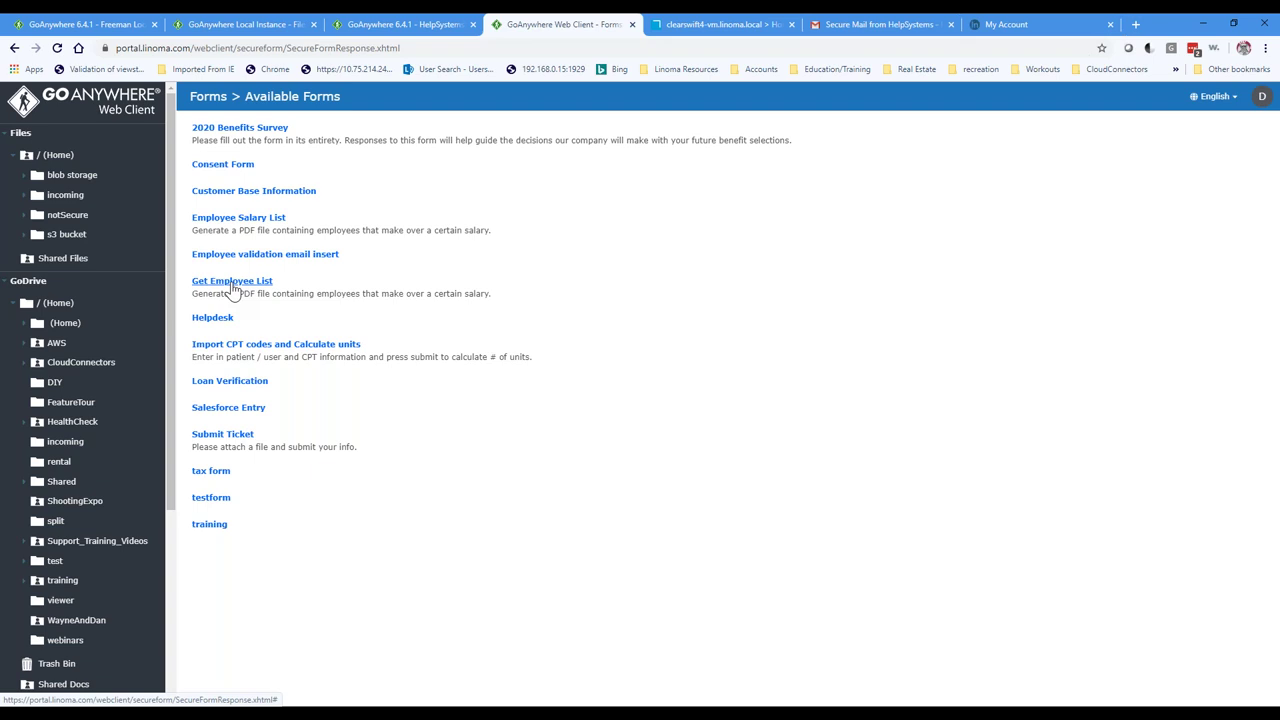
Step: Submit the Get Employee List form with minimum salary 67000, replacing 90000, to produce Employees.pdf
{"action": "left_click", "coordinate": [230, 283]}
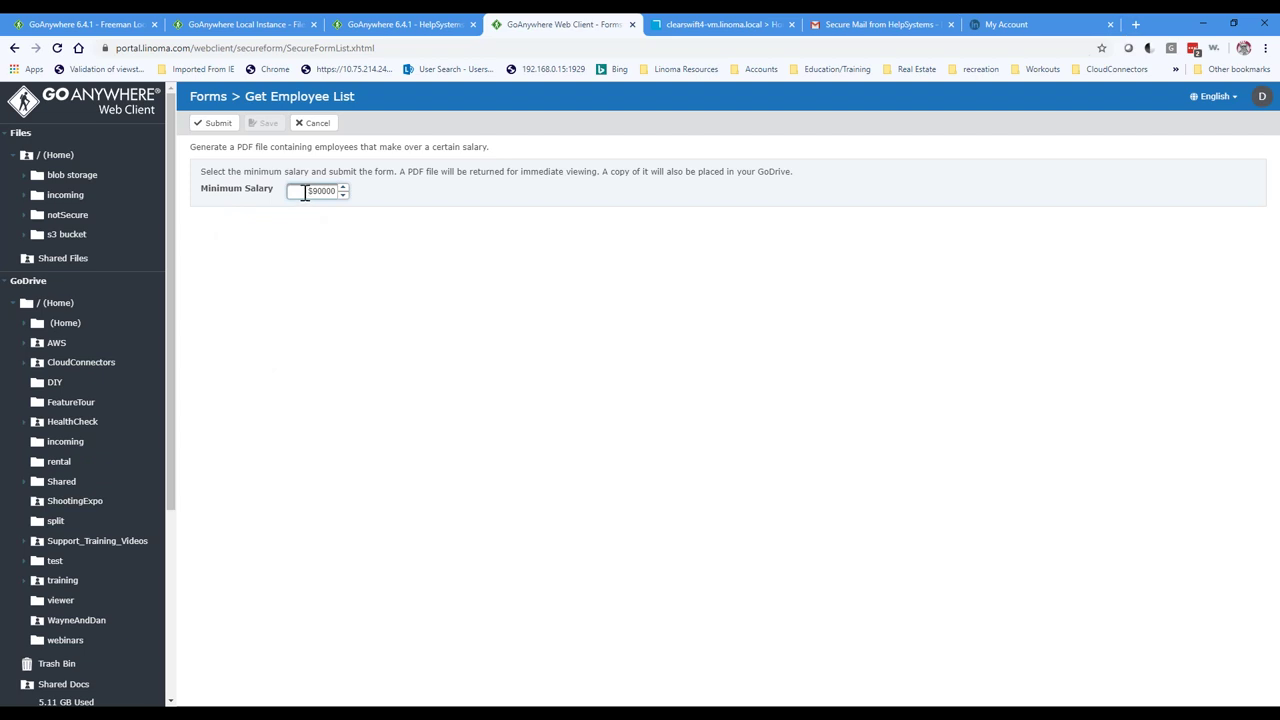
{"action": "left_click_drag", "start_coordinate": [305, 193], "coordinate": [367, 198]}
{"action": "key", "text": "BackSpace"}
{"action": "type", "text": "67000"}
{"action": "left_click", "coordinate": [215, 123]}
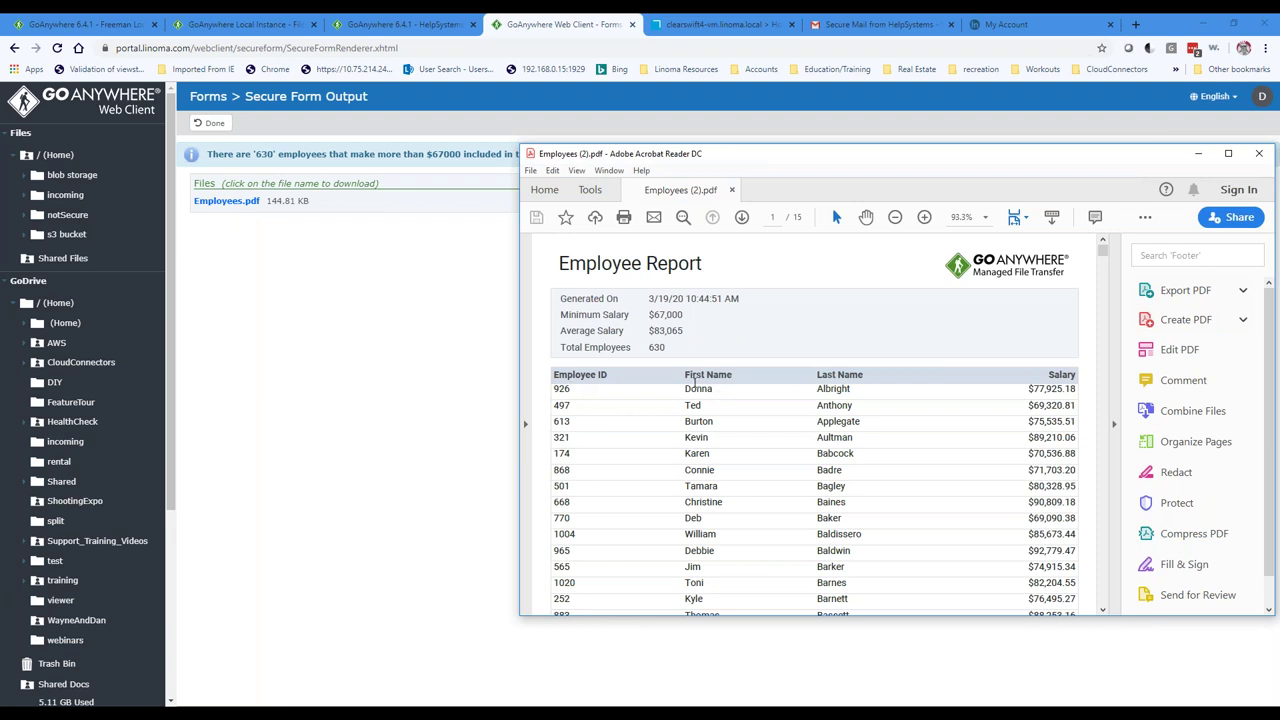
{"action": "scroll", "coordinate": [1040, 408], "scroll_direction": "down", "scroll_amount": 3}
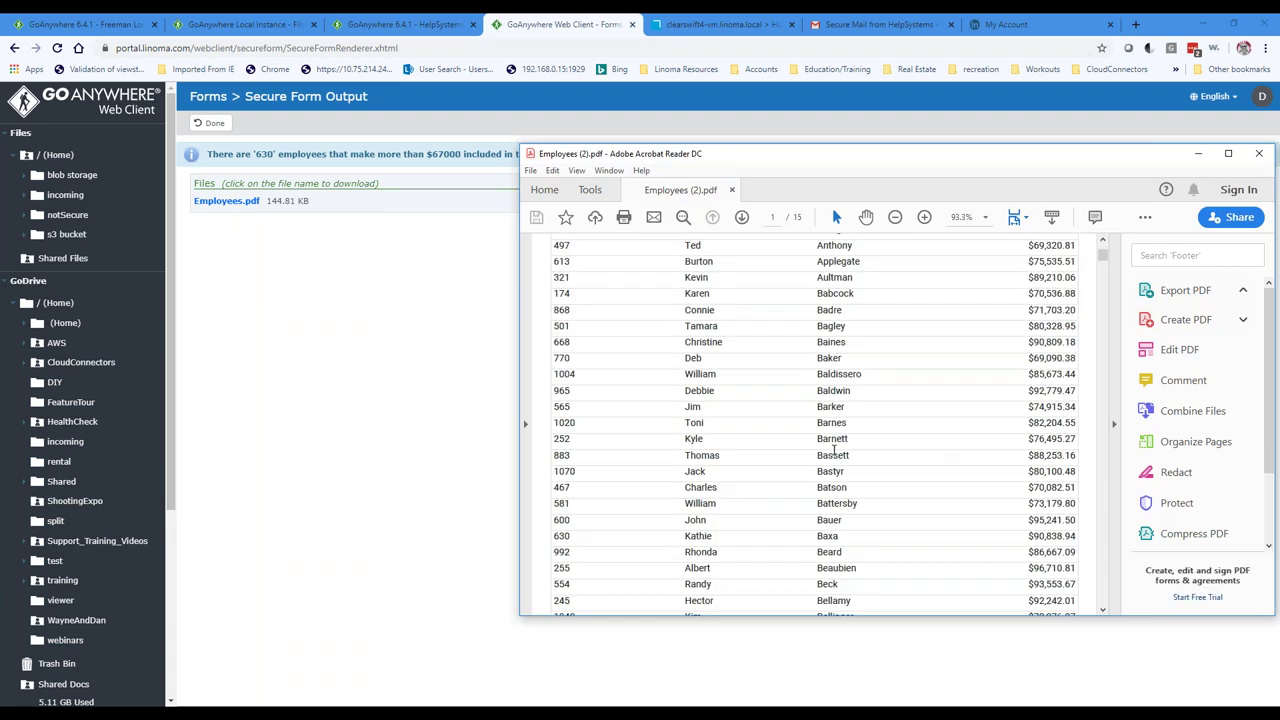
{"action": "scroll", "coordinate": [866, 397], "scroll_direction": "down", "scroll_amount": 2}
{"action": "scroll", "coordinate": [740, 390], "scroll_direction": "up", "scroll_amount": 5}
{"action": "scroll", "coordinate": [730, 372], "scroll_direction": "down", "scroll_amount": 5}
{"action": "left_click_drag", "start_coordinate": [1031, 157], "coordinate": [963, 189]}
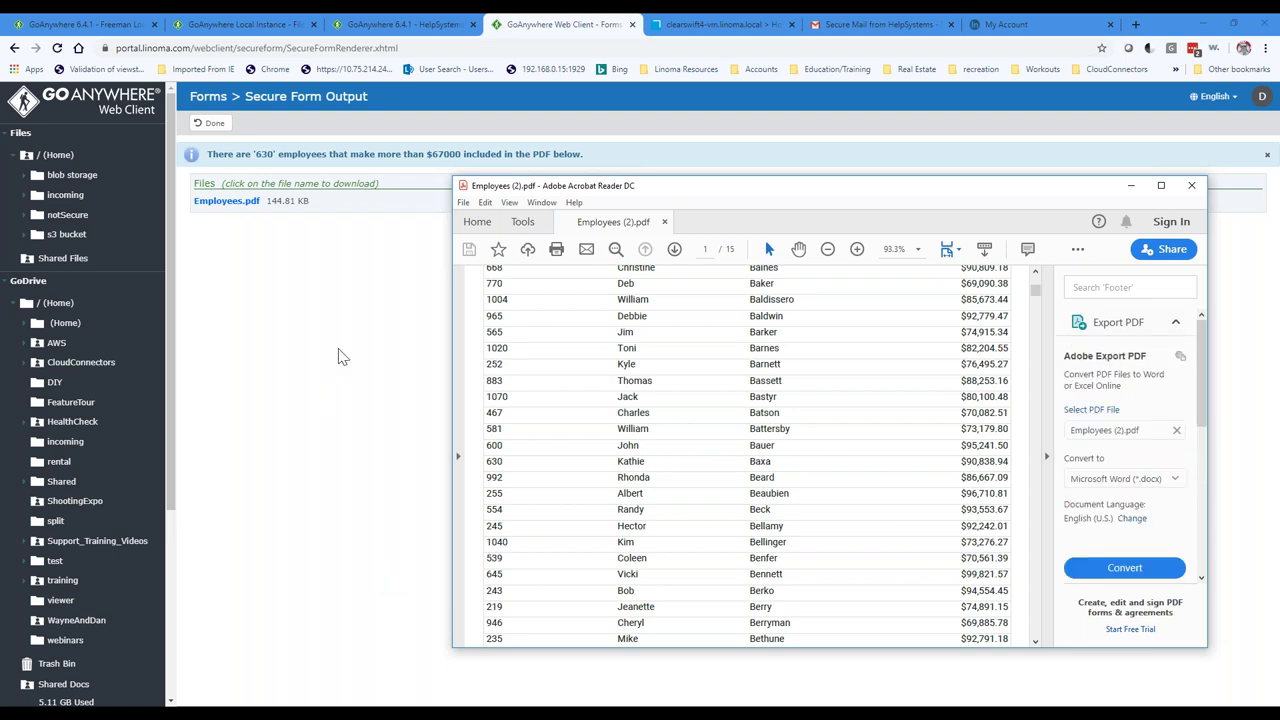
{"action": "mouse_move", "coordinate": [703, 716]}
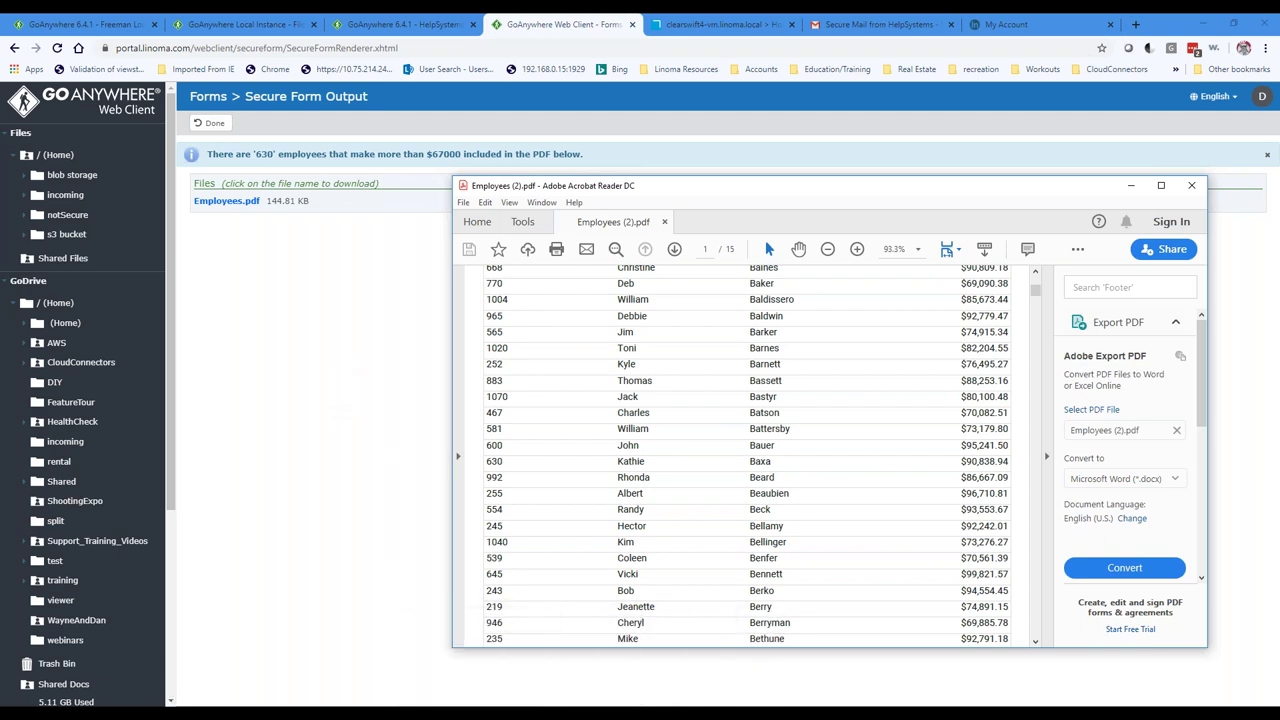
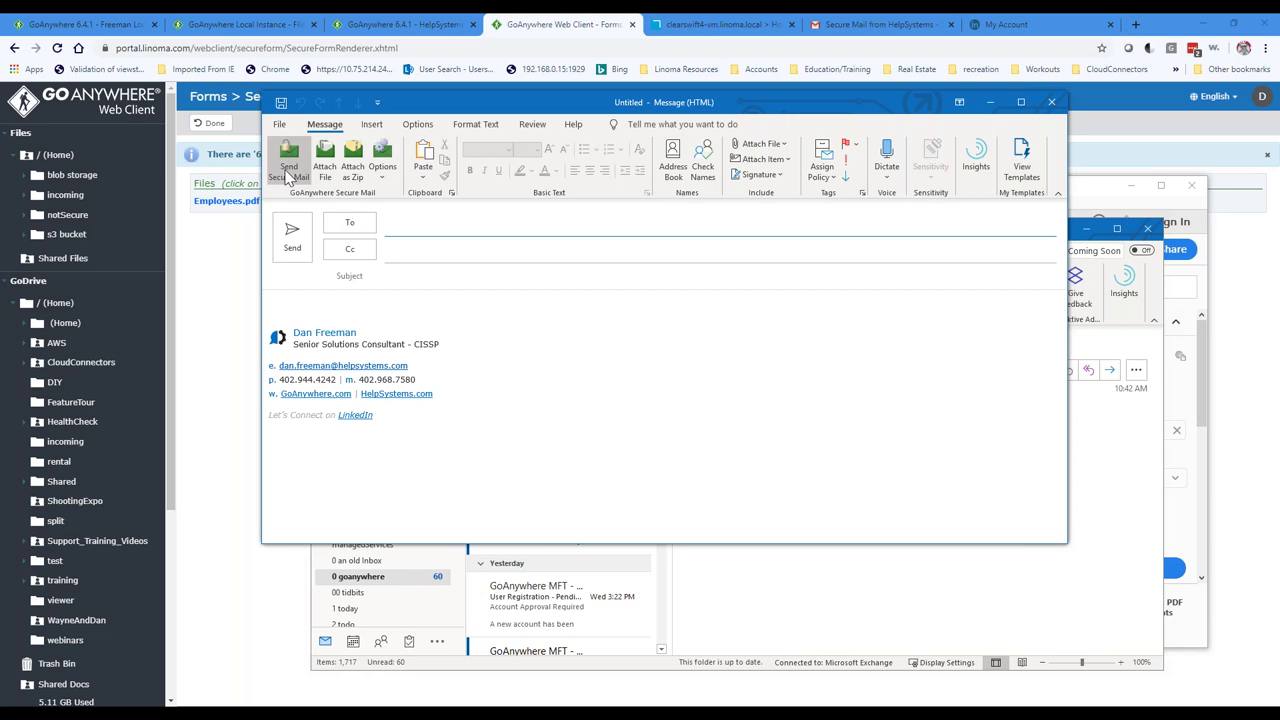
Step: Return to the local GoAnywhere 6.4.1 Edit Web User authentication settings tab
{"action": "left_click", "coordinate": [95, 28]}
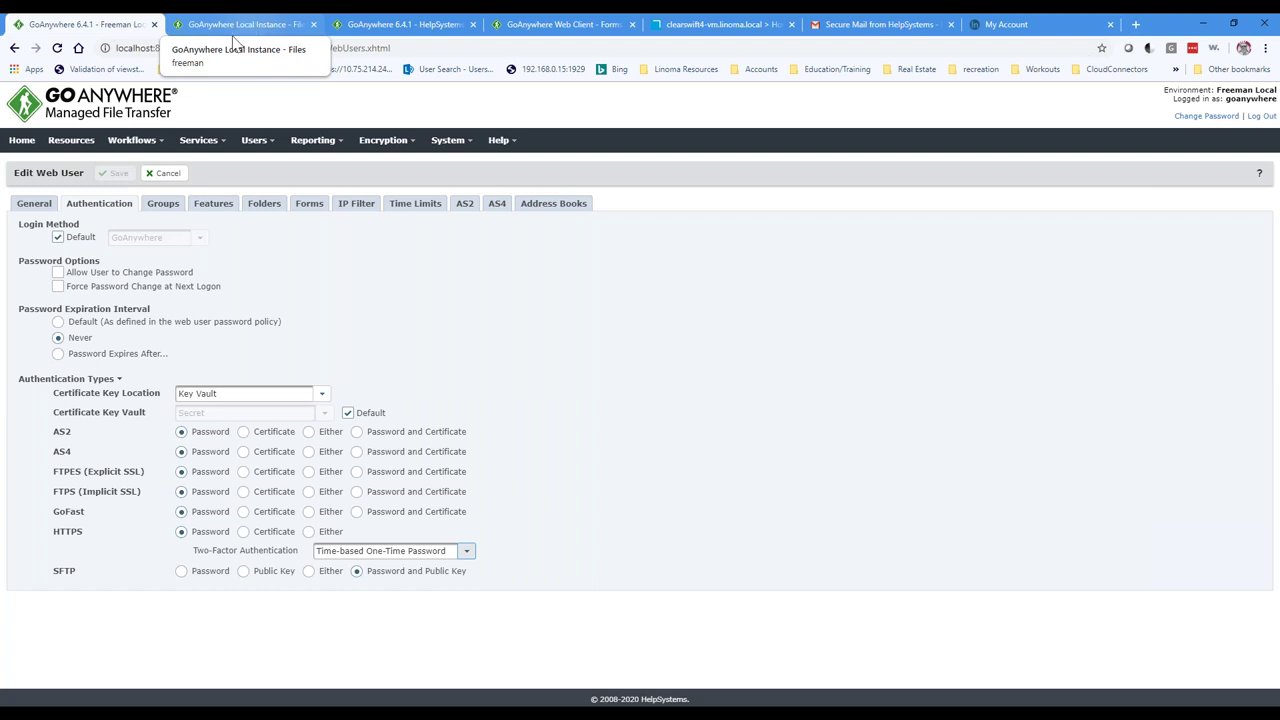
Step: Open the HelpSystems demo server's ICAP Servers resource list, then switch to the Clearswift gateway tab
{"action": "left_click", "coordinate": [86, 141]}
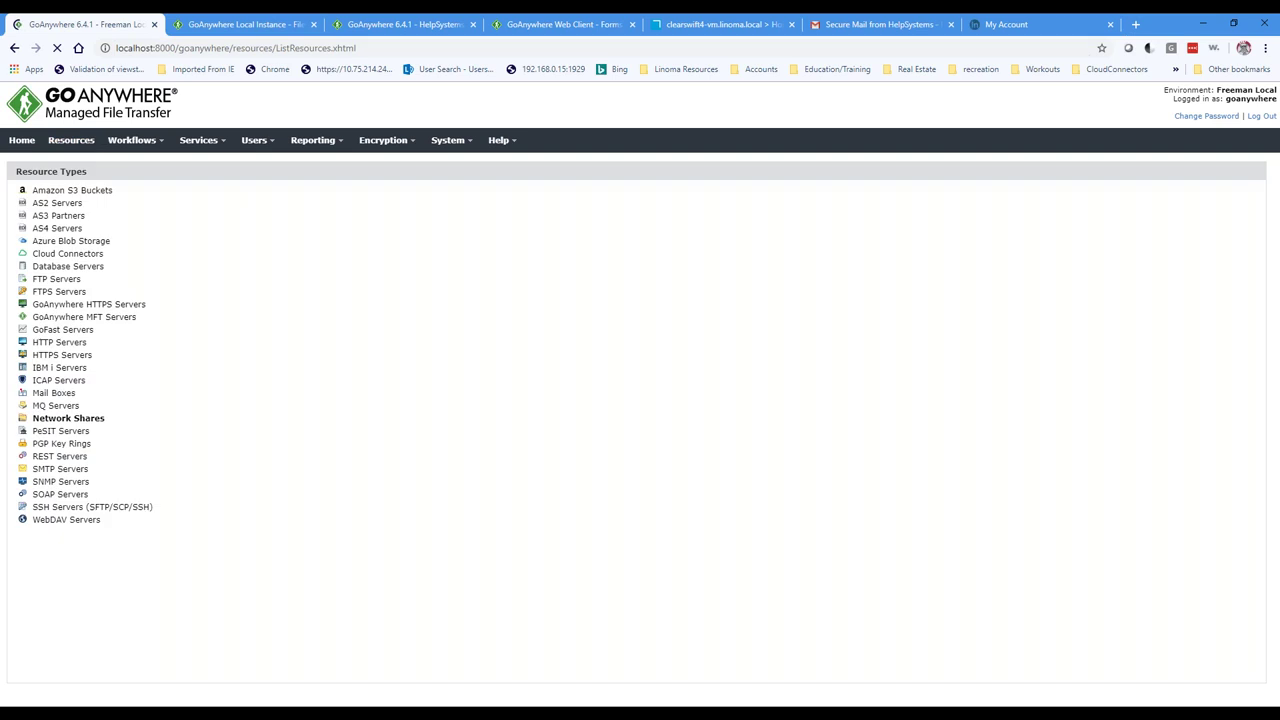
{"action": "left_click", "coordinate": [408, 25]}
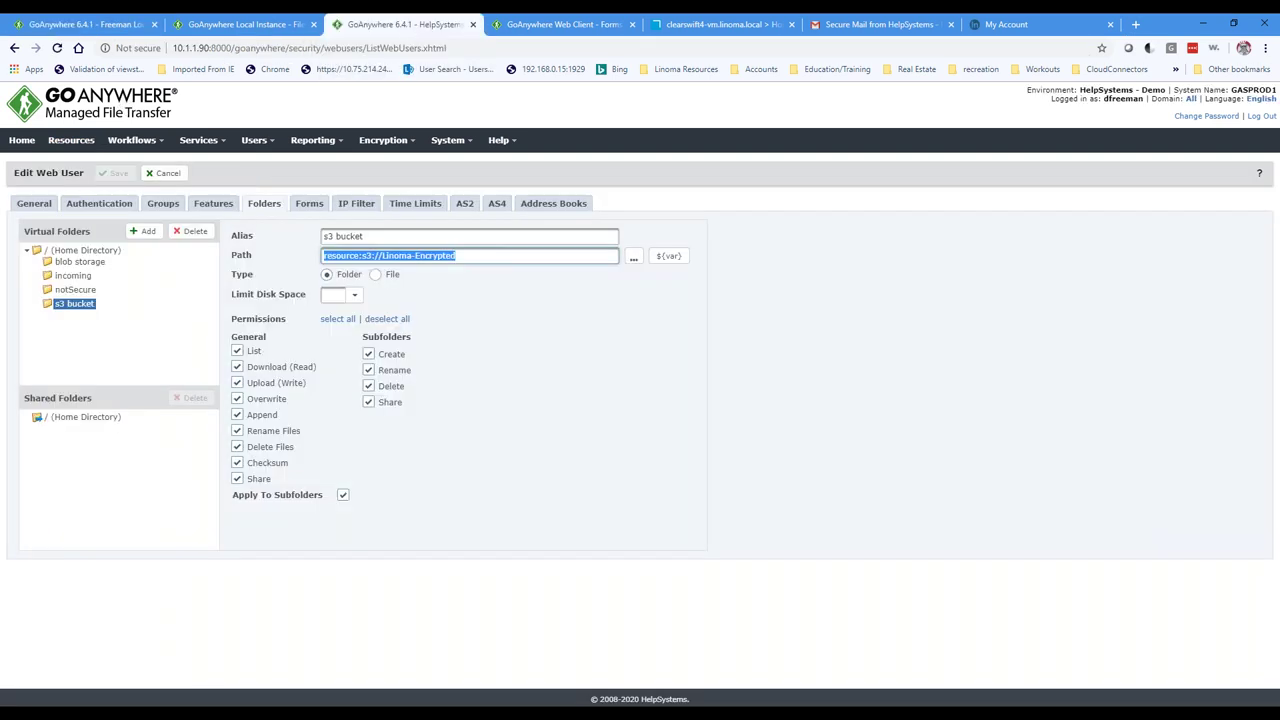
{"action": "left_click", "coordinate": [71, 140]}
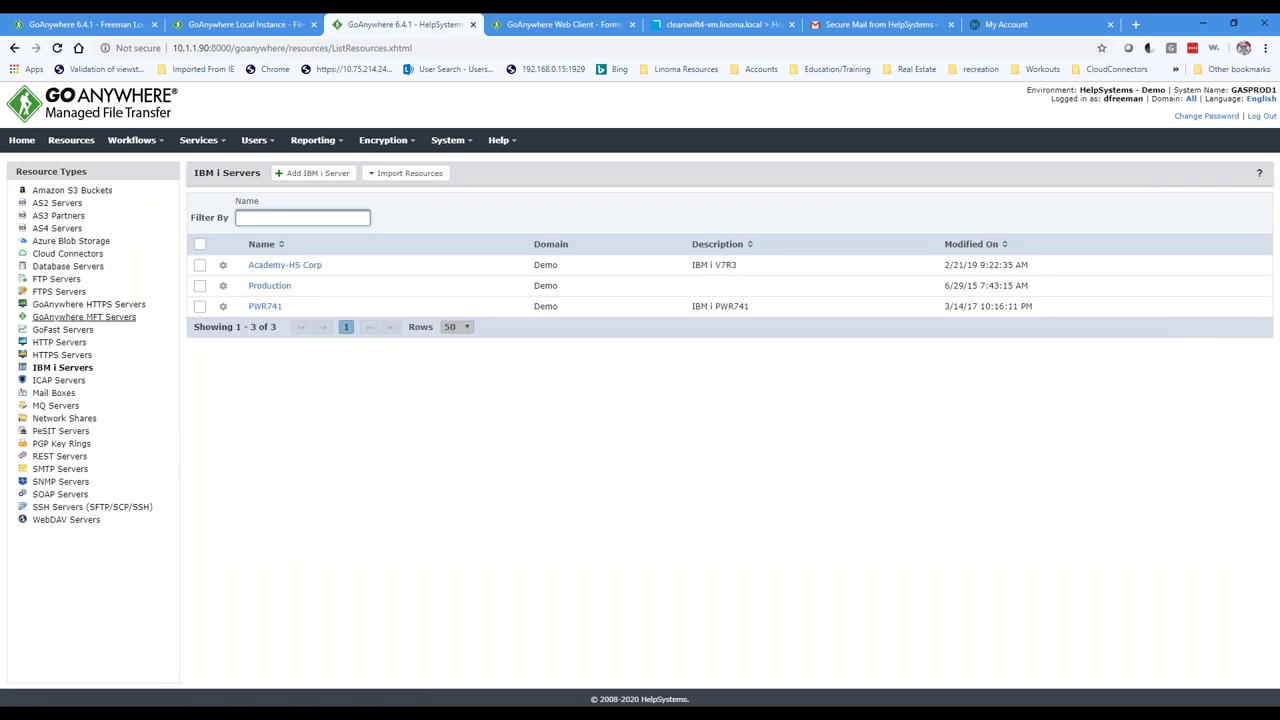
{"action": "left_click", "coordinate": [50, 382]}
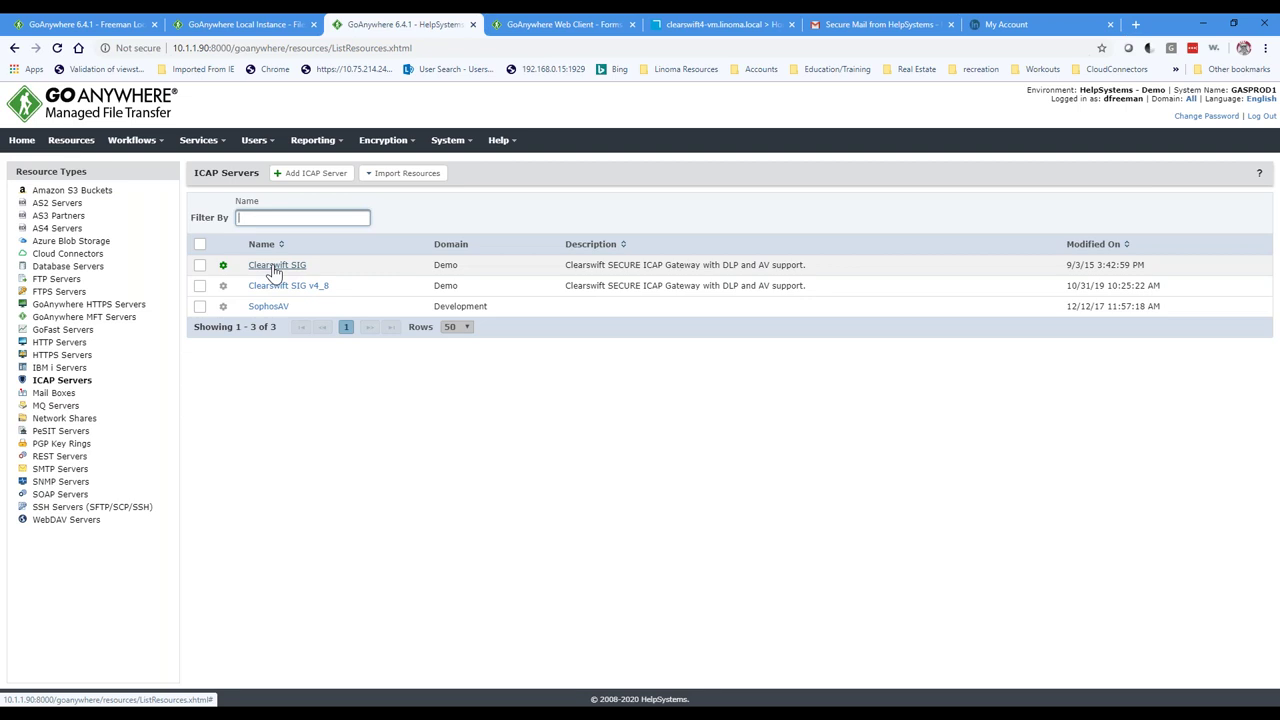
{"action": "left_click", "coordinate": [690, 28]}
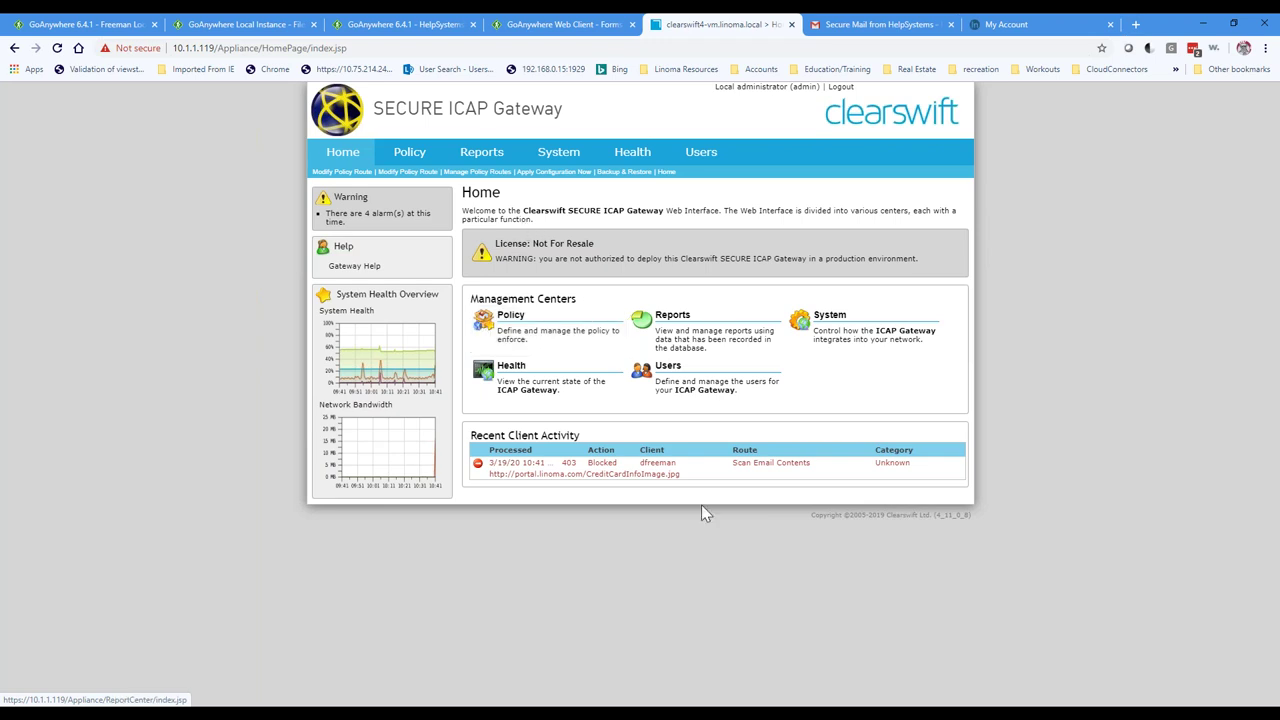
Step: Inspect the blocked client under Recent Client Activity, then switch to the GoAnywhere Web Client tab
{"action": "mouse_move", "coordinate": [658, 472]}
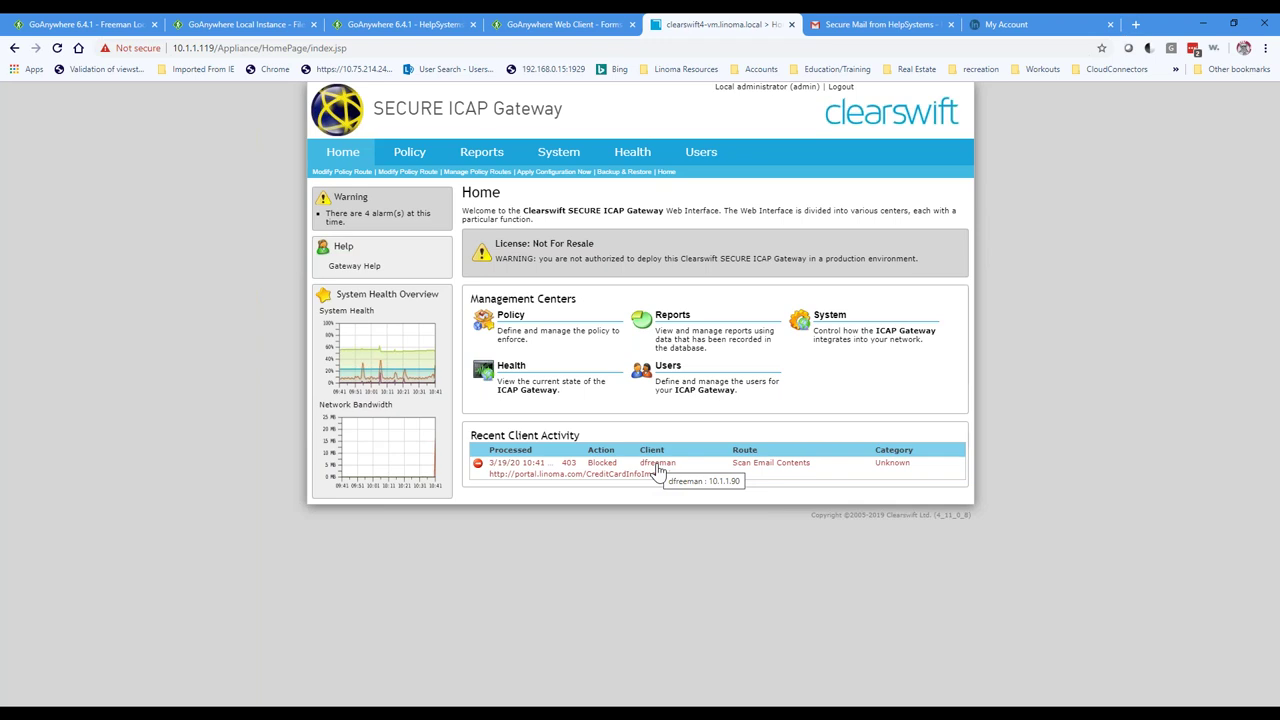
{"action": "left_click", "coordinate": [240, 24]}
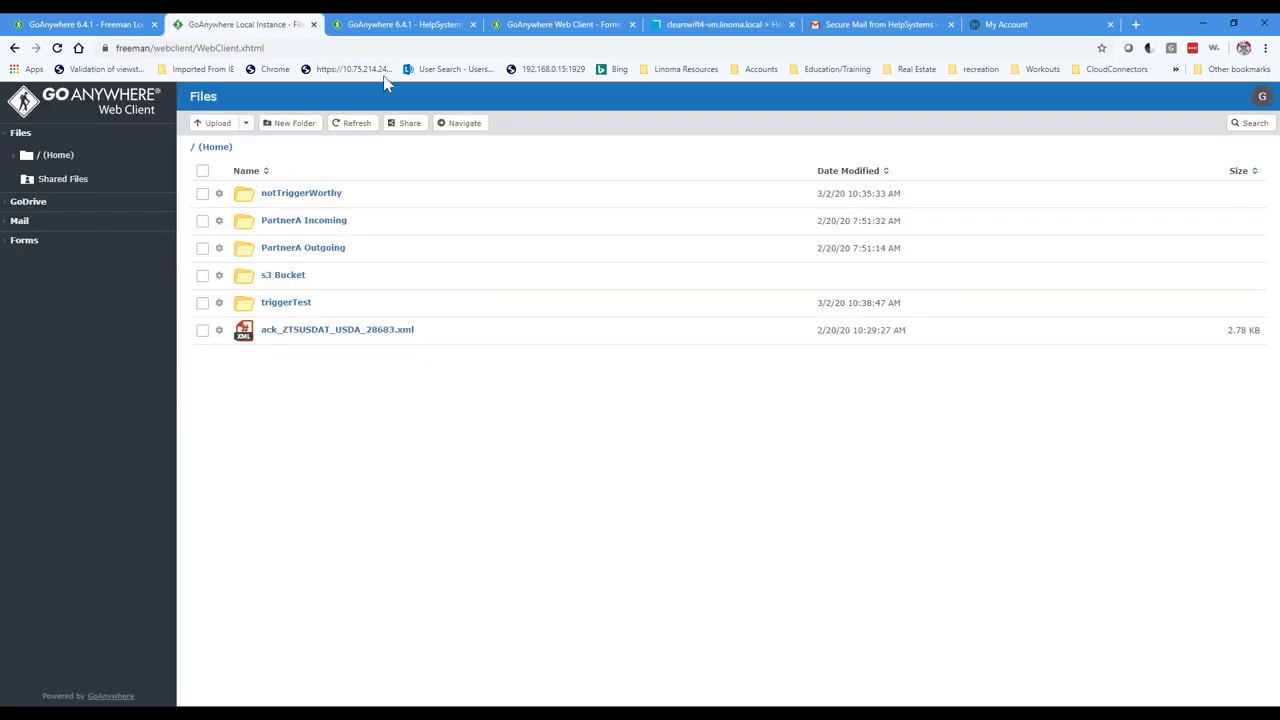
Step: Switch back to the ICAP Servers list showing Clearswift SIG, Clearswift SIG v4_8 and SophosAV
{"action": "left_click", "coordinate": [405, 26]}
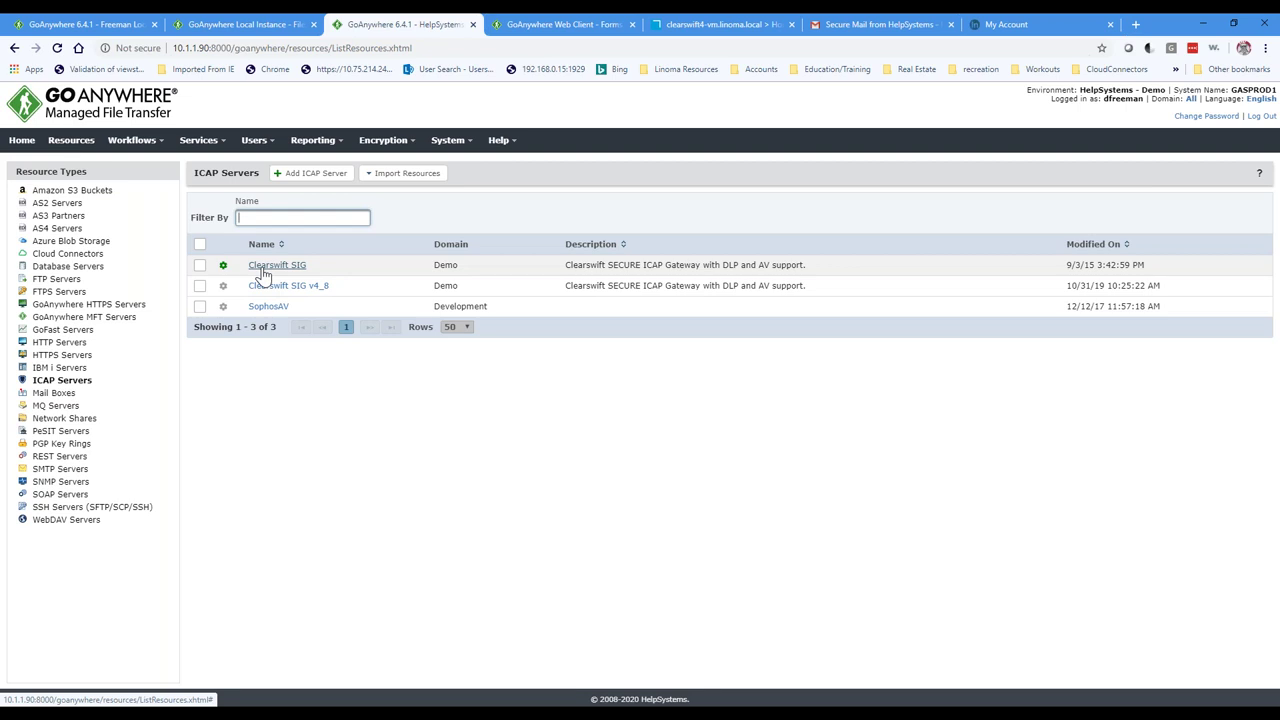
Step: Show the SSH Servers (SFTP/SCP/SSH) resources and scroll through entries like Academy - Production and Ansira
{"action": "left_click", "coordinate": [62, 508]}
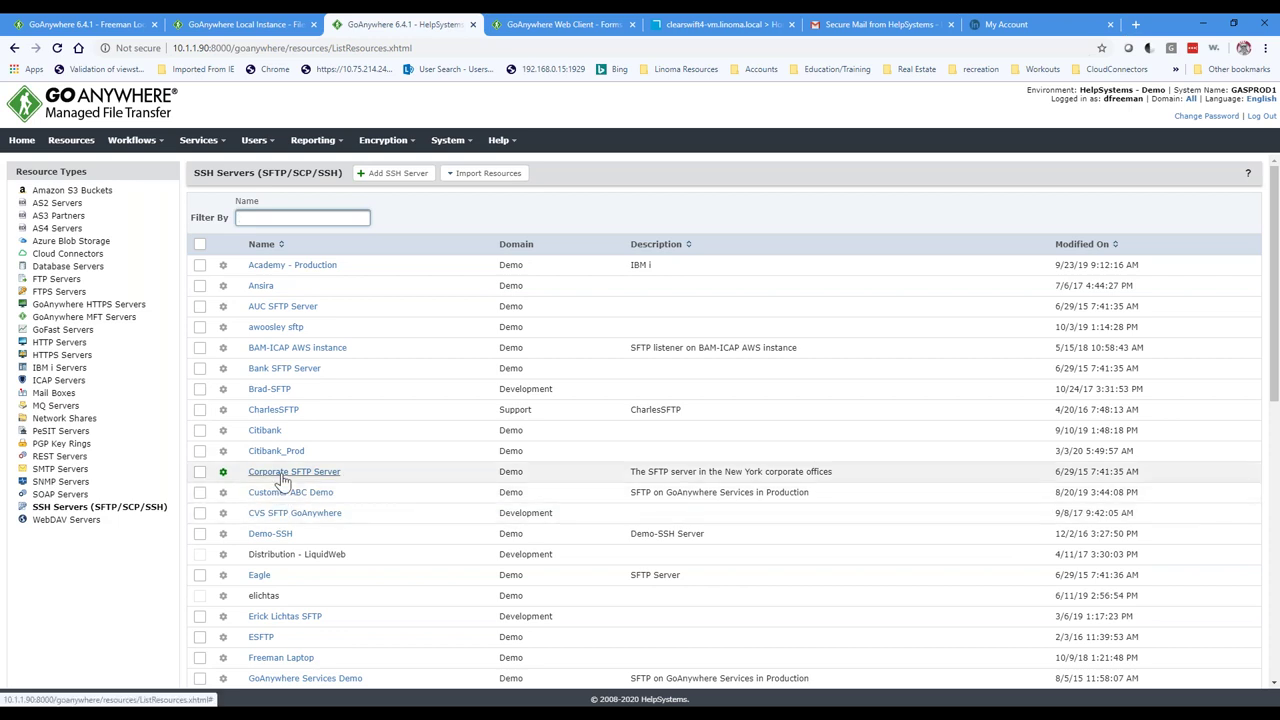
{"action": "scroll", "coordinate": [305, 532], "scroll_direction": "down", "scroll_amount": 2}
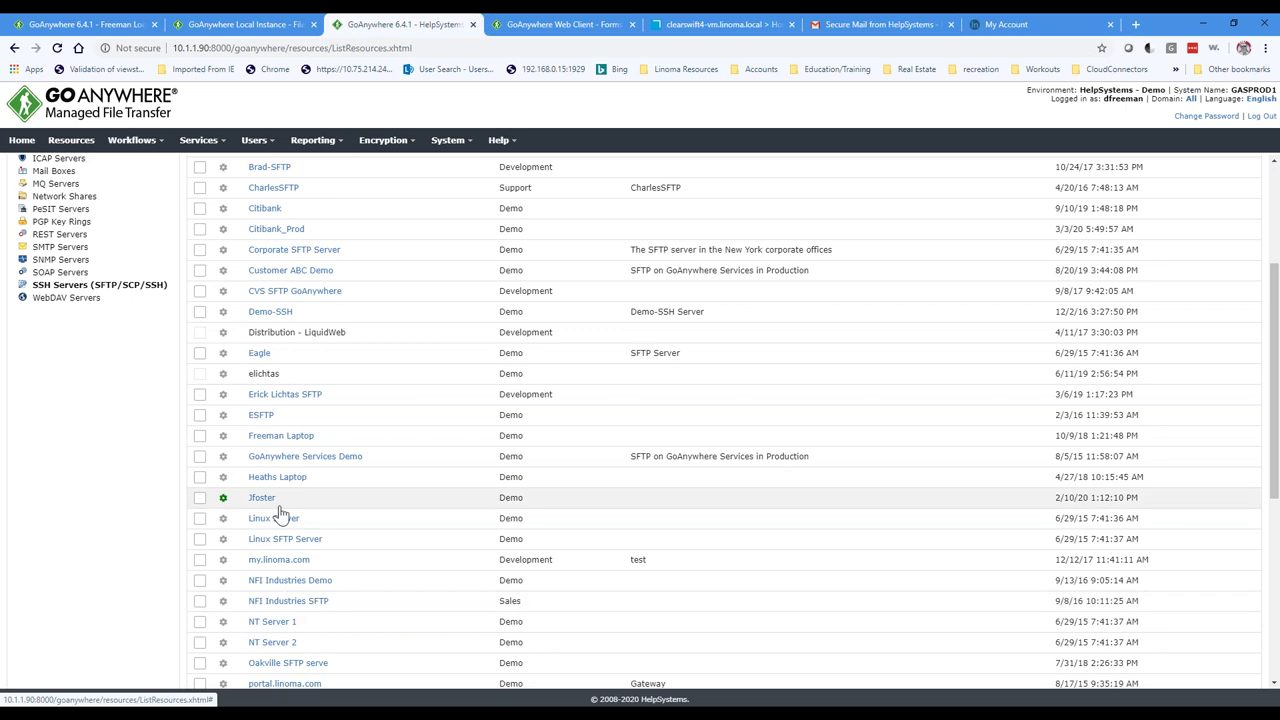
{"action": "scroll", "coordinate": [281, 513], "scroll_direction": "up", "scroll_amount": 2}
{"action": "mouse_move", "coordinate": [163, 150]}
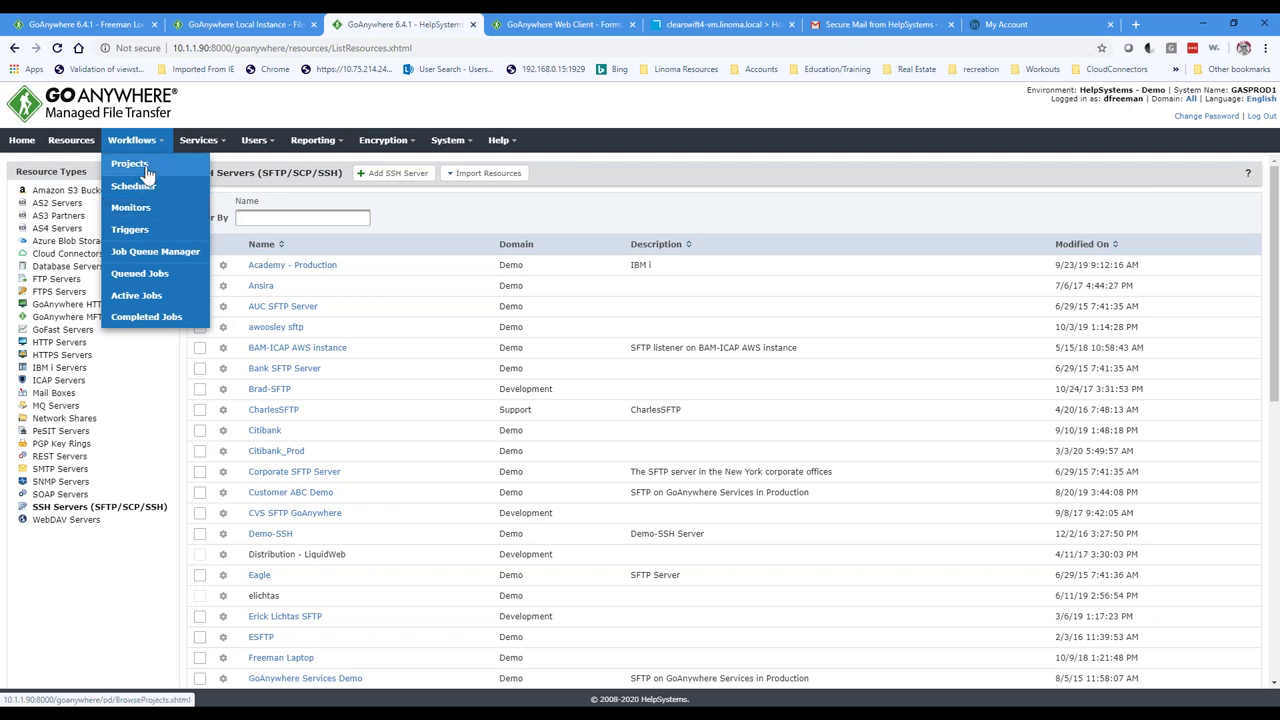
Step: Open Absentee Ballot from Workflows > Projects and expand the File Transfer, File System and PGP categories
{"action": "left_click", "coordinate": [129, 165]}
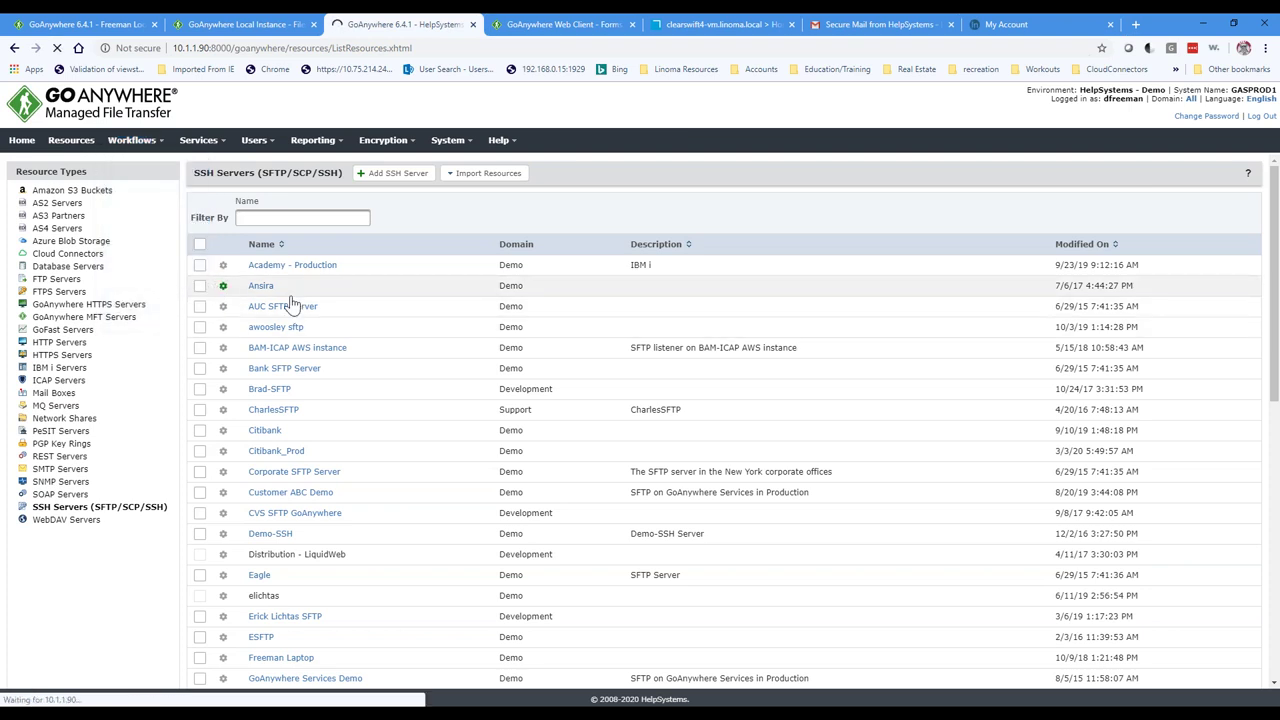
{"action": "left_click", "coordinate": [294, 265]}
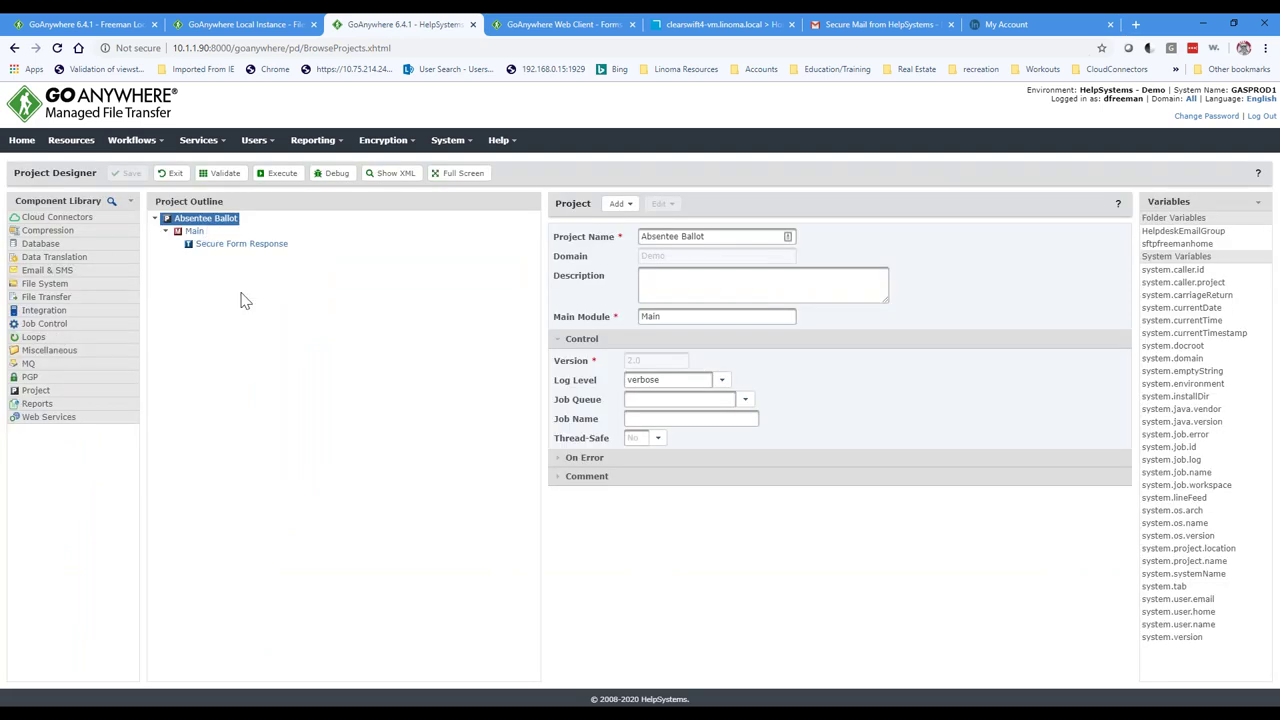
{"action": "left_click", "coordinate": [15, 302]}
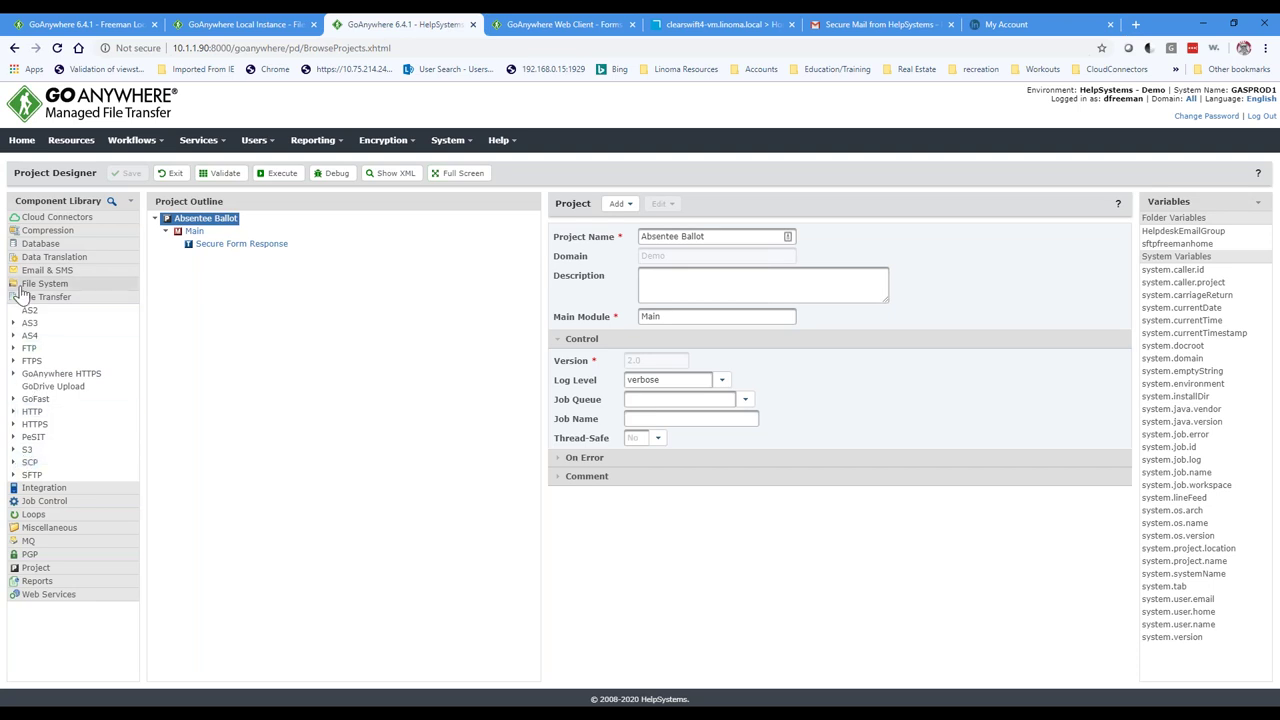
{"action": "left_click", "coordinate": [20, 285]}
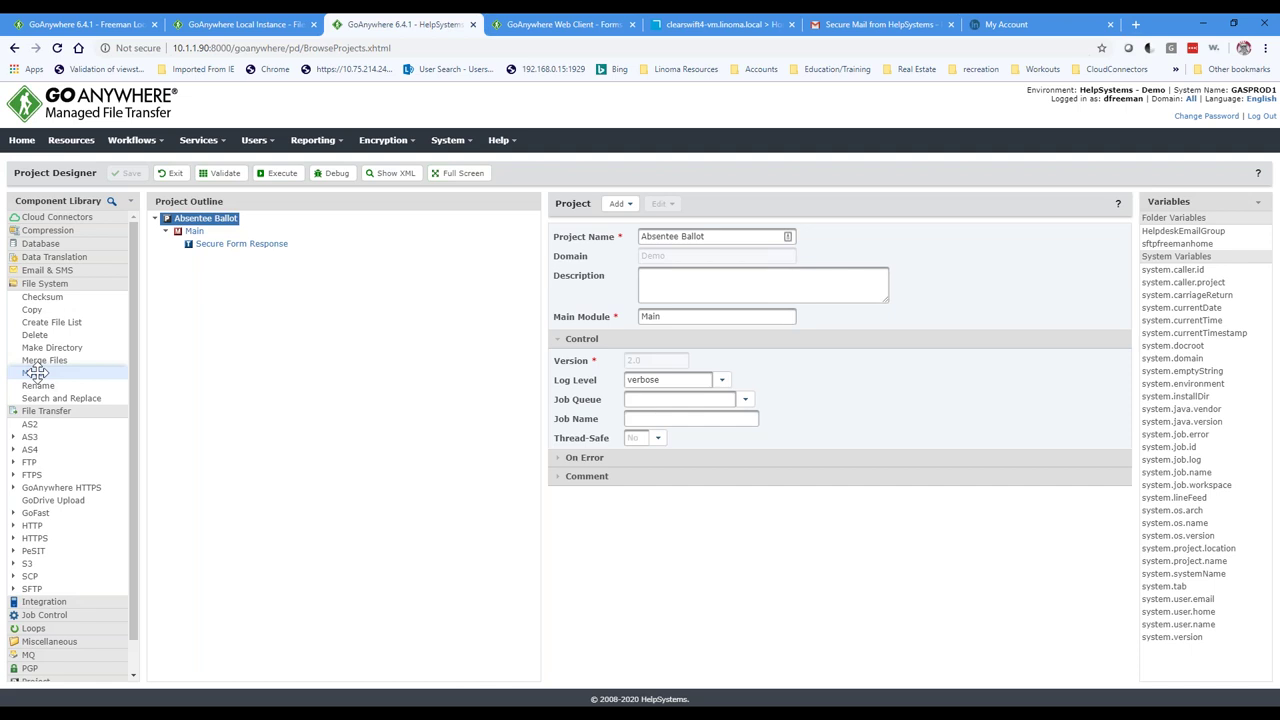
{"action": "left_click", "coordinate": [30, 668]}
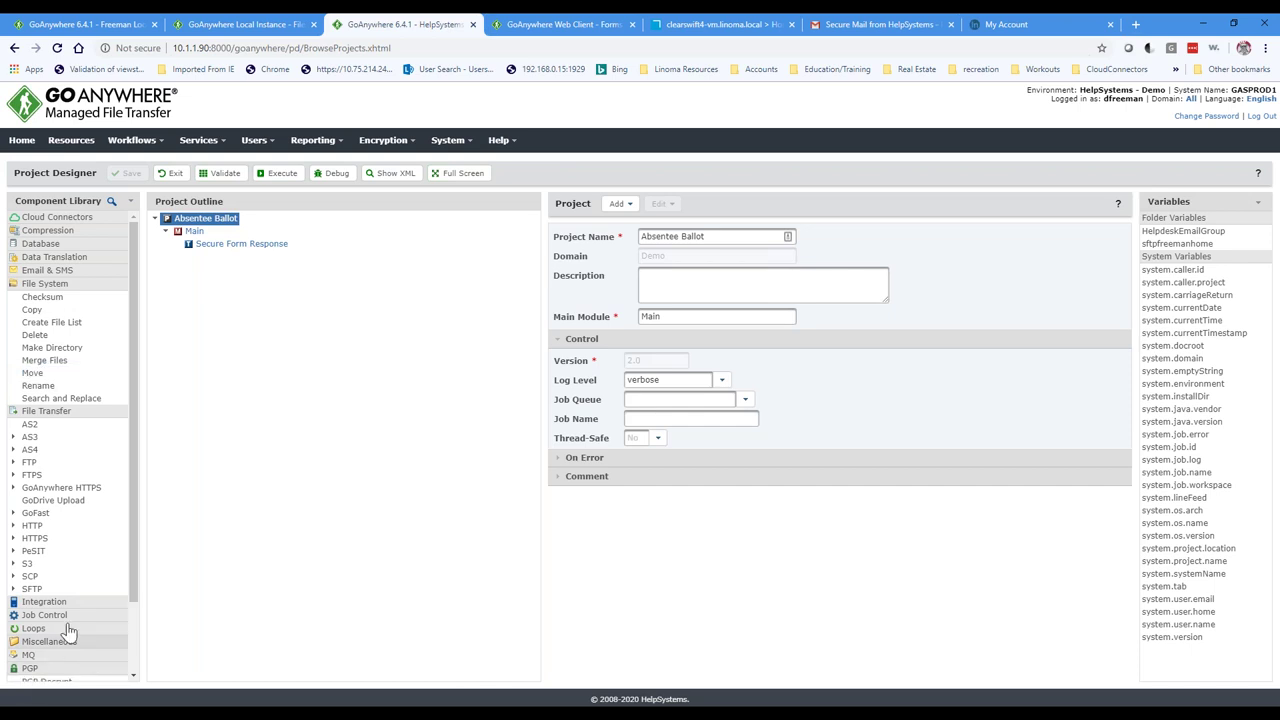
{"action": "left_click_drag", "start_coordinate": [48, 609], "coordinate": [47, 608]}
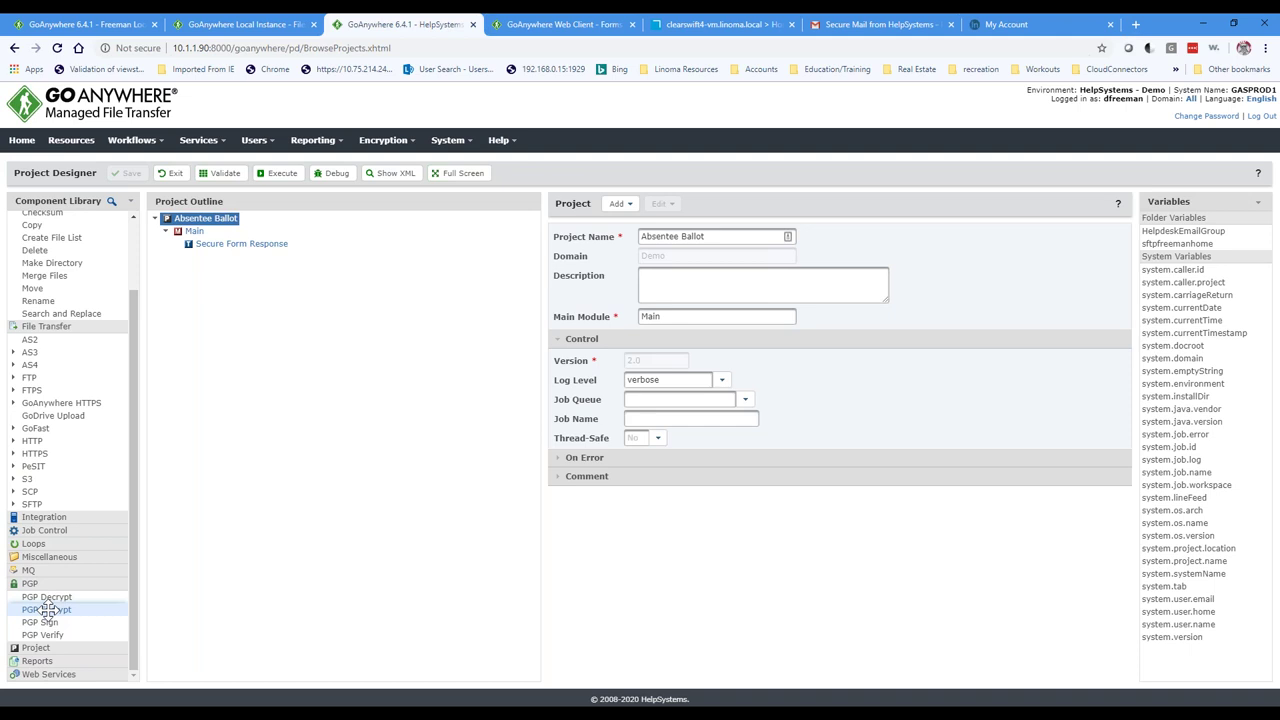
{"action": "left_click", "coordinate": [222, 146]}
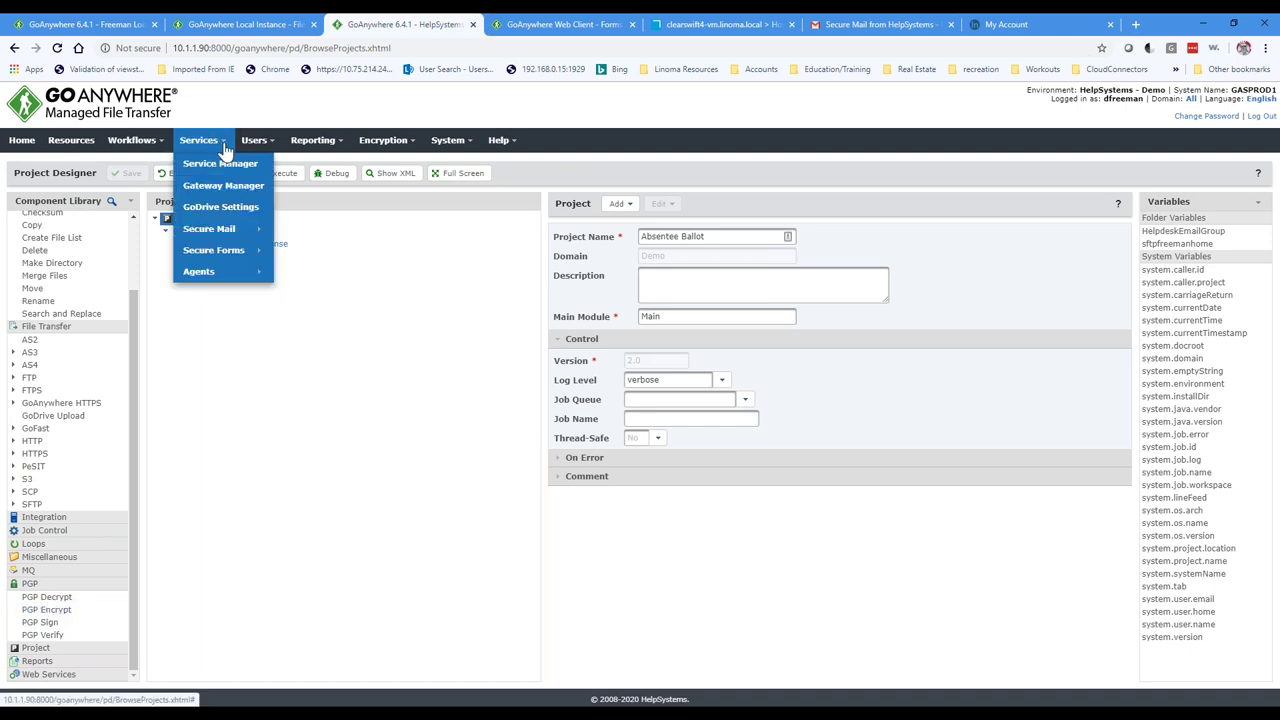
Step: Open GoDrive Settings and select the godrive folder in the /mnt/gadata/gaservices/godrive directory path
{"action": "mouse_move", "coordinate": [207, 231]}
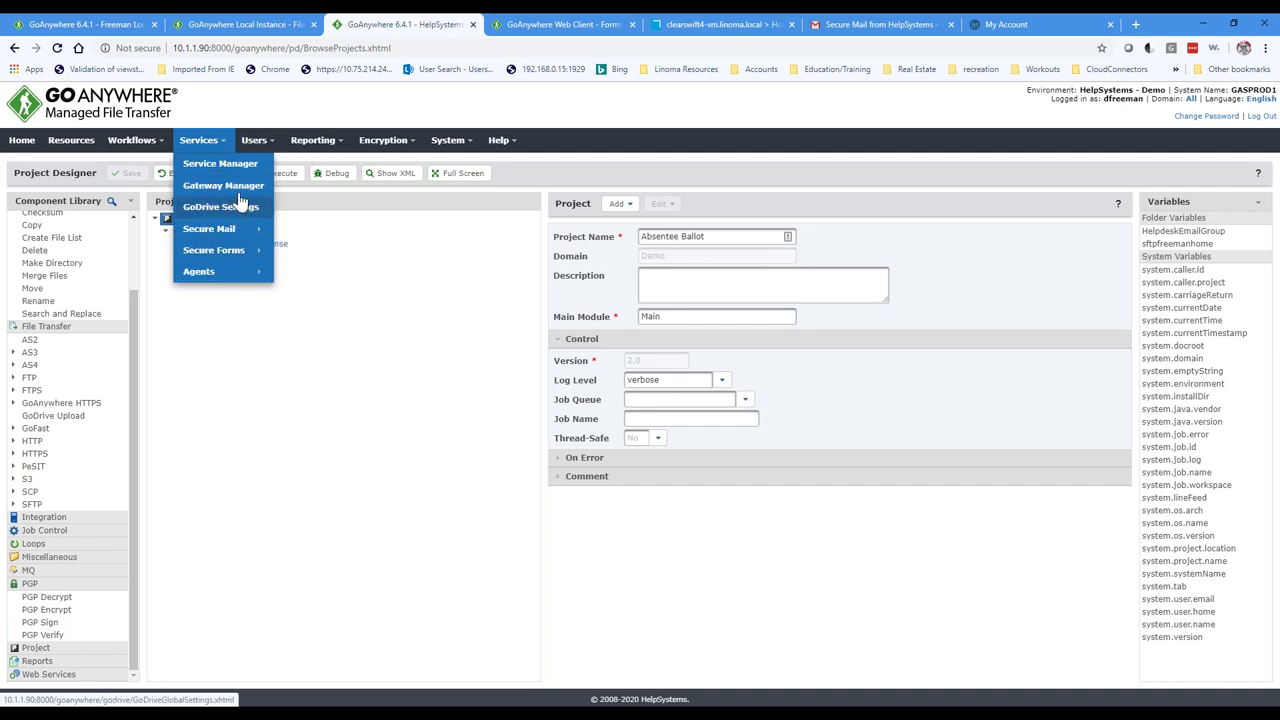
{"action": "left_click", "coordinate": [240, 205]}
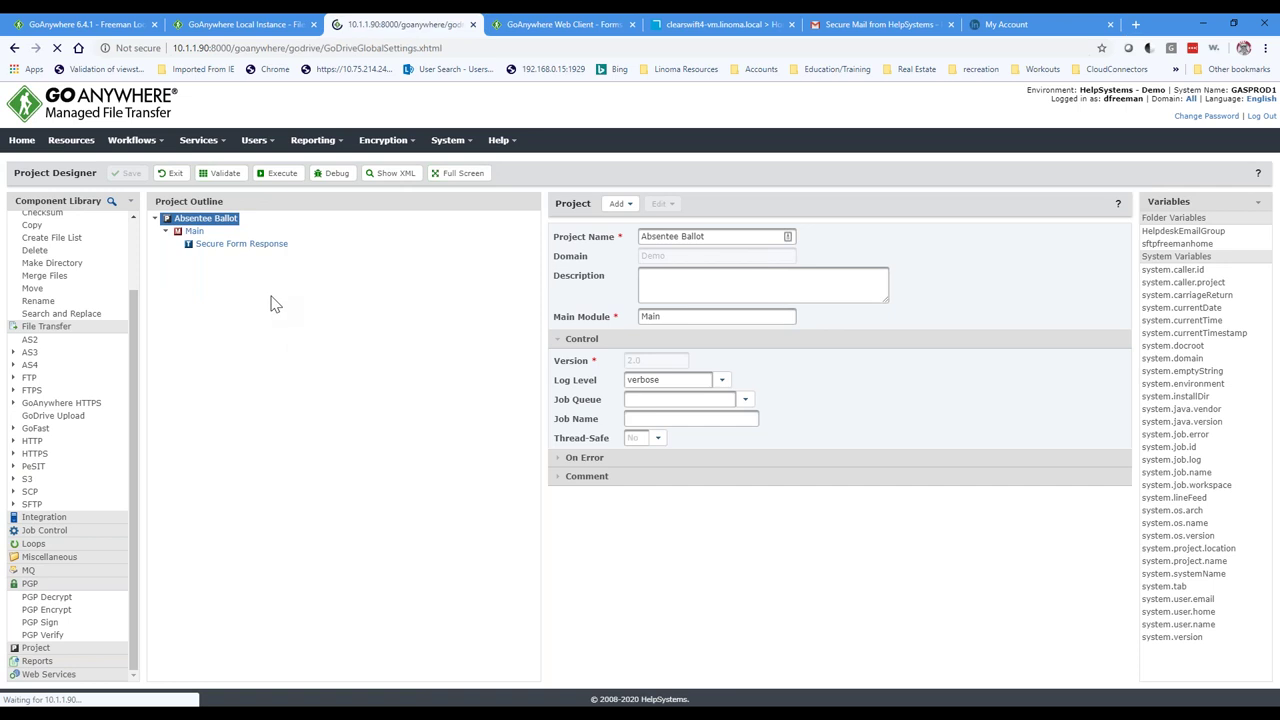
{"action": "left_click_drag", "start_coordinate": [290, 270], "coordinate": [137, 265]}
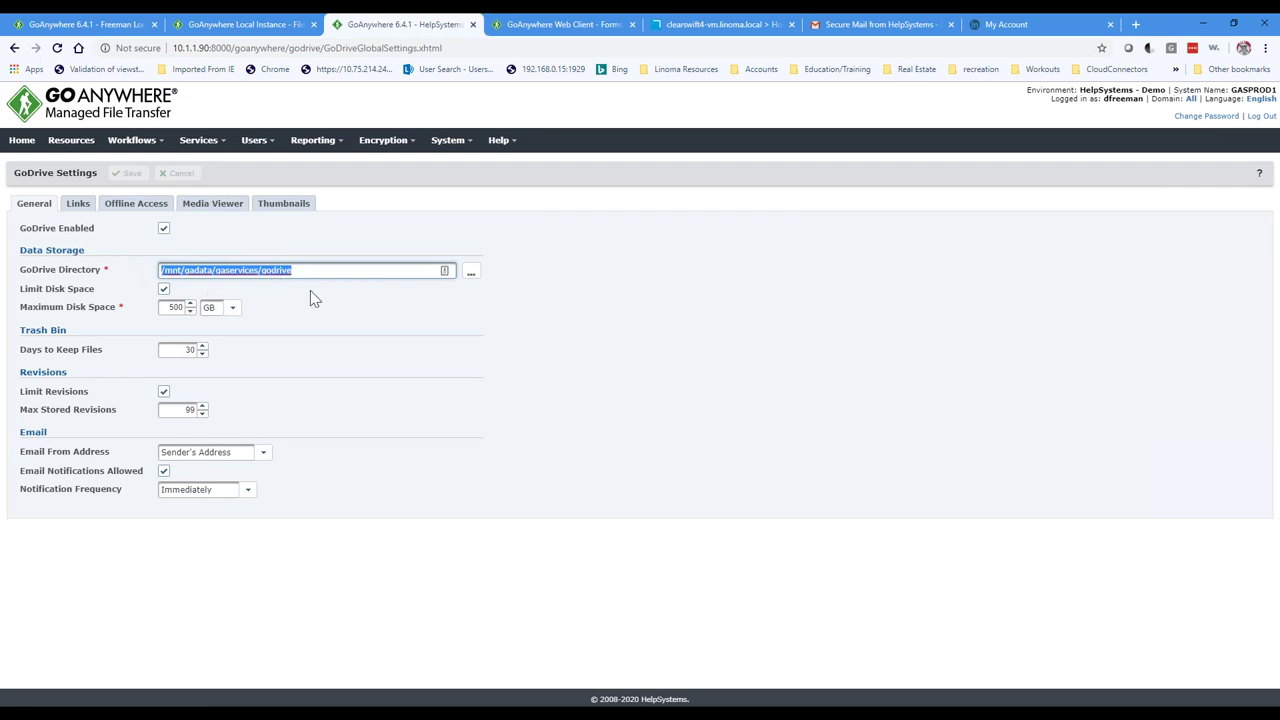
{"action": "left_click", "coordinate": [295, 269]}
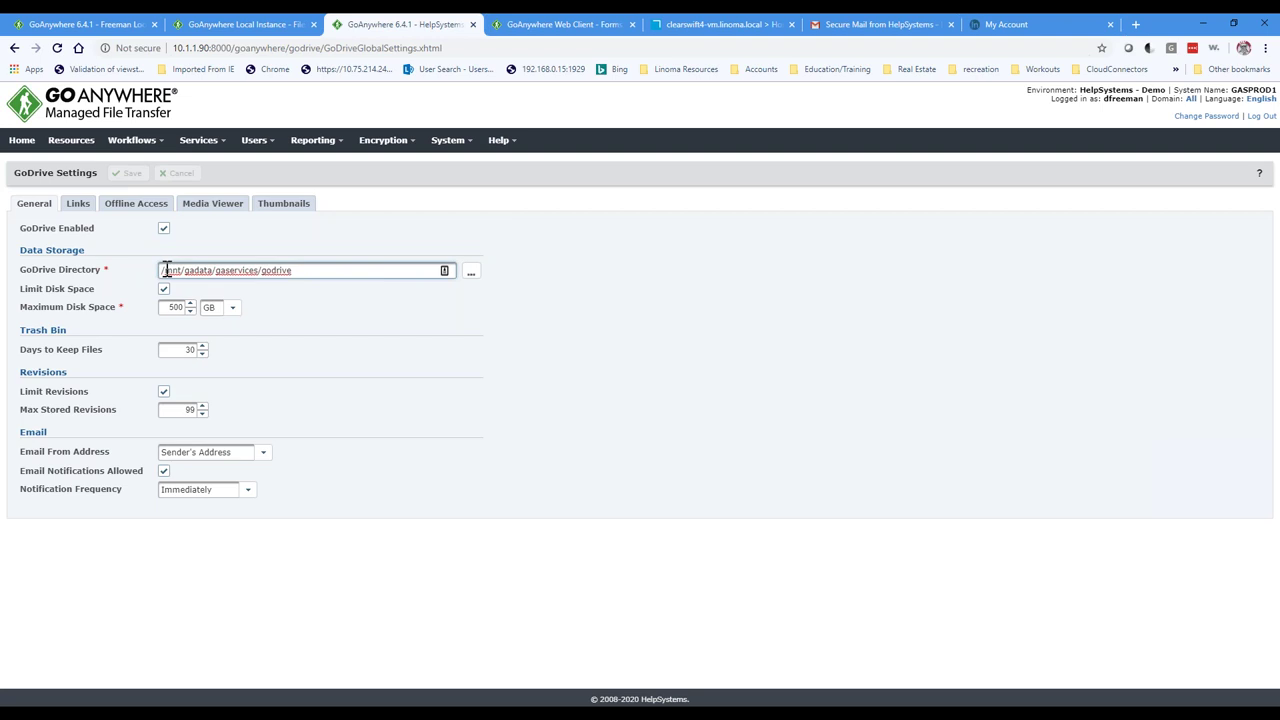
{"action": "left_click_drag", "start_coordinate": [260, 271], "coordinate": [317, 270]}
{"action": "left_click", "coordinate": [565, 703]}
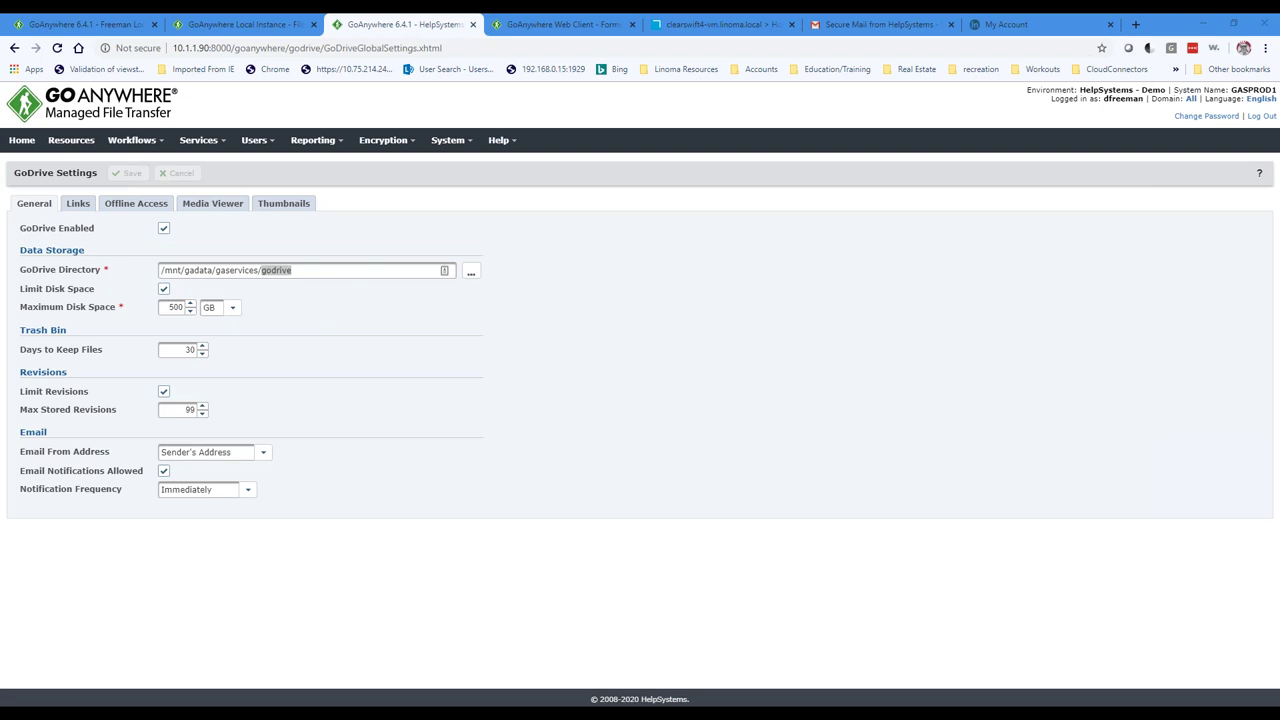